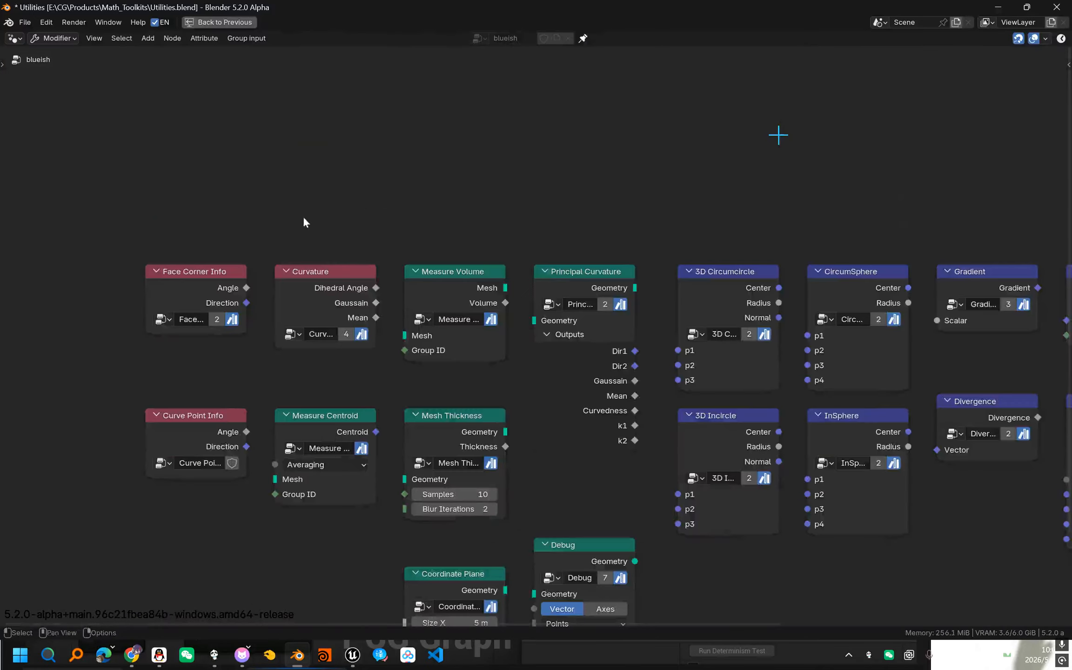
# Look over all node groups in the blueish collection and restore the multi-editor layout with Face Corner Info selected.
pyautogui.press('Home')
pyautogui.moveTo(855, 533); pyautogui.dragTo(93, 178)
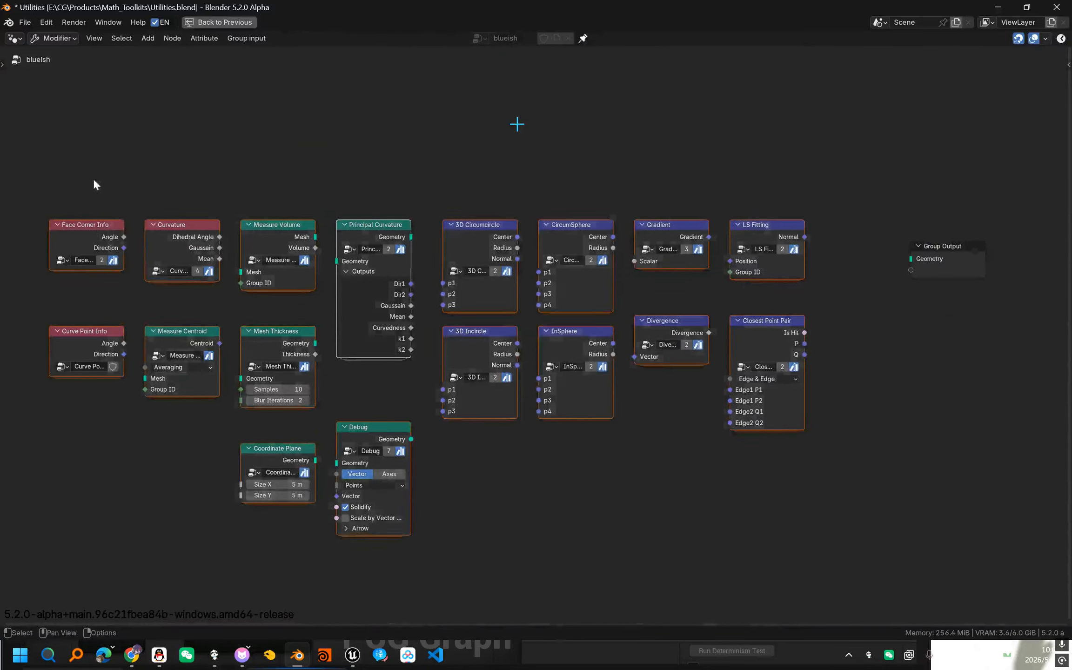
pyautogui.press('KP_Decimal')
pyautogui.click(229, 290)
pyautogui.hotkey('ctrl', 'space')
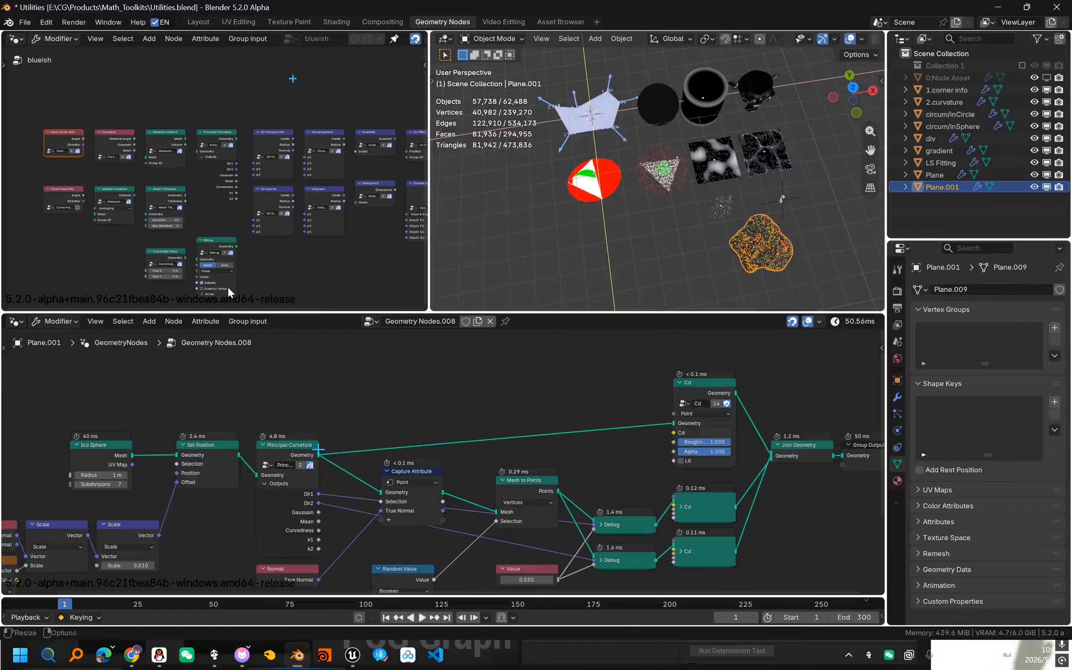
# Select the 1.corner info object in the viewport, frame it closely and save the file.
pyautogui.click(582, 128)
pyautogui.press('KP_Decimal')
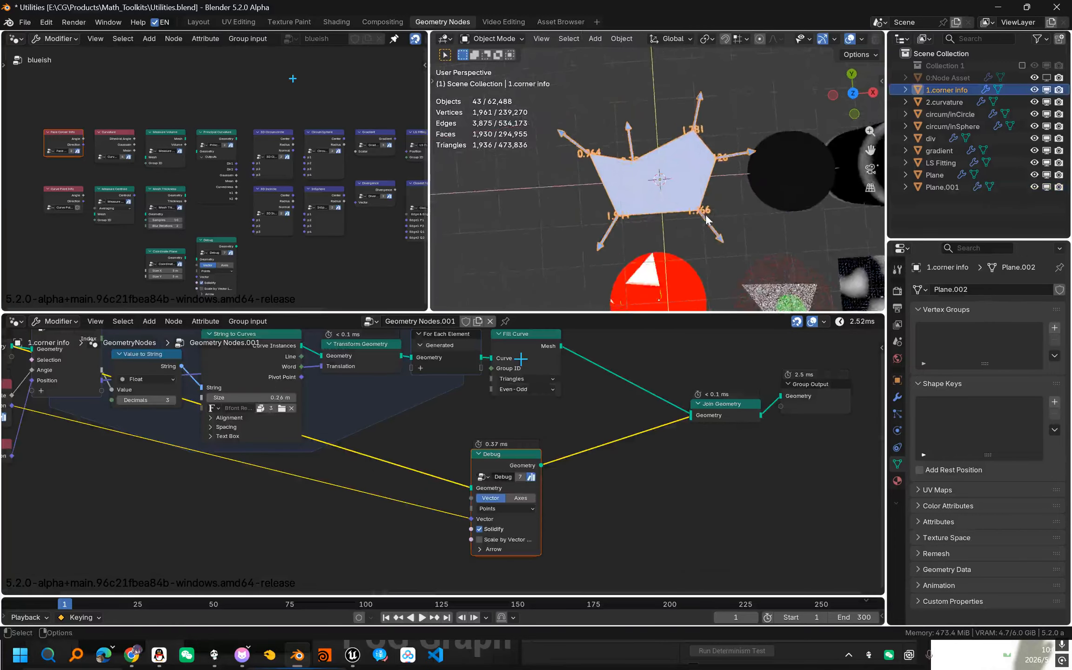
pyautogui.scroll(3, 641, 140)
pyautogui.hotkey('ctrl', 's')
pyautogui.press('Home')
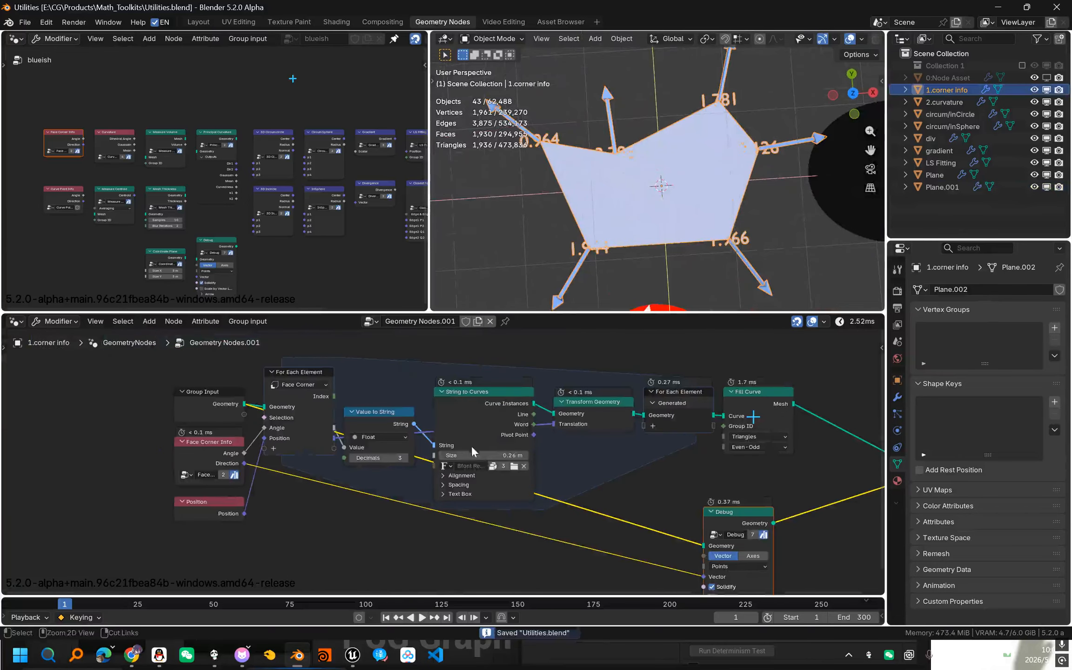
# Examine the Face Corner Info and Position nodes and their connections to the For Each Element zone.
pyautogui.scroll(3, 335, 441)
pyautogui.moveTo(324, 446); pyautogui.dragTo(137, 416)
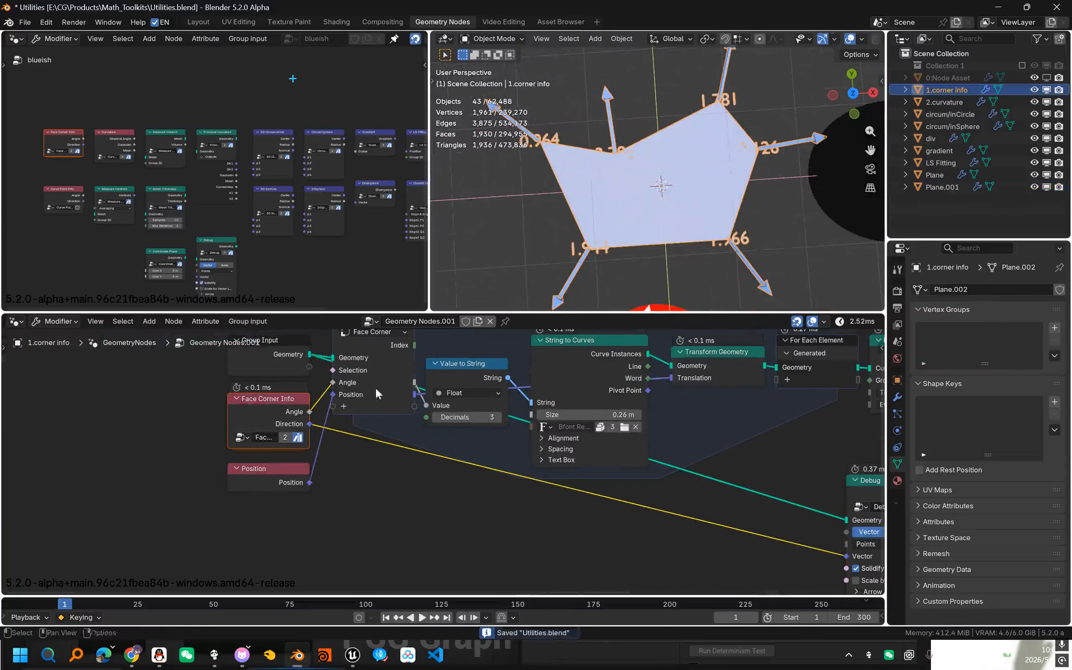
pyautogui.scroll(1, 617, 228)
pyautogui.hotkey('ctrl', 's')
pyautogui.press('Home')
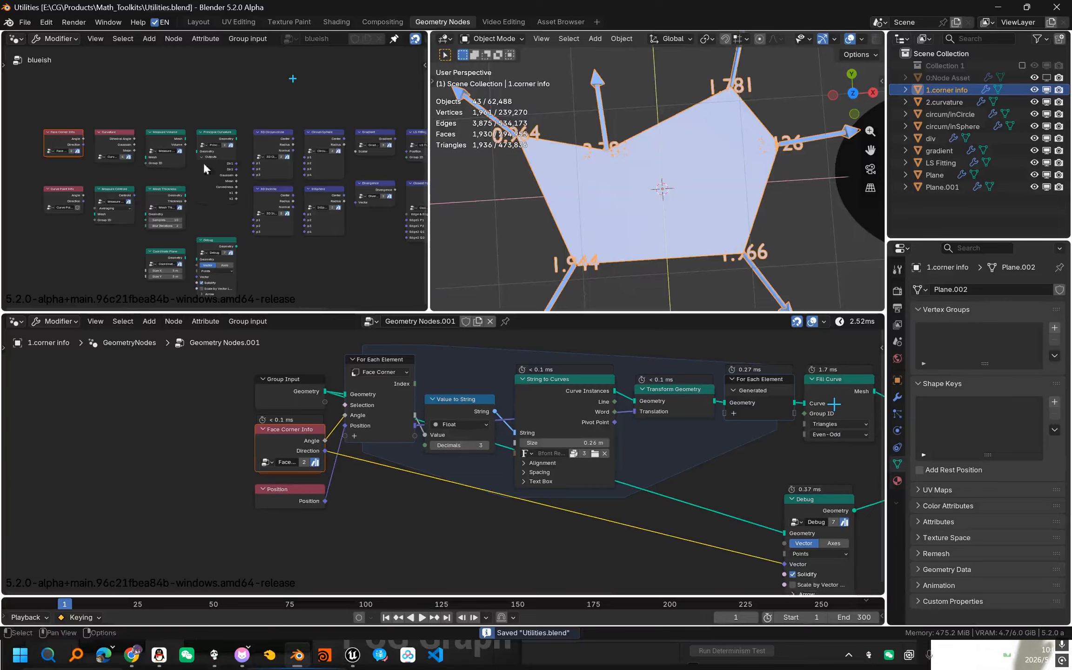
pyautogui.moveTo(575, 450); pyautogui.dragTo(531, 458, button='middle')
pyautogui.moveTo(316, 563); pyautogui.dragTo(207, 438)
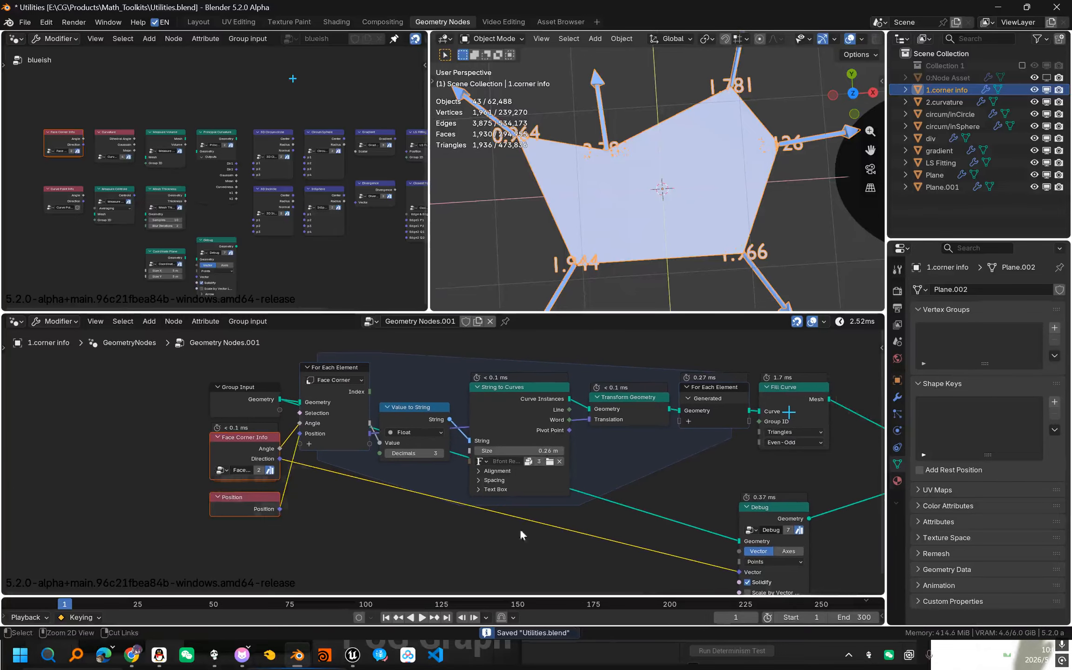
pyautogui.hotkey('ctrl', 's')
# Trace the Direction output of Face Corner Info to the Debug node's Vector input and back to its source.
pyautogui.scroll(1, 503, 463)
pyautogui.scroll(-2, 502, 463)
pyautogui.moveTo(503, 463); pyautogui.dragTo(344, 450, button='middle')
pyautogui.moveTo(569, 480); pyautogui.dragTo(576, 491)
pyautogui.click(584, 492)
pyautogui.scroll(1, 535, 469)
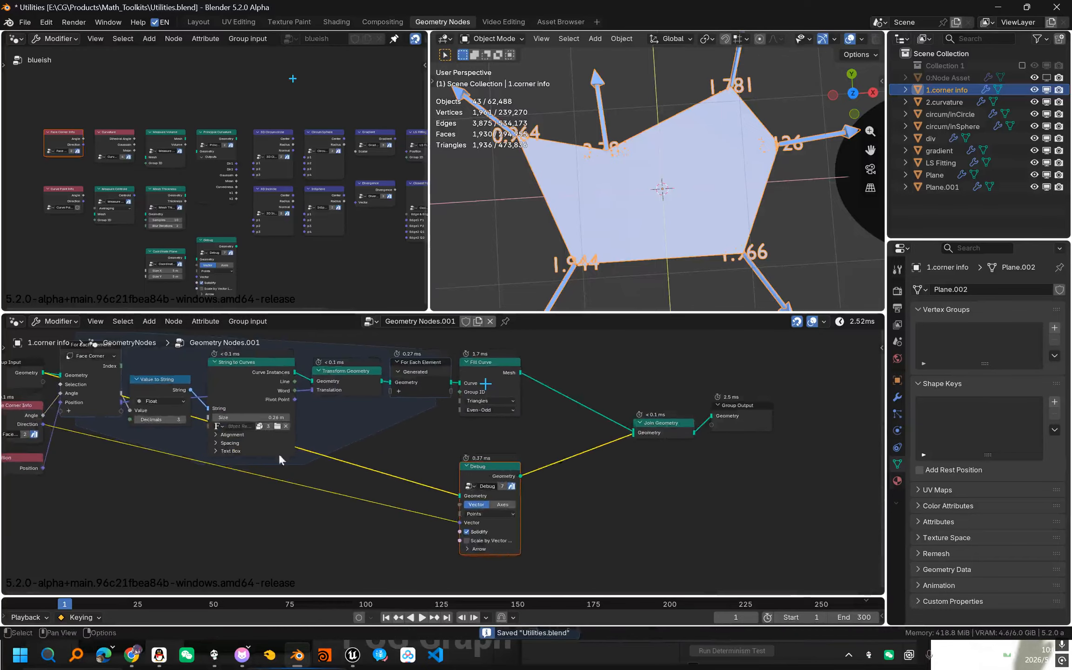
pyautogui.moveTo(65, 454); pyautogui.dragTo(193, 454, button='middle')
pyautogui.moveTo(188, 484); pyautogui.dragTo(129, 420)
pyautogui.scroll(1, 186, 413)
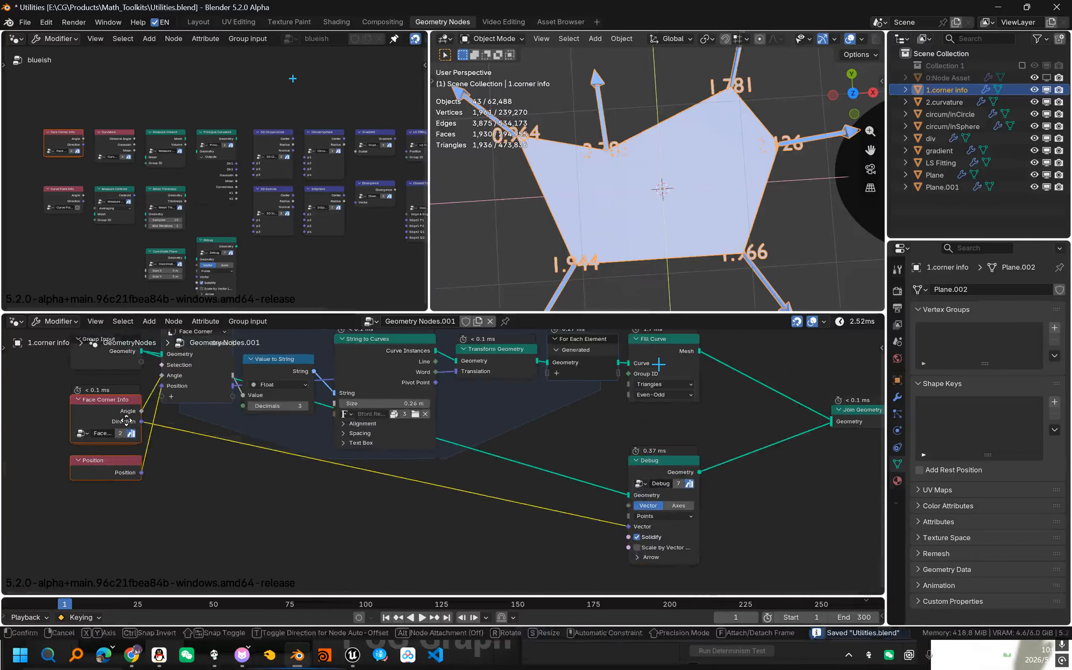
pyautogui.rightClick(135, 424)
pyautogui.hotkey('ctrl', 's')
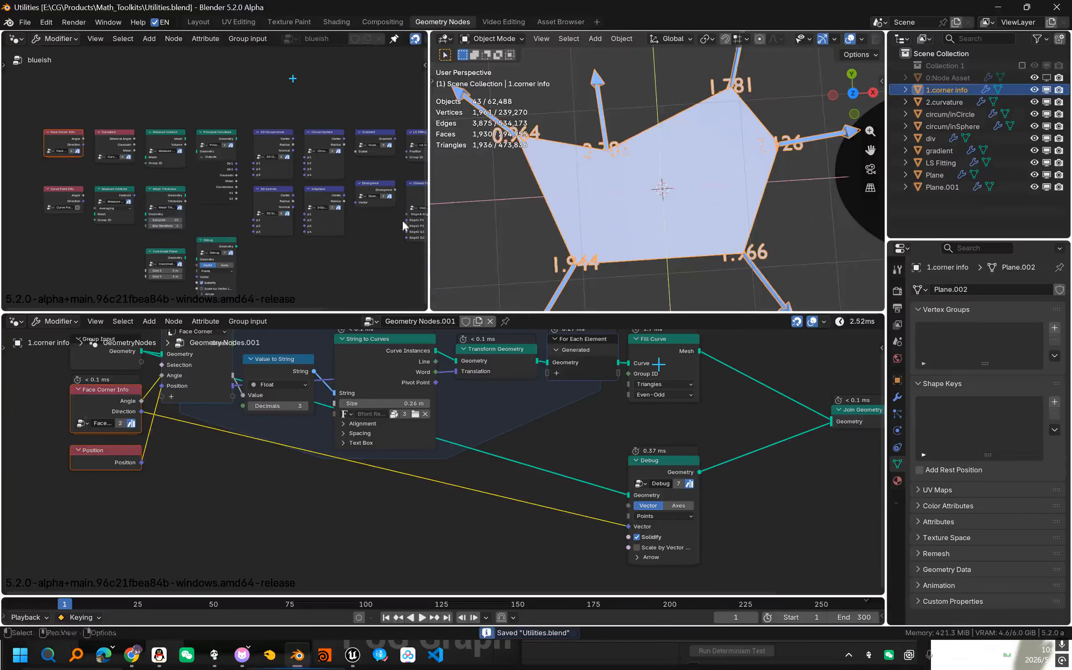
# Select the Curve Point Info node in the blueish group and save the file.
pyautogui.keyDown('shift'); pyautogui.moveTo(671, 206); pyautogui.dragTo(656, 224, button='middle'); pyautogui.keyUp('shift')
pyautogui.scroll(-2, 657, 224)
pyautogui.scroll(2, 106, 181)
pyautogui.moveTo(106, 180); pyautogui.dragTo(212, 206, button='middle')
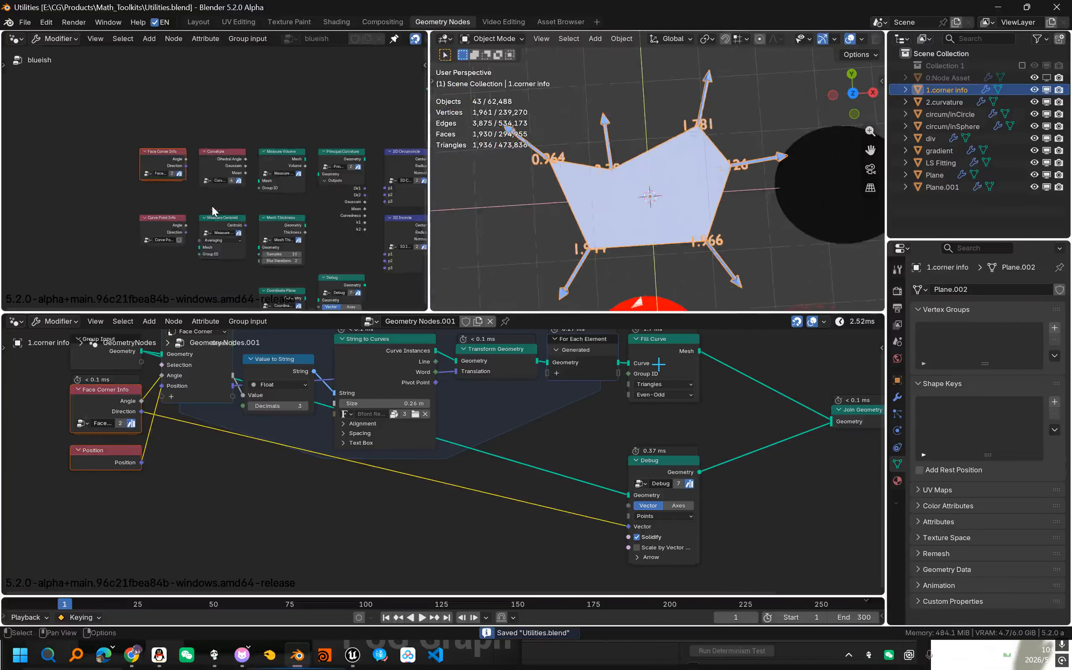
pyautogui.scroll(4, 146, 231)
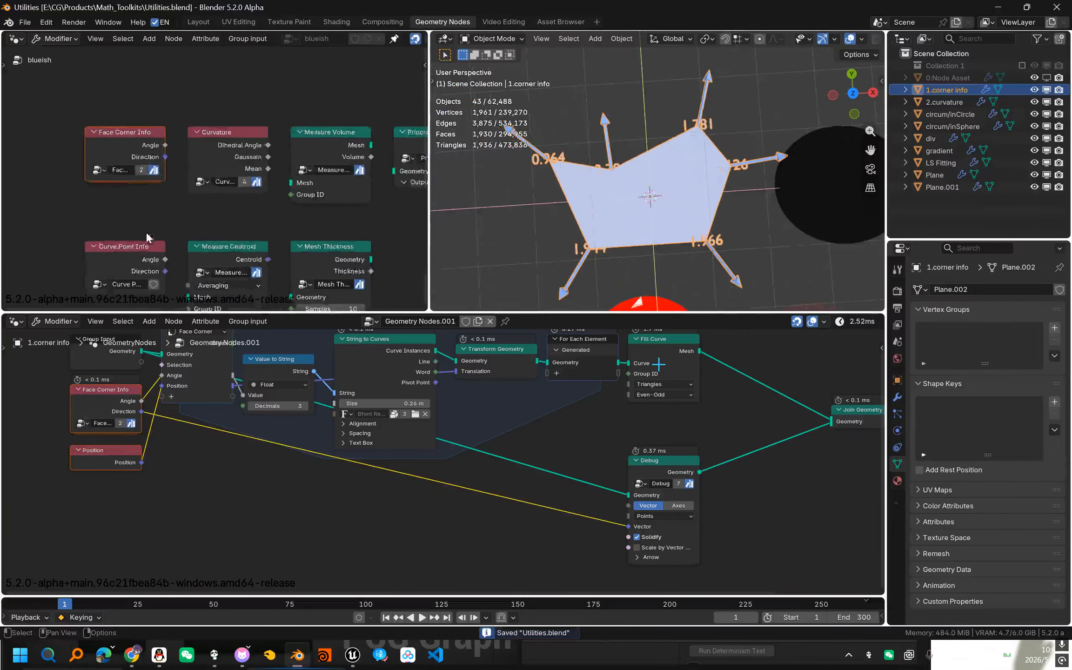
pyautogui.moveTo(107, 153); pyautogui.dragTo(172, 255)
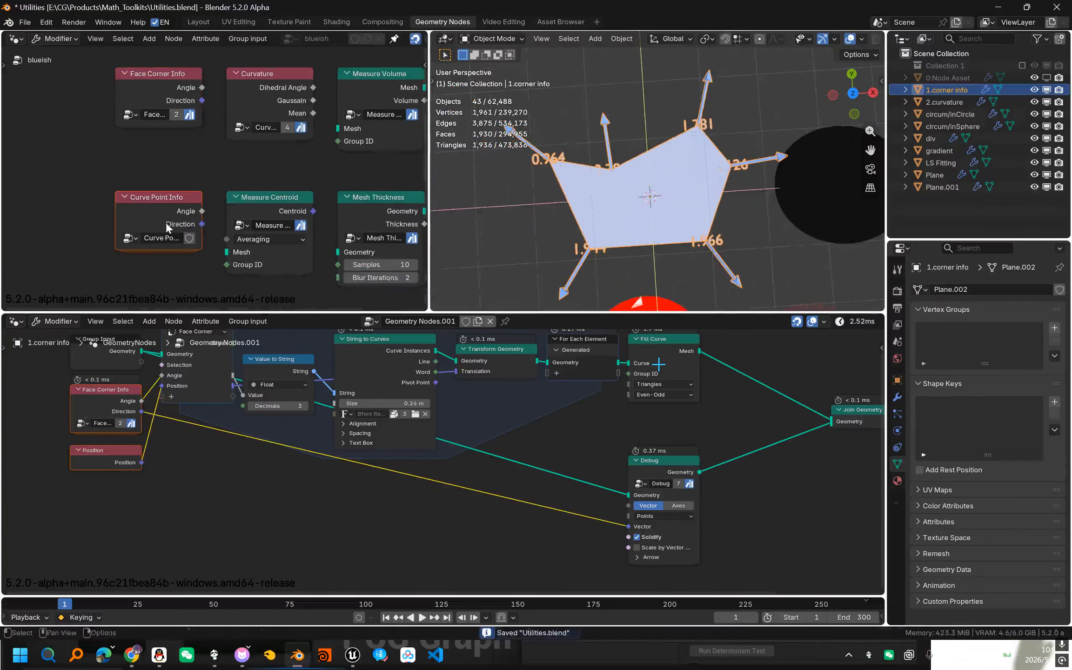
pyautogui.hotkey('ctrl', 's')
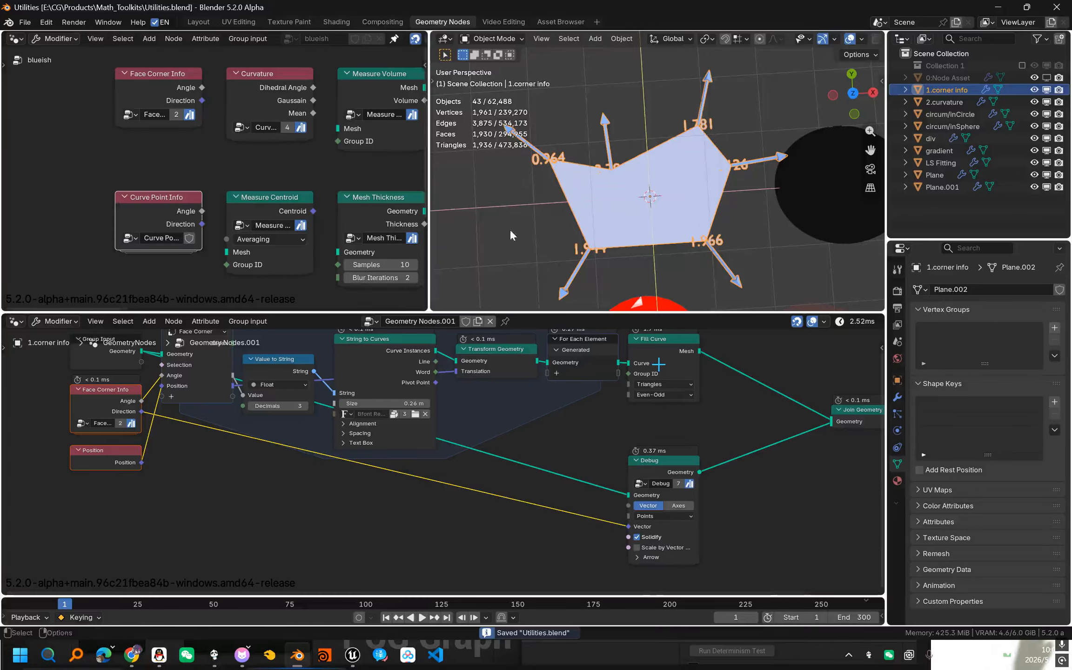
# Inspect the direction arrow at the polygon's concave corner from a tilted view.
pyautogui.moveTo(668, 163); pyautogui.dragTo(683, 146, button='middle')
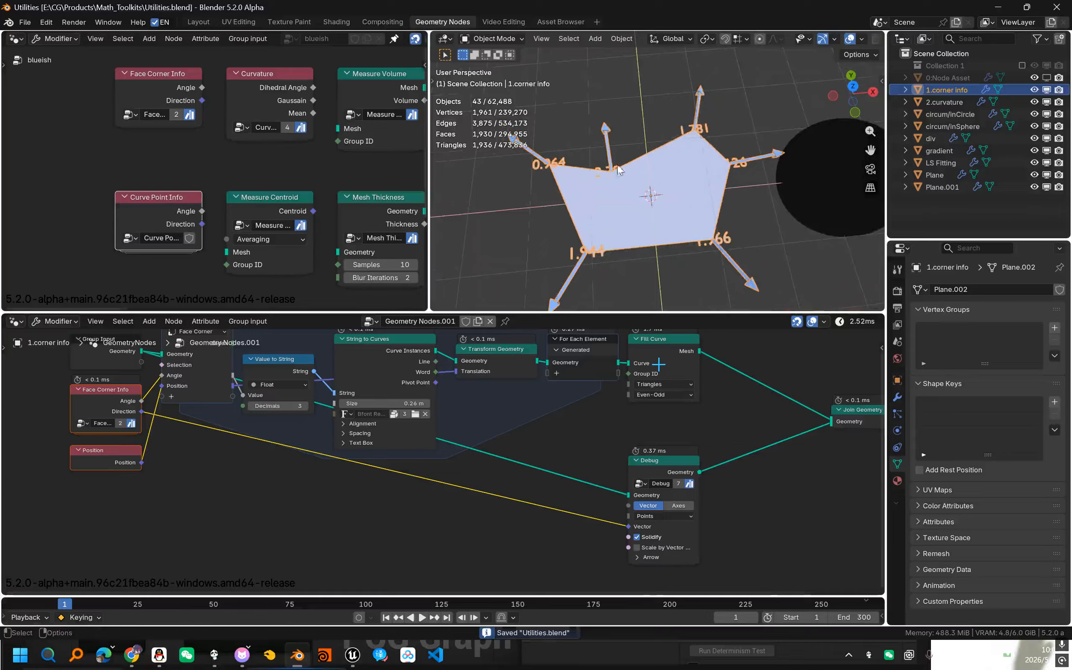
pyautogui.moveTo(612, 170); pyautogui.dragTo(608, 139)
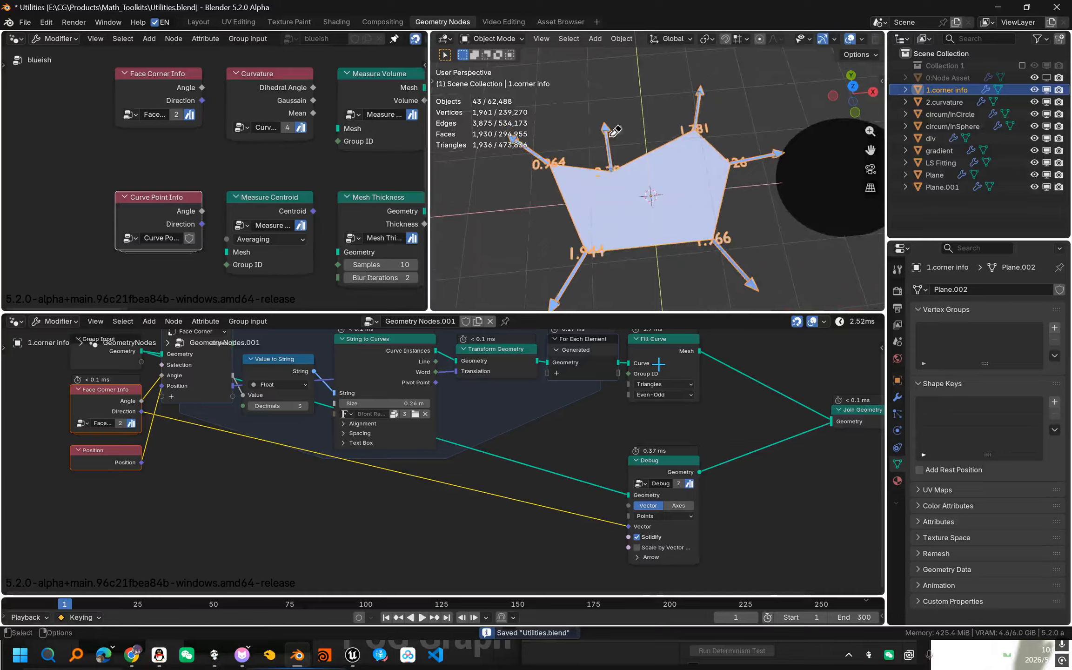
pyautogui.hotkey('ctrl', 's')
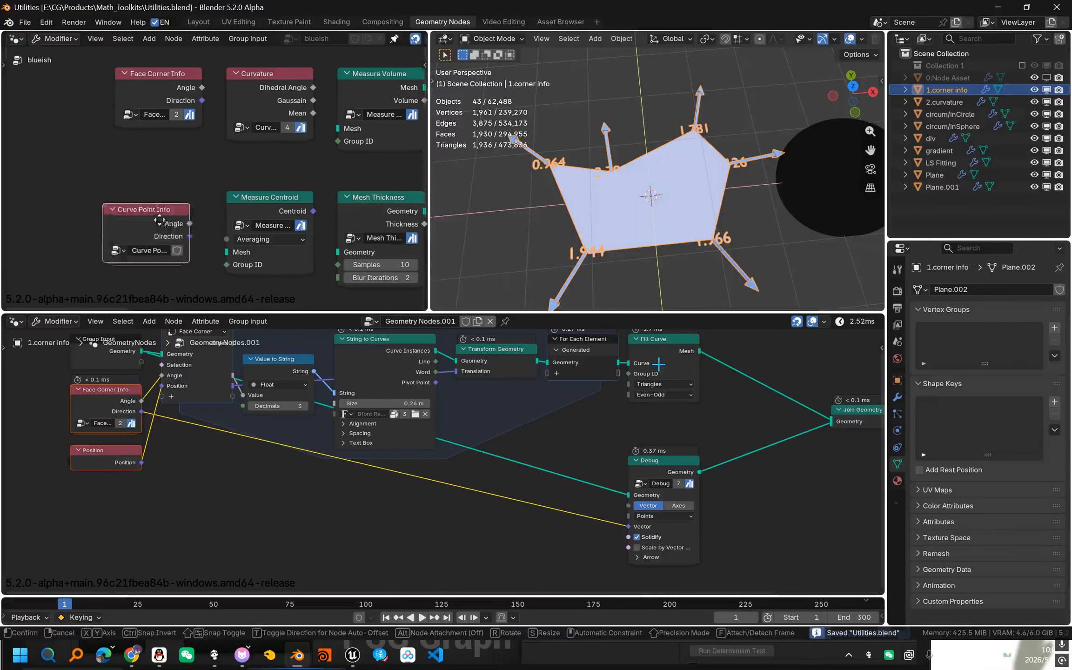
# Select the Curvature node in the blueish group and save the file.
pyautogui.moveTo(183, 220); pyautogui.dragTo(147, 245, button='middle')
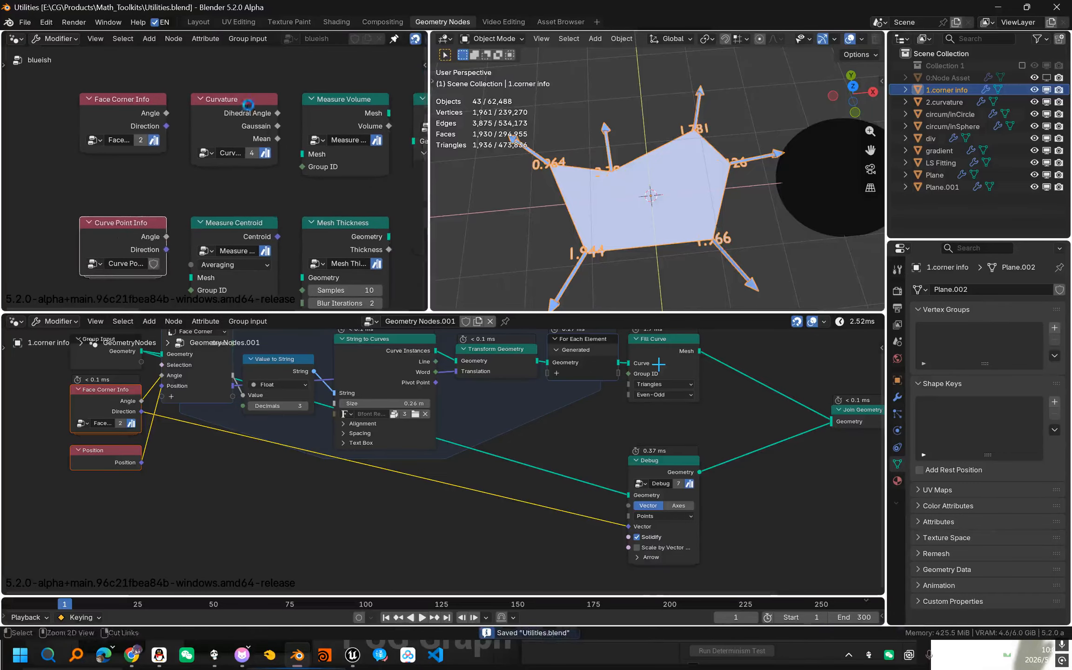
pyautogui.click(247, 106)
pyautogui.hotkey('ctrl', 's')
pyautogui.press('Home')
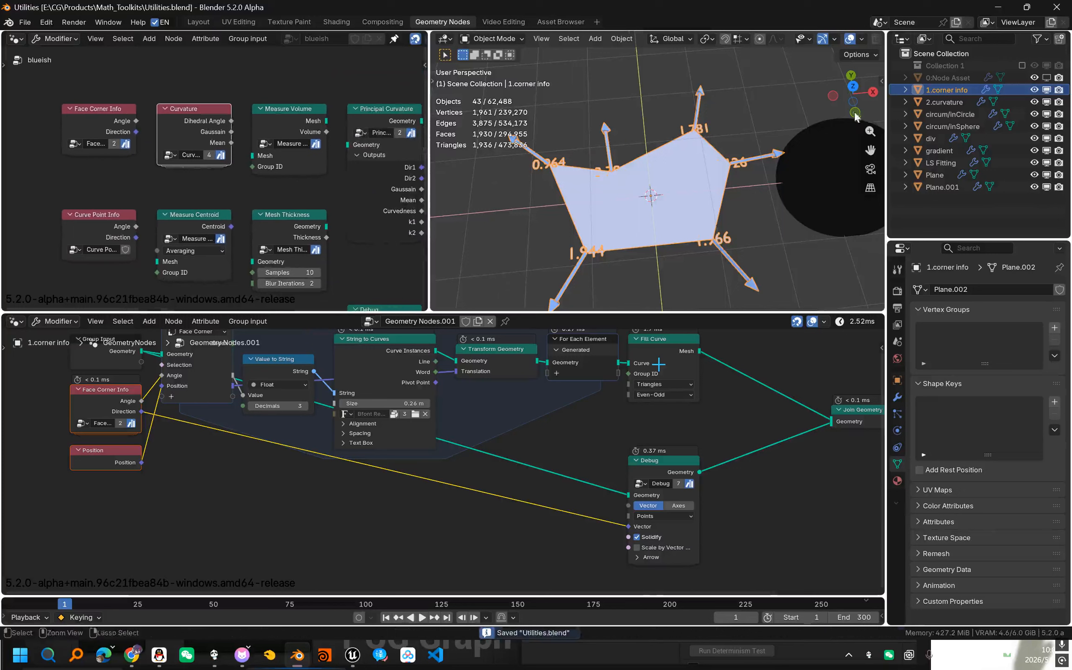
pyautogui.click(101, 230)
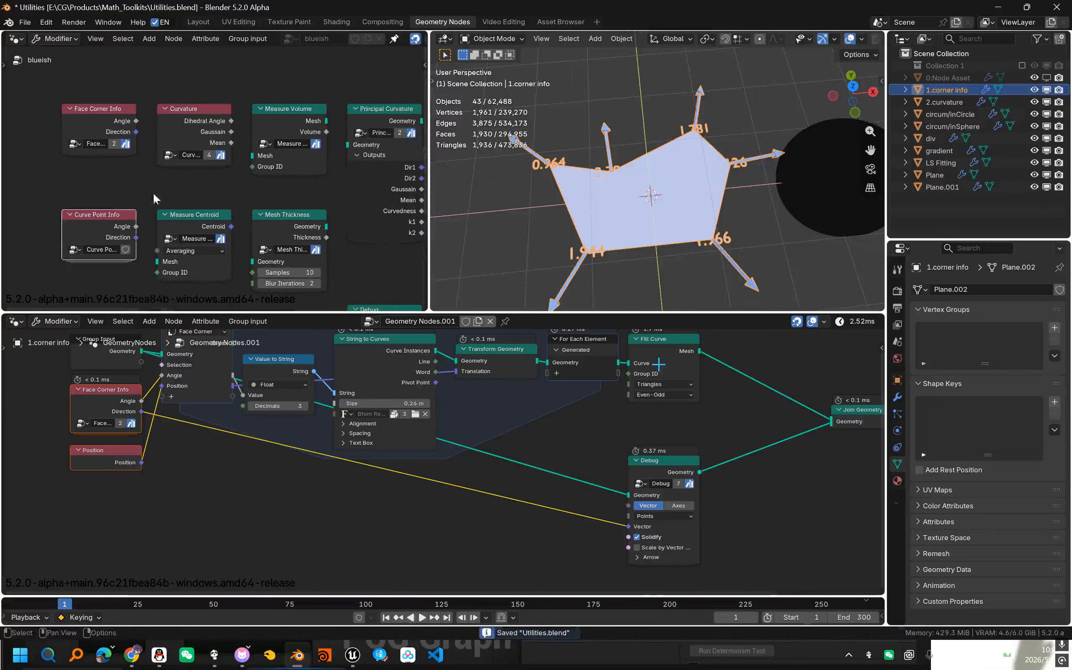
pyautogui.scroll(2, 110, 139)
pyautogui.click(111, 101)
pyautogui.hotkey('ctrl', 's')
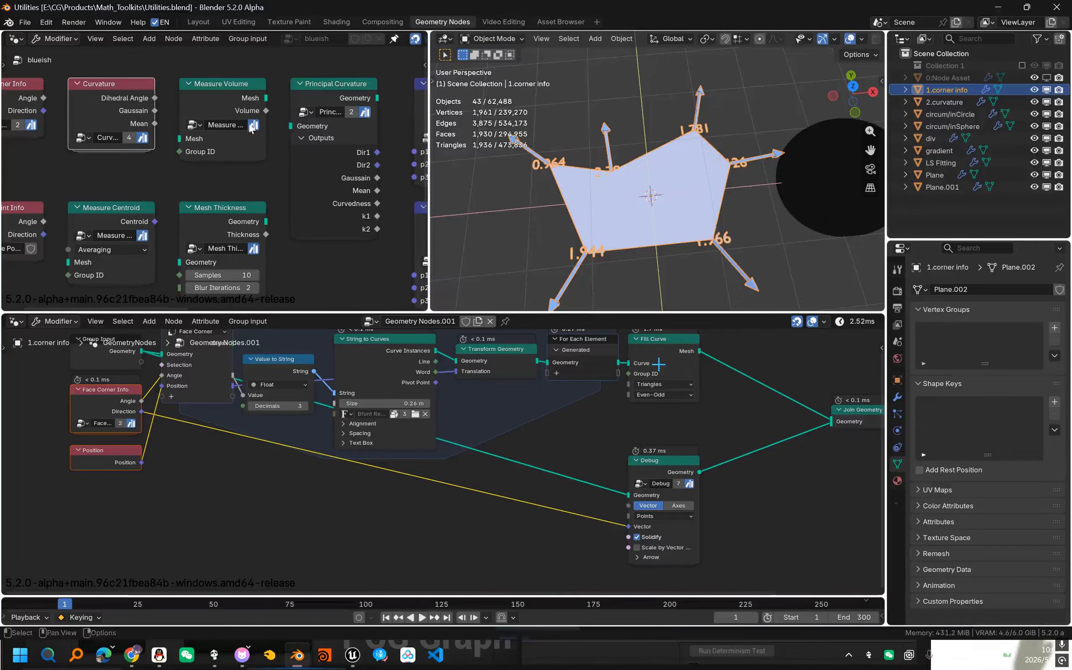
# Select the 2.curvature object with the sphere and cylinder in the viewport and save the file.
pyautogui.scroll(-2, 696, 164)
pyautogui.keyDown('shift'); pyautogui.moveTo(697, 164); pyautogui.dragTo(641, 172, button='middle'); pyautogui.keyUp('shift')
pyautogui.scroll(1, 698, 174)
pyautogui.click(753, 178)
pyautogui.keyDown('shift'); pyautogui.moveTo(752, 178); pyautogui.dragTo(660, 178, button='middle'); pyautogui.keyUp('shift')
pyautogui.scroll(1, 606, 171)
pyautogui.hotkey('ctrl', 's')
pyautogui.scroll(2, 400, 425)
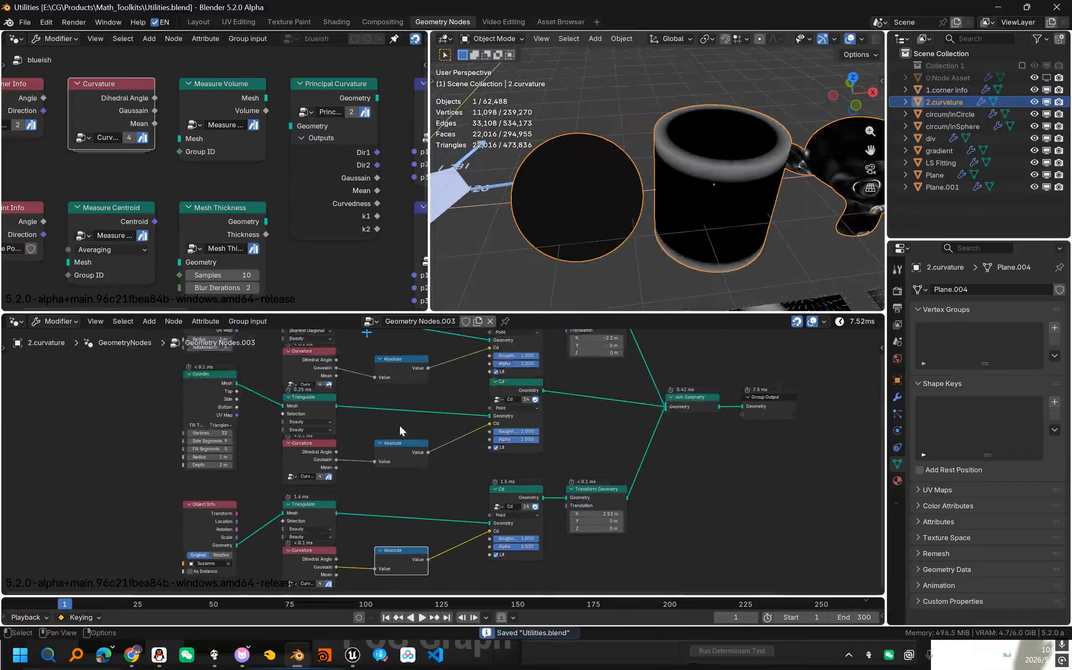
# Connect the Dihedral Angle output of the Ico Sphere branch's Curvature node to its Absolute node and save.
pyautogui.scroll(2, 402, 437)
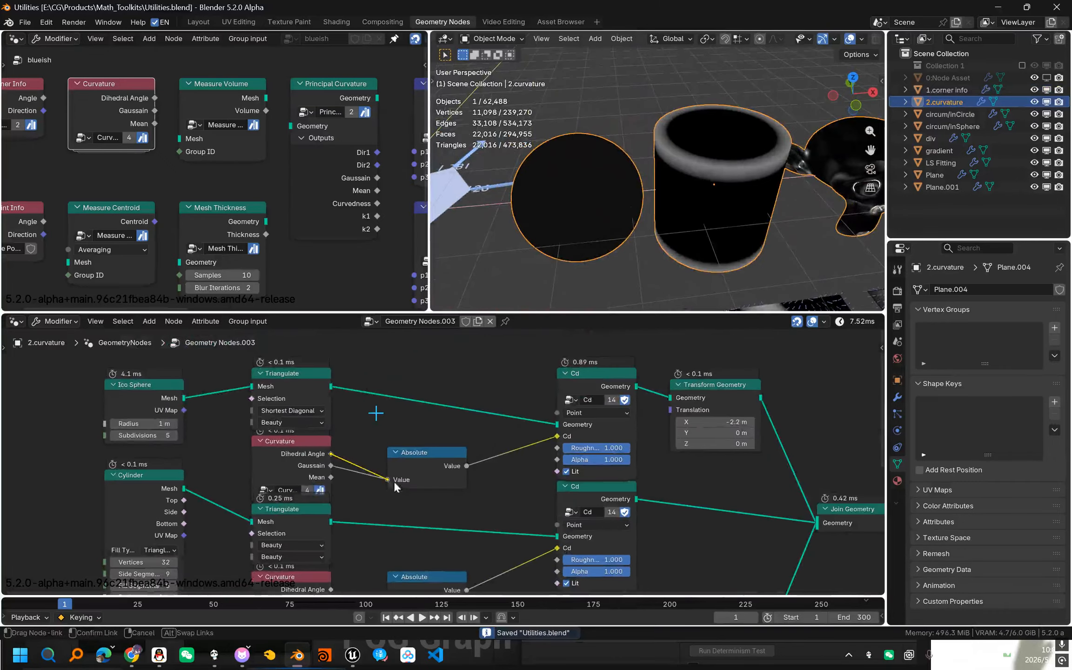
pyautogui.moveTo(394, 481); pyautogui.dragTo(390, 479)
pyautogui.moveTo(550, 259); pyautogui.dragTo(639, 203, button='middle')
pyautogui.scroll(3, 623, 211)
pyautogui.hotkey('ctrl', 's')
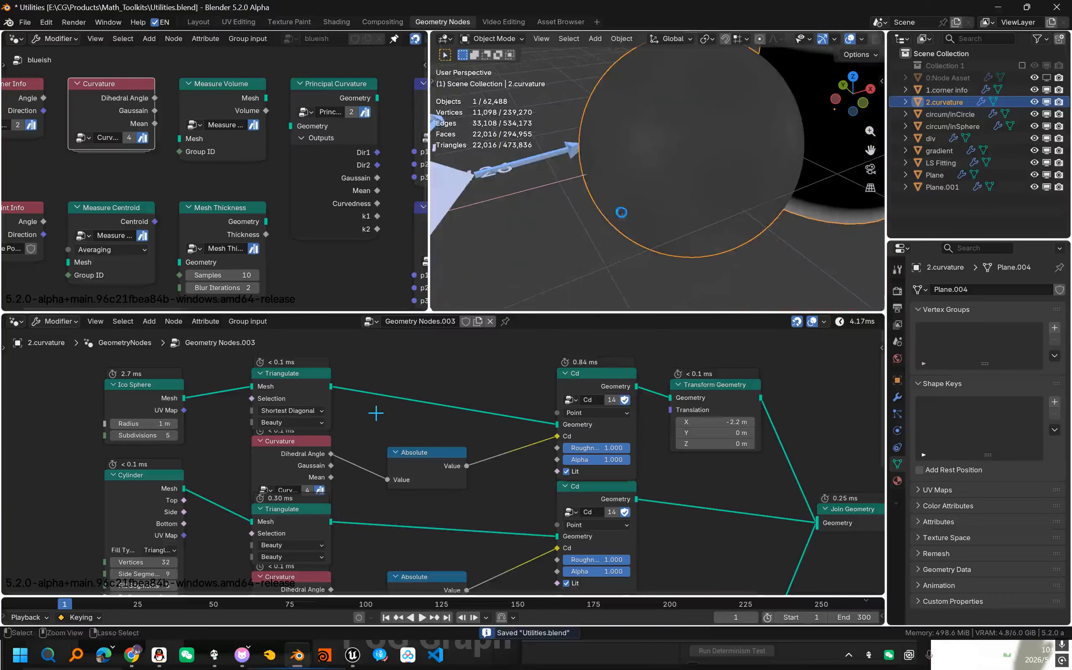
# Open the Curvature node group, review its three normalized outputs, and return to the parent node tree.
pyautogui.moveTo(388, 396); pyautogui.dragTo(405, 415, button='middle')
pyautogui.click(296, 468)
pyautogui.press('Tab')
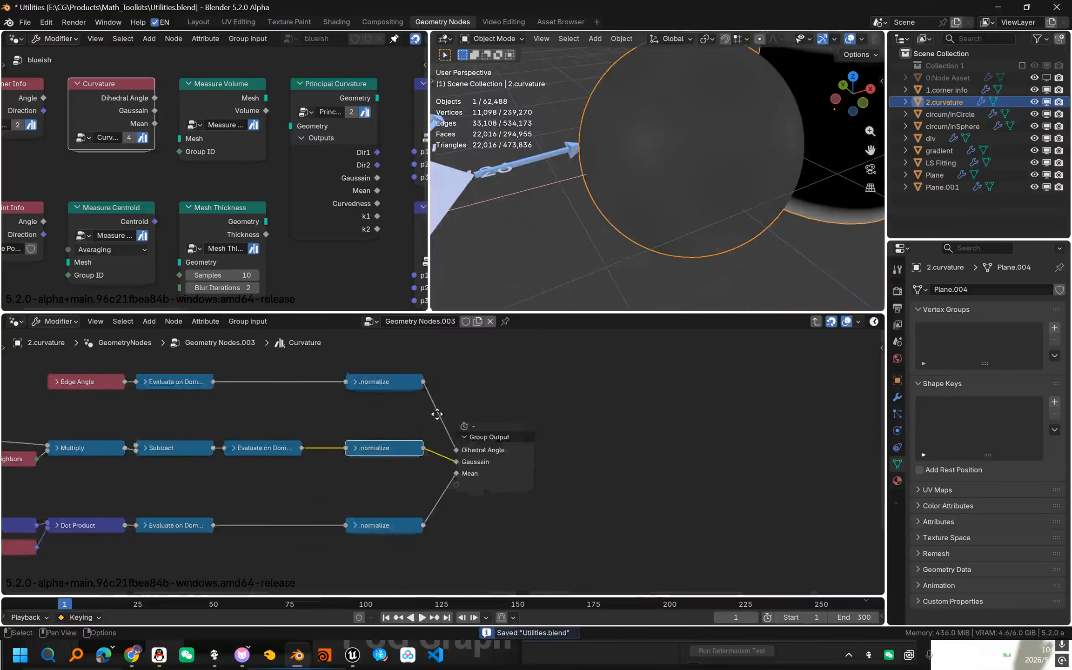
pyautogui.moveTo(190, 456); pyautogui.dragTo(62, 414)
pyautogui.press('Tab')
pyautogui.hotkey('ctrl', 's')
# Examine the sphere's Dihedral Angle shading from several angles, toggling wireframe display and checking the Curvature node.
pyautogui.moveTo(335, 427); pyautogui.dragTo(389, 417, button='middle')
pyautogui.scroll(5, 680, 203)
pyautogui.moveTo(678, 227); pyautogui.dragTo(639, 187, button='middle')
pyautogui.scroll(-5, 676, 233)
pyautogui.hotkey('shift', 'z')
pyautogui.hotkey('shift', 'z')
pyautogui.scroll(-3, 639, 201)
pyautogui.hotkey('ctrl', 's')
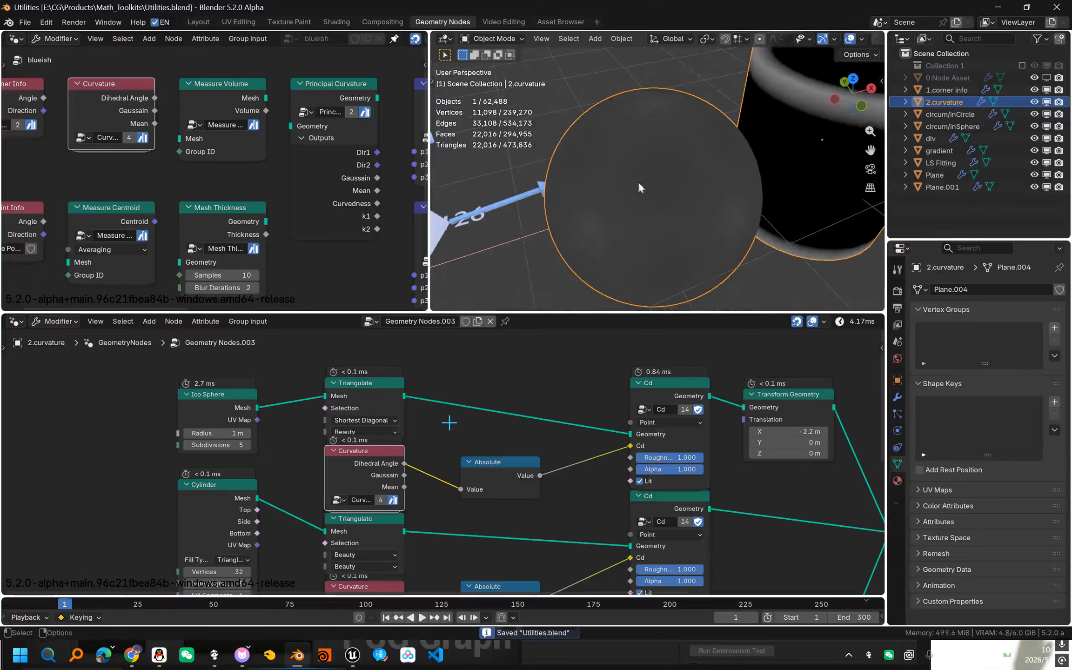
pyautogui.scroll(1, 467, 462)
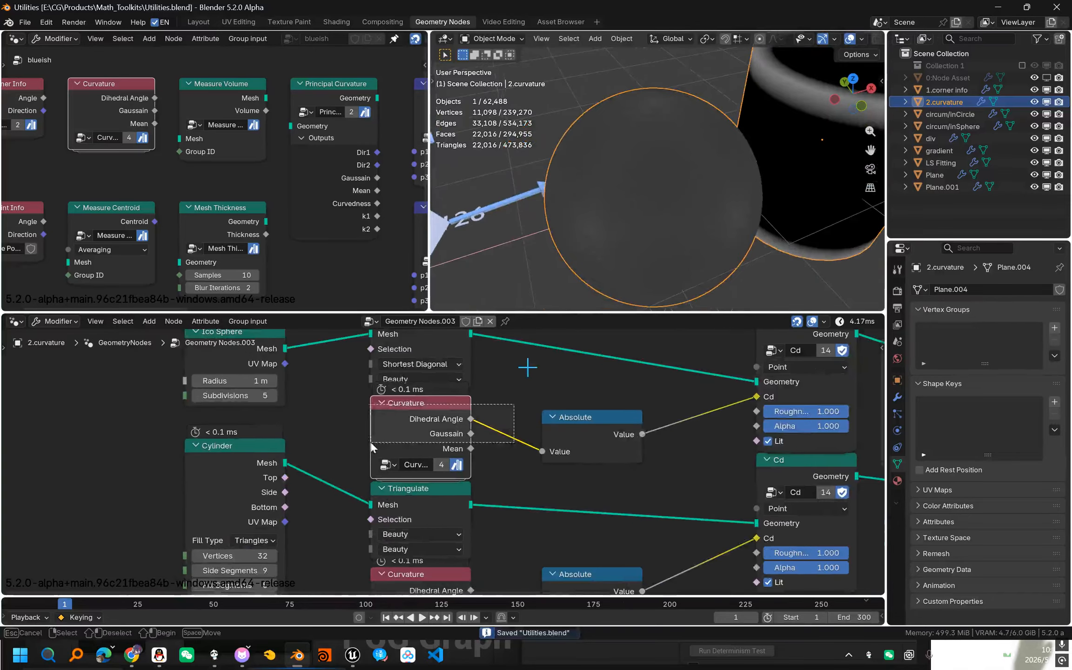
pyautogui.moveTo(411, 421)
pyautogui.mouseDown()
pyautogui.moveTo(411, 436)
pyautogui.moveTo(411, 421)
pyautogui.mouseUp()
pyautogui.hotkey('ctrl', 's')
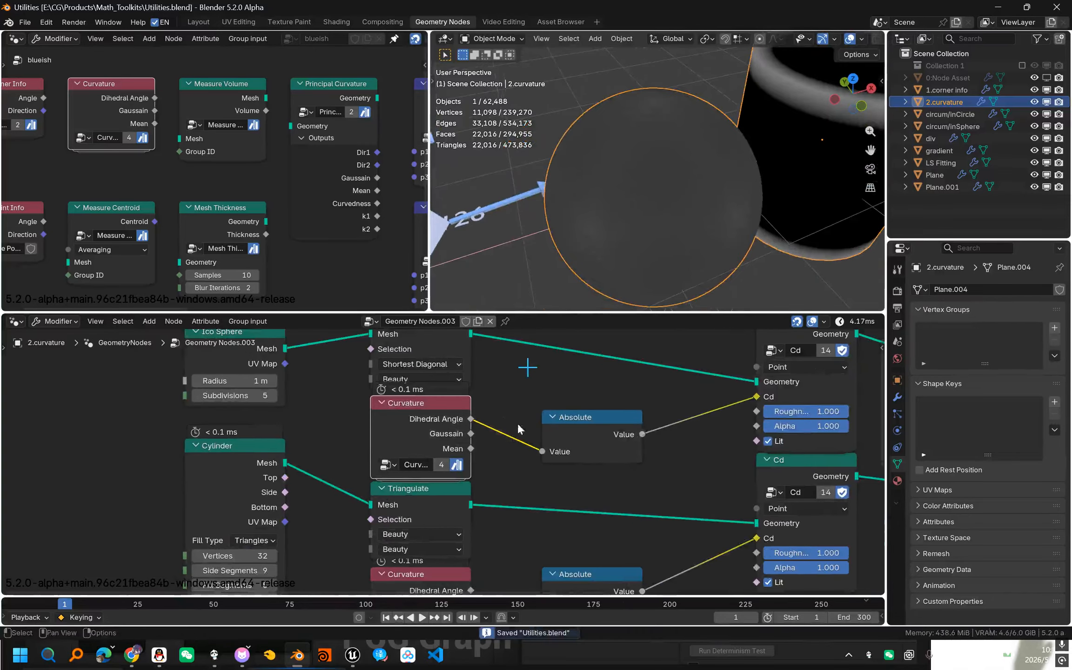
# Connect the Gaussian output of the Ico Sphere branch's Curvature node to Absolute and inspect the sphere's shading.
pyautogui.moveTo(518, 423); pyautogui.dragTo(393, 427, button='middle')
pyautogui.scroll(1, 394, 427)
pyautogui.scroll(-3, 615, 220)
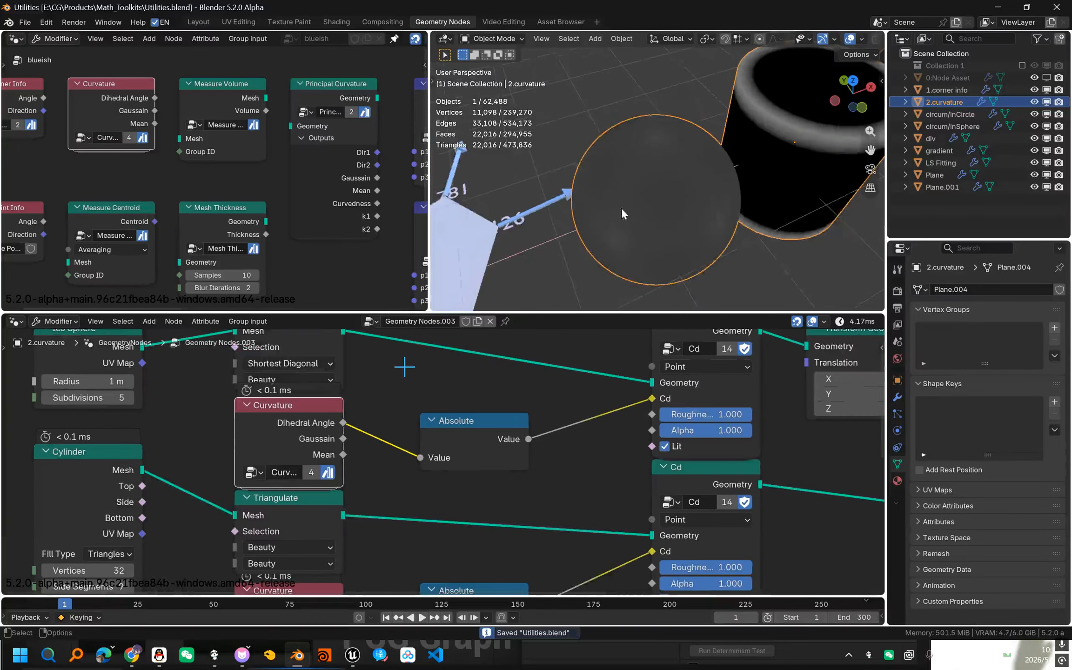
pyautogui.moveTo(343, 437); pyautogui.dragTo(419, 456)
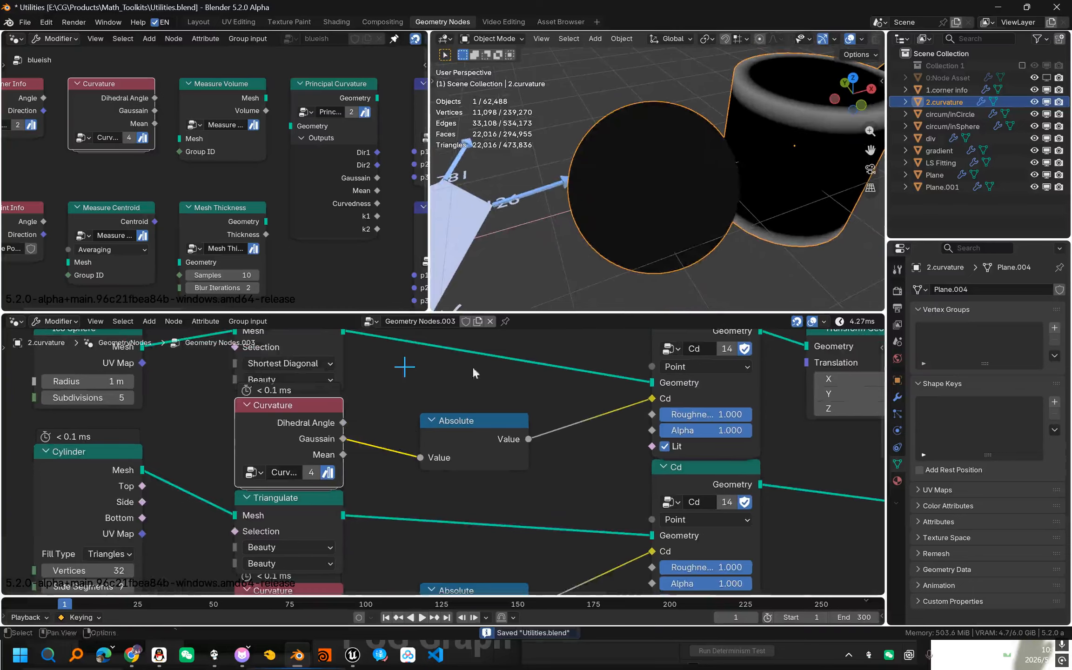
pyautogui.scroll(4, 588, 199)
pyautogui.moveTo(615, 208); pyautogui.dragTo(627, 216, button='middle')
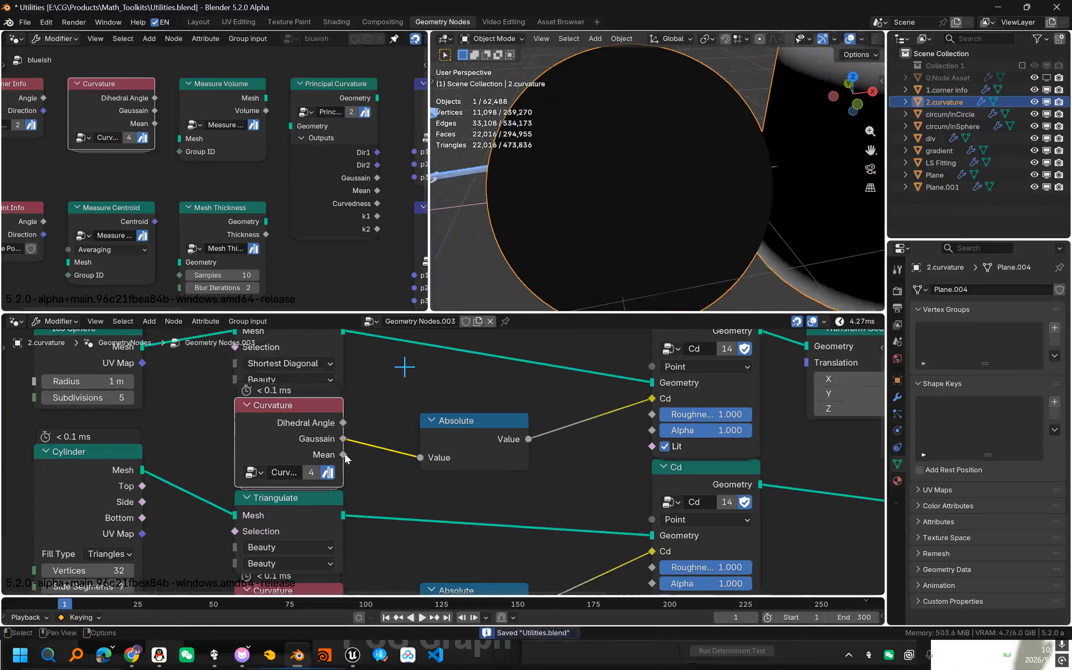
# Connect the Mean output of the Ico Sphere branch's Curvature node to its Absolute node.
pyautogui.moveTo(414, 460); pyautogui.dragTo(546, 432)
pyautogui.scroll(-2, 419, 454)
pyautogui.scroll(-2, 535, 432)
pyautogui.moveTo(488, 433); pyautogui.dragTo(572, 403, button='middle')
pyautogui.scroll(1, 558, 404)
# Insert a Multiply node between the Mean output and Absolute, with its value set to 18.200.
pyautogui.hotkey('shift', 'alt', '1')
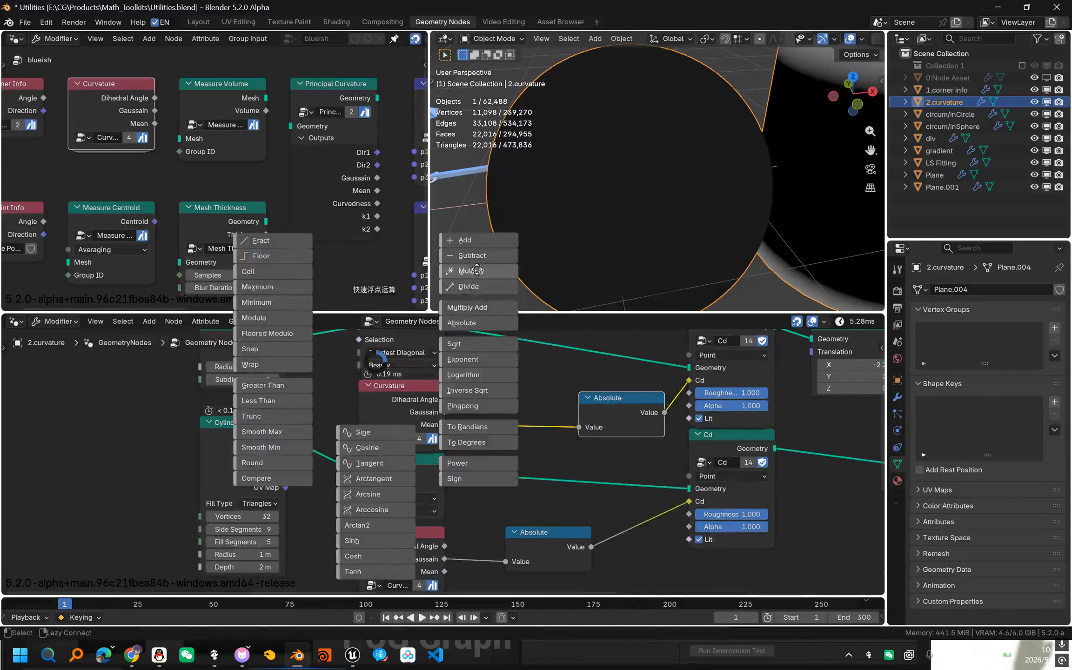
pyautogui.click(477, 270)
pyautogui.click(494, 347)
pyautogui.hotkey('ctrl', 's')
pyautogui.moveTo(526, 445); pyautogui.dragTo(628, 444)
pyautogui.moveTo(580, 204); pyautogui.dragTo(635, 114, button='middle')
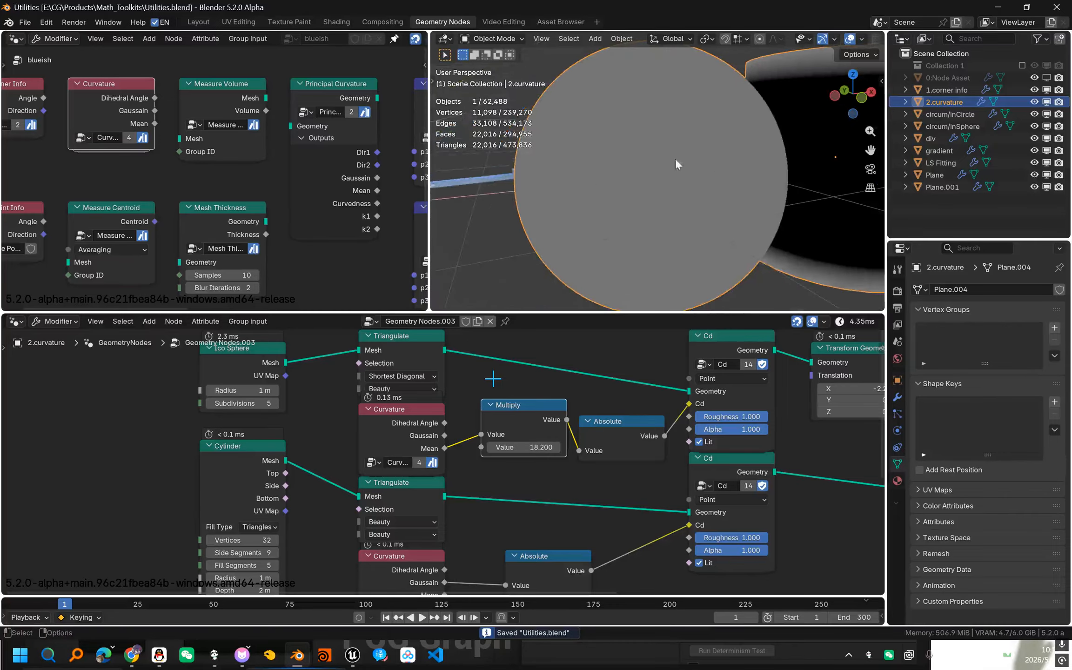
# Connect the Curvature node's Gaussian output to the Multiply node and inspect the sphere's shading.
pyautogui.moveTo(675, 159); pyautogui.dragTo(593, 228, button='middle')
pyautogui.moveTo(444, 435); pyautogui.dragTo(480, 434)
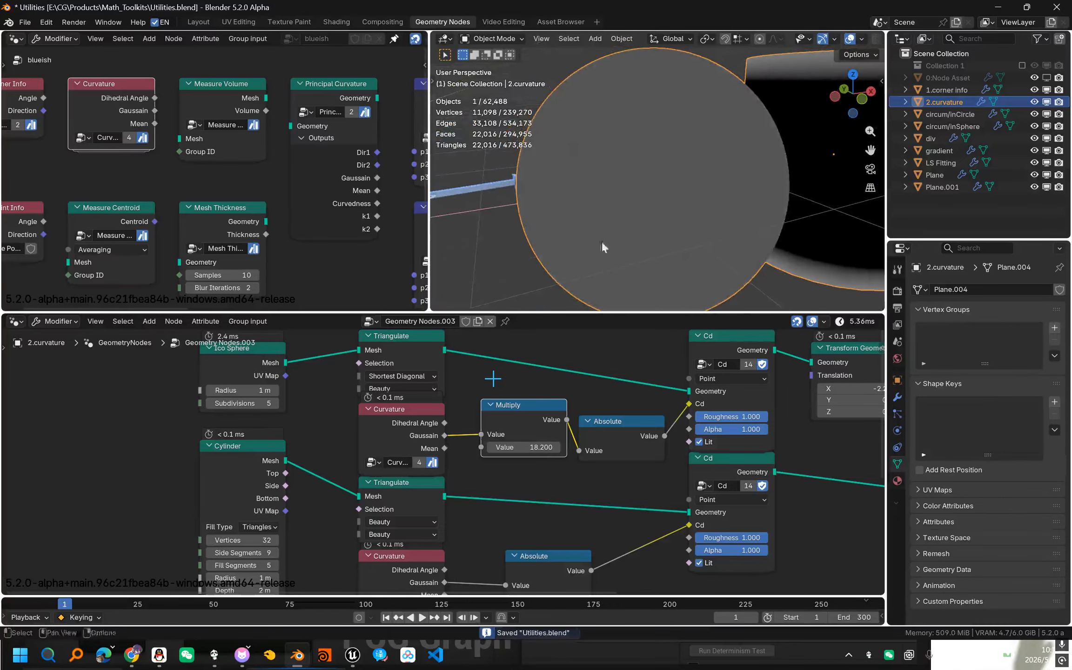
pyautogui.moveTo(641, 231); pyautogui.dragTo(553, 163, button='middle')
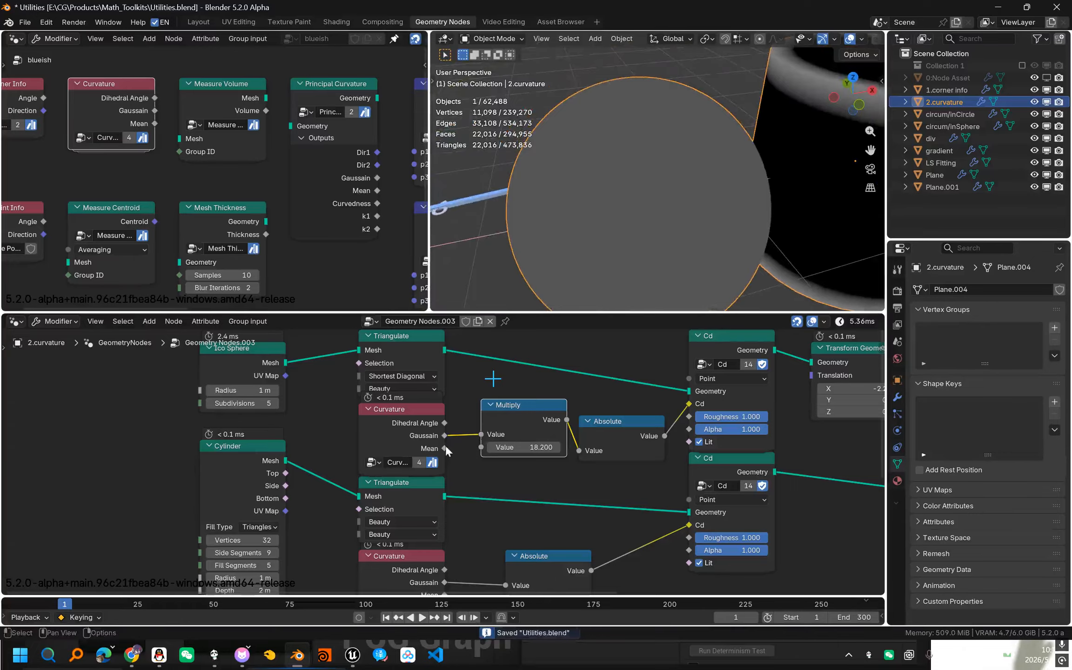
# Connect the Mean output of the Ico Sphere branch's Curvature node to the Multiply node and save the file.
pyautogui.moveTo(445, 448); pyautogui.dragTo(480, 434)
pyautogui.moveTo(581, 298)
pyautogui.mouseDown(button='middle')
pyautogui.moveTo(626, 230)
pyautogui.moveTo(623, 156)
pyautogui.mouseUp(button='middle')
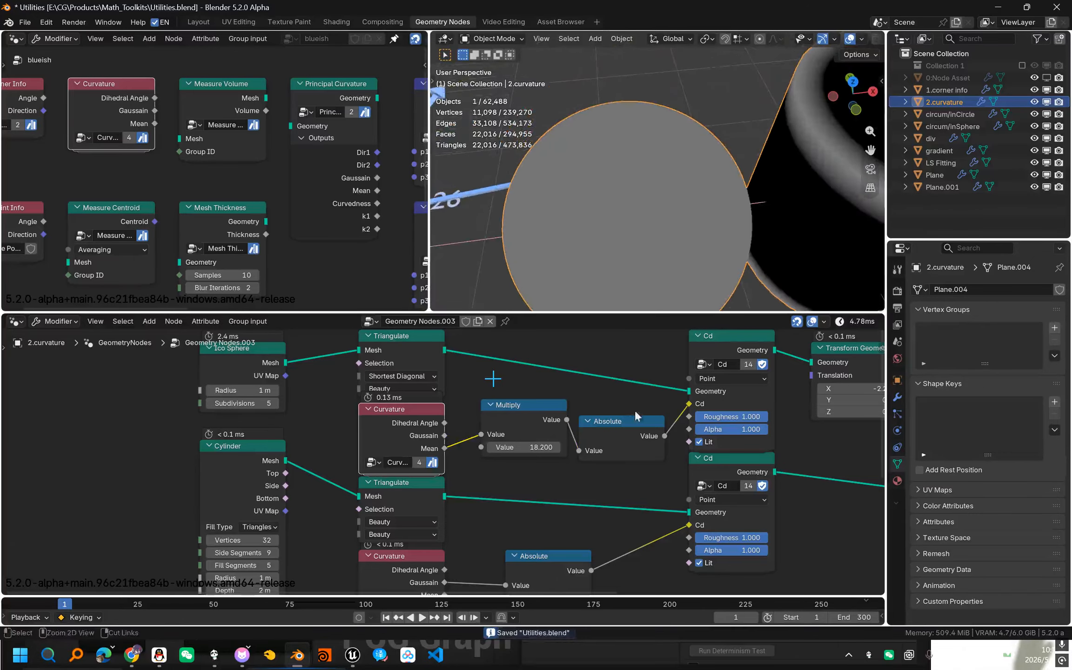
pyautogui.hotkey('ctrl', 's')
# Shift the Cylinder branch's Curvature node slightly lower in the node tree and save the file.
pyautogui.scroll(-1, 609, 470)
pyautogui.moveTo(743, 213)
pyautogui.keyDown('shift'); pyautogui.mouseDown(button='middle')
pyautogui.moveTo(615, 232)
pyautogui.moveTo(605, 208)
pyautogui.moveTo(666, 207)
pyautogui.moveTo(661, 178)
pyautogui.moveTo(621, 140)
pyautogui.mouseUp(button='middle'); pyautogui.keyUp('shift')
pyautogui.hotkey('shift', 'z')
pyautogui.hotkey('shift', 'z')
pyautogui.scroll(1, 435, 500)
pyautogui.moveTo(436, 500); pyautogui.dragTo(445, 460, button='middle')
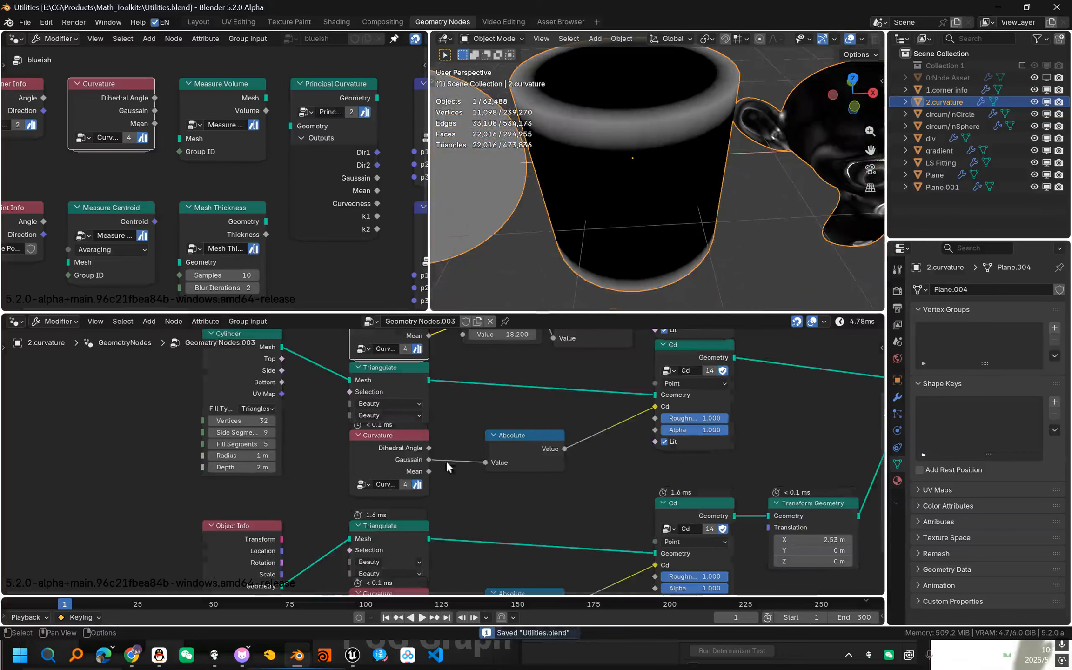
pyautogui.moveTo(475, 439); pyautogui.dragTo(376, 484)
pyautogui.hotkey('ctrl', 's')
pyautogui.moveTo(626, 173); pyautogui.dragTo(642, 200, button='middle')
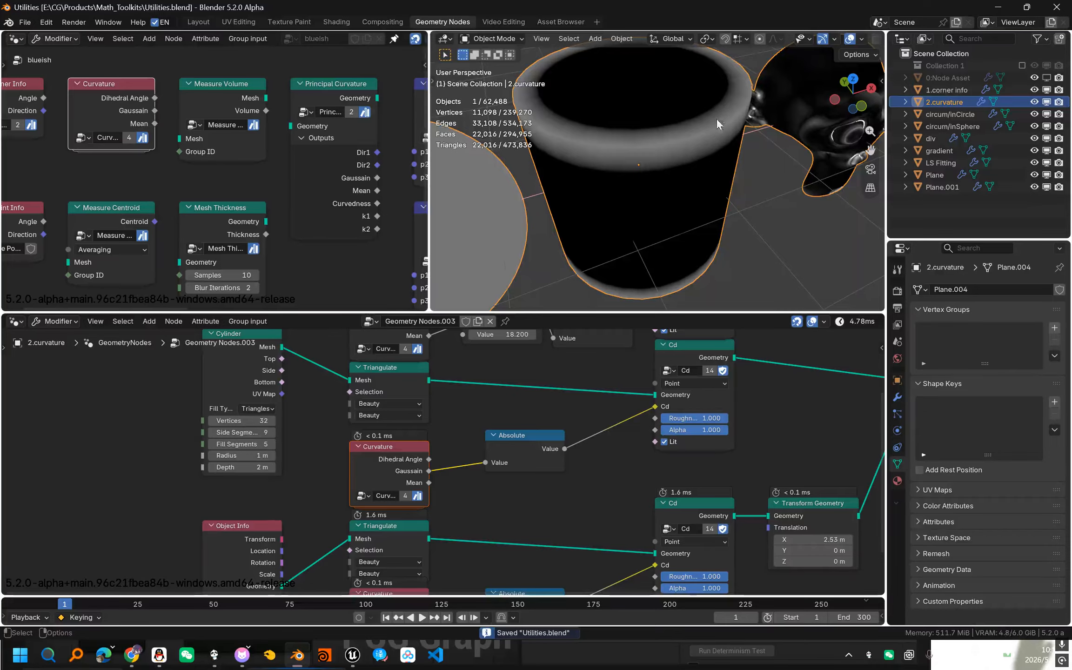
# Frame the Suzanne head to inspect its curvature shading up close and save the file.
pyautogui.scroll(-2, 732, 140)
pyautogui.moveTo(731, 140); pyautogui.dragTo(644, 172, button='middle')
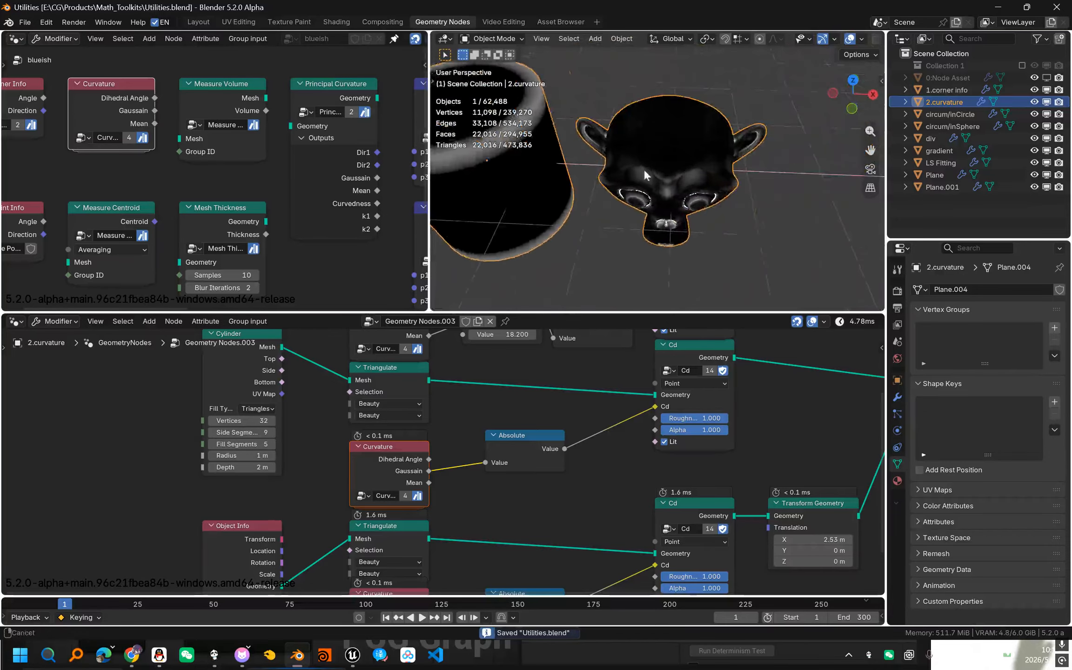
pyautogui.moveTo(725, 196); pyautogui.dragTo(786, 187, button='middle')
pyautogui.scroll(2, 730, 216)
pyautogui.click(659, 209)
pyautogui.press('KP_Decimal')
pyautogui.scroll(5, 722, 186)
pyautogui.hotkey('ctrl', 's')
# Mute the Absolute node in the Suzanne branch and inspect the shading around the eyes.
pyautogui.scroll(-2, 572, 437)
pyautogui.moveTo(557, 461)
pyautogui.mouseDown(button='middle')
pyautogui.moveTo(568, 372)
pyautogui.moveTo(553, 460)
pyautogui.mouseUp(button='middle')
pyautogui.scroll(2, 568, 446)
pyautogui.click(565, 517)
pyautogui.moveTo(566, 517); pyautogui.dragTo(544, 441, button='middle')
pyautogui.scroll(2, 535, 439)
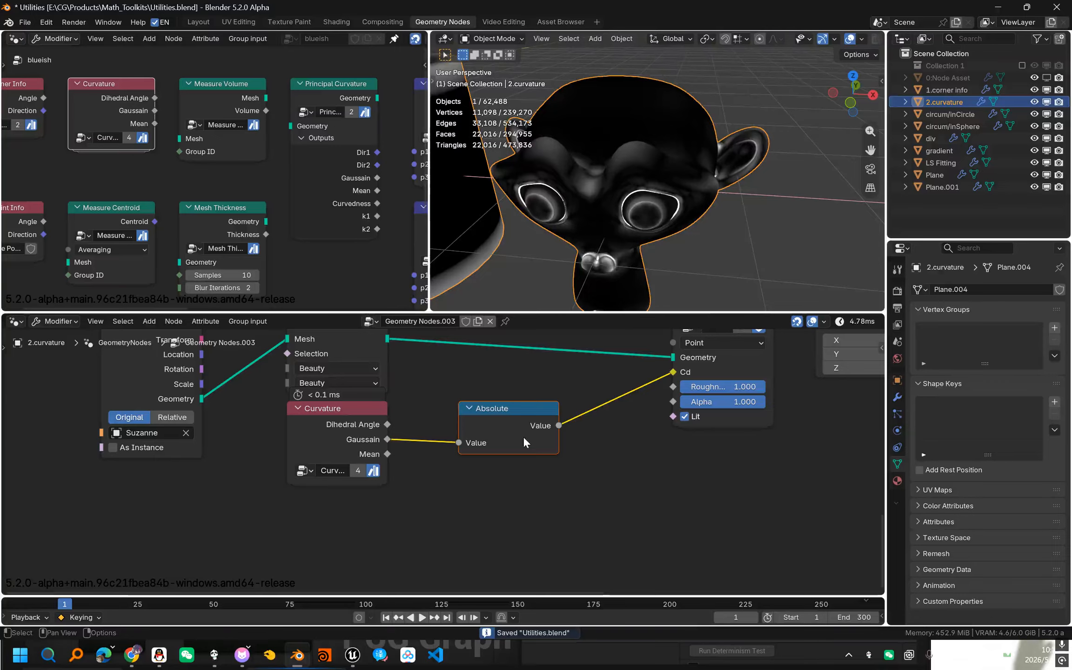
pyautogui.press('m')
pyautogui.moveTo(584, 251); pyautogui.dragTo(593, 251, button='middle')
pyautogui.scroll(2, 594, 250)
# Connect the Mean output of the Suzanne branch's Curvature node to Absolute and inspect the head's shading.
pyautogui.moveTo(574, 503); pyautogui.dragTo(429, 374)
pyautogui.scroll(1, 438, 442)
pyautogui.click(396, 451)
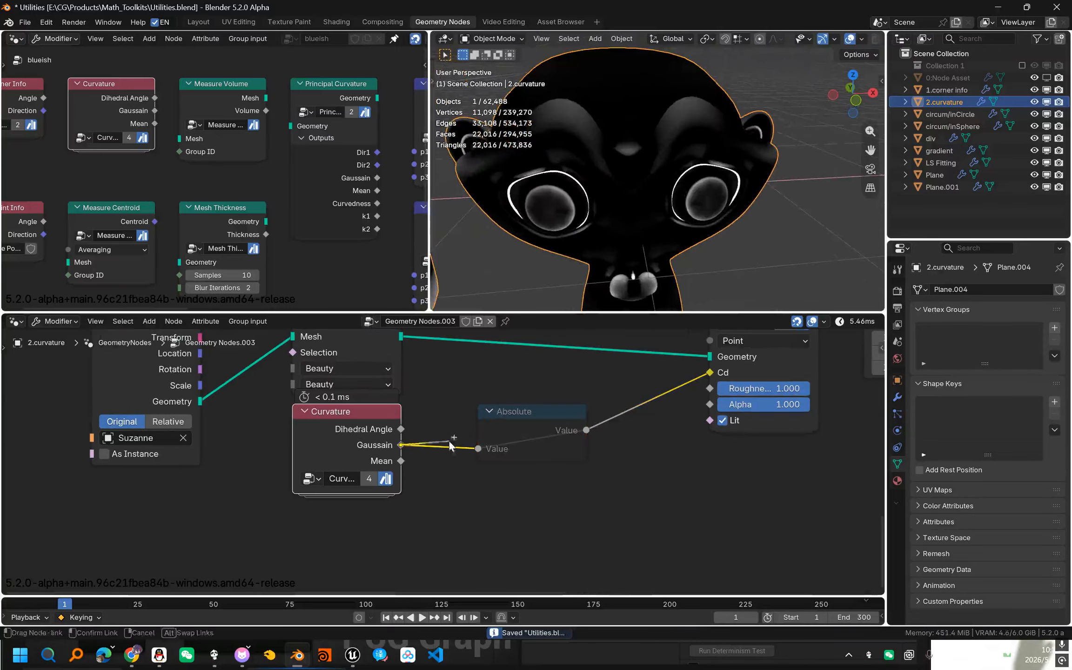
pyautogui.moveTo(474, 449); pyautogui.dragTo(477, 448)
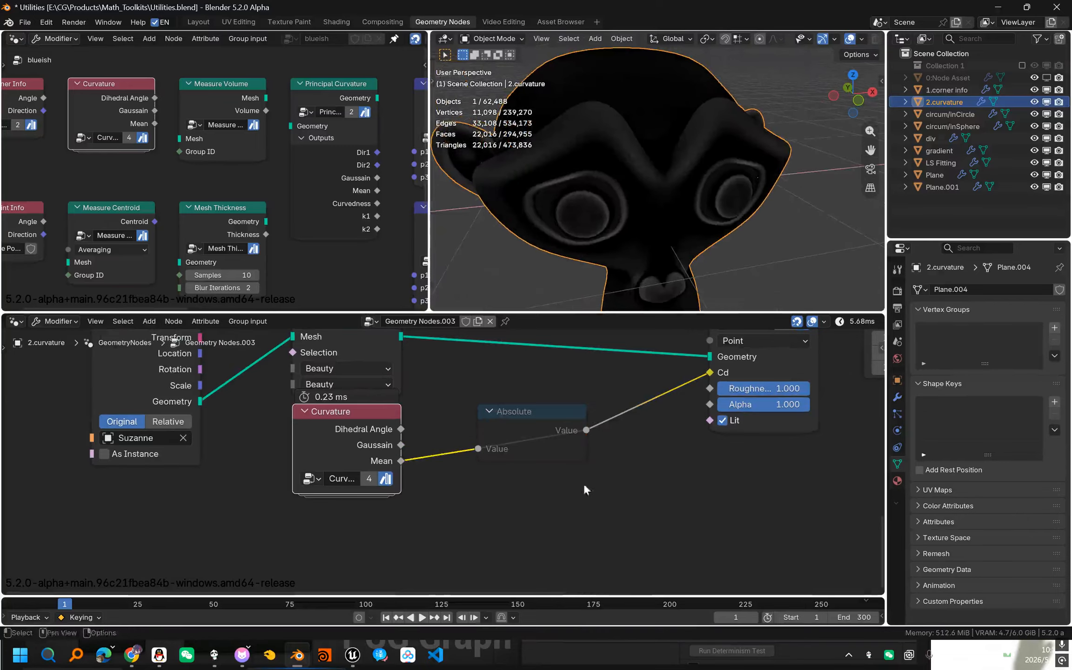
pyautogui.click(526, 426)
pyautogui.press('m')
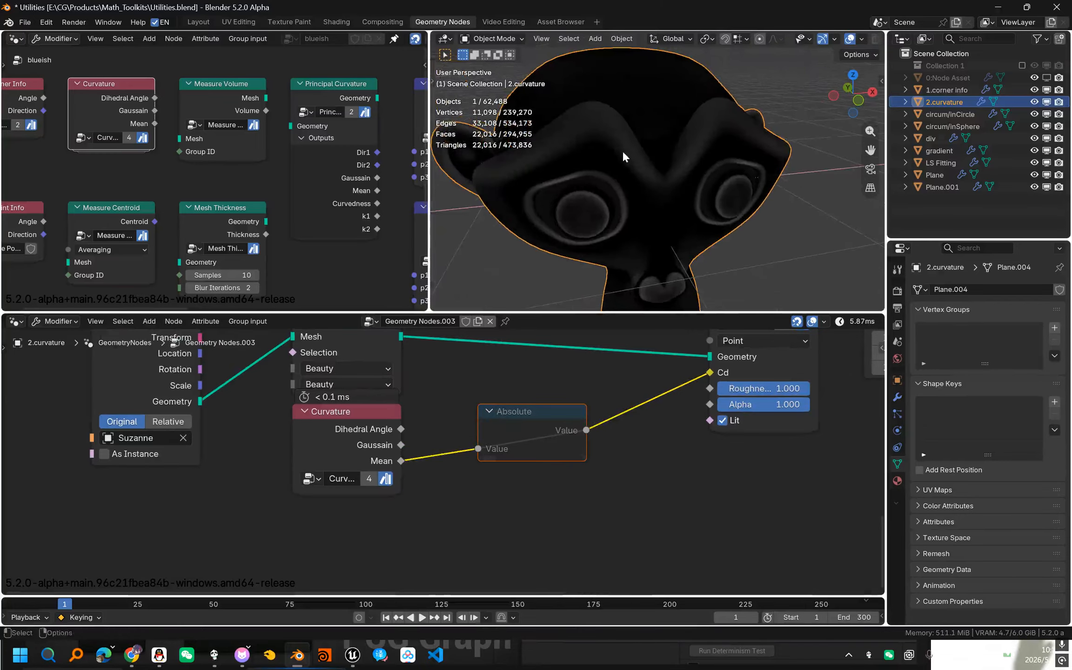
pyautogui.moveTo(622, 151); pyautogui.dragTo(613, 213, button='middle')
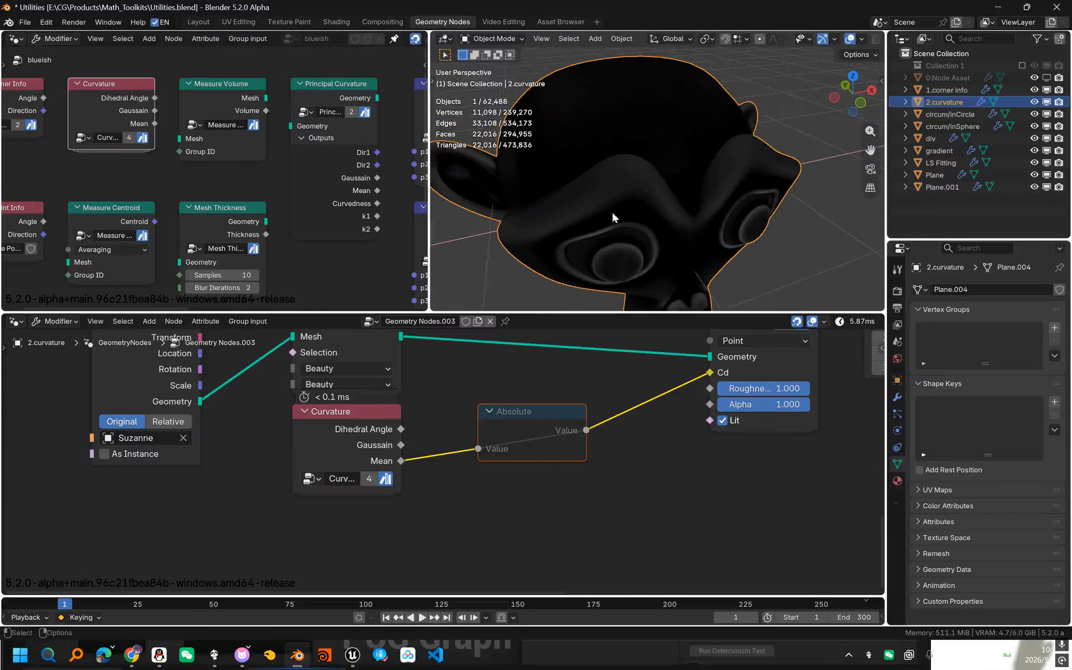
# Connect the Suzanne branch's Gaussian output to Absolute, unmute that node, and inspect the shading up close.
pyautogui.moveTo(401, 445); pyautogui.dragTo(477, 448)
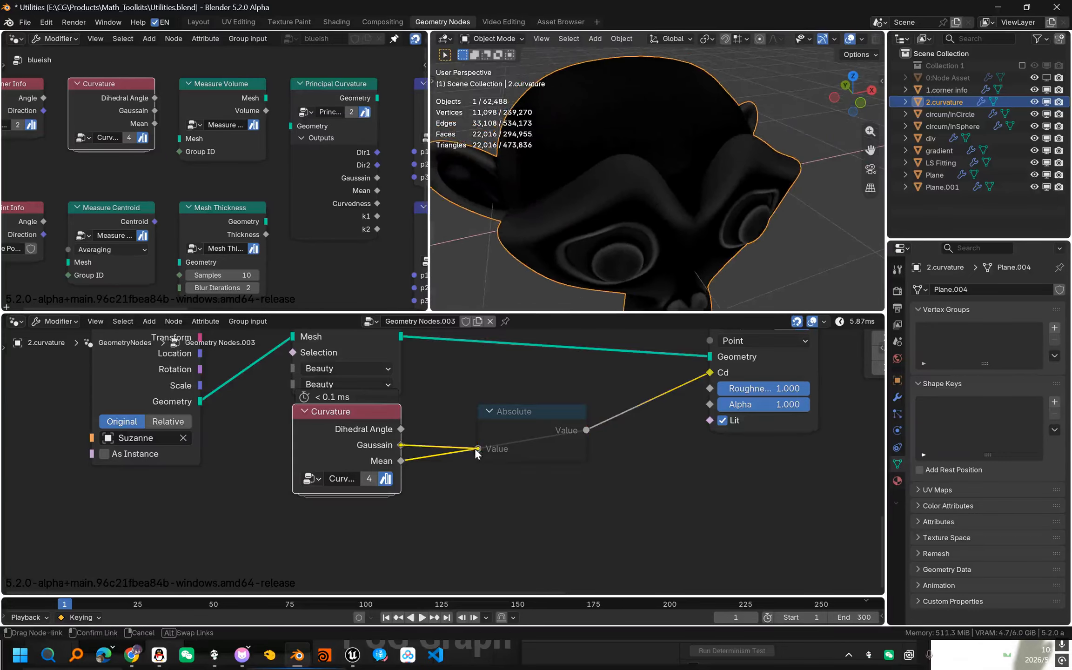
pyautogui.press('m')
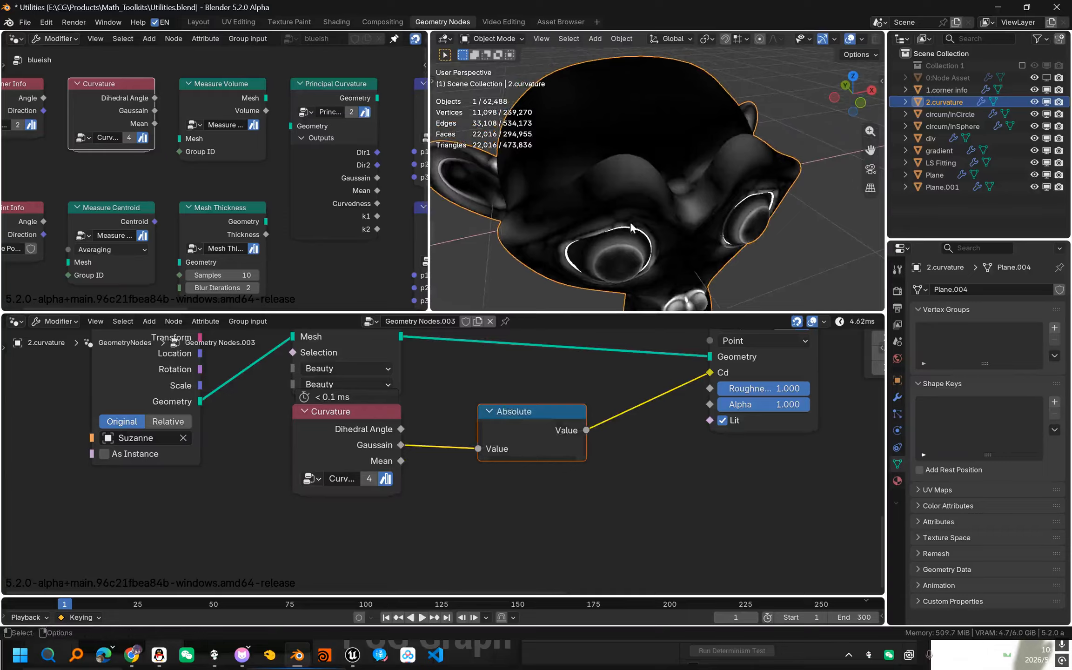
pyautogui.moveTo(631, 224); pyautogui.dragTo(680, 178, button='middle')
pyautogui.scroll(5, 653, 203)
pyautogui.scroll(-3, 669, 173)
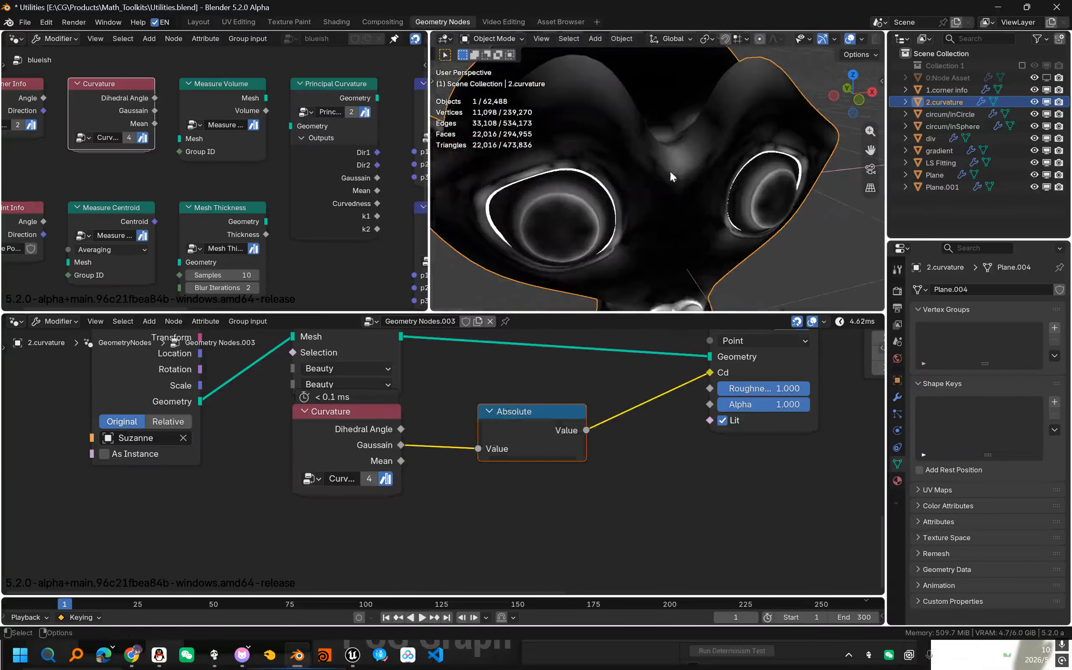
# Compare the shading with Absolute muted and unmuted, and connect the Suzanne branch's Mean output to it.
pyautogui.press('m')
pyautogui.moveTo(605, 252); pyautogui.dragTo(646, 212, button='middle')
pyautogui.press('m')
pyautogui.moveTo(472, 453); pyautogui.dragTo(475, 451)
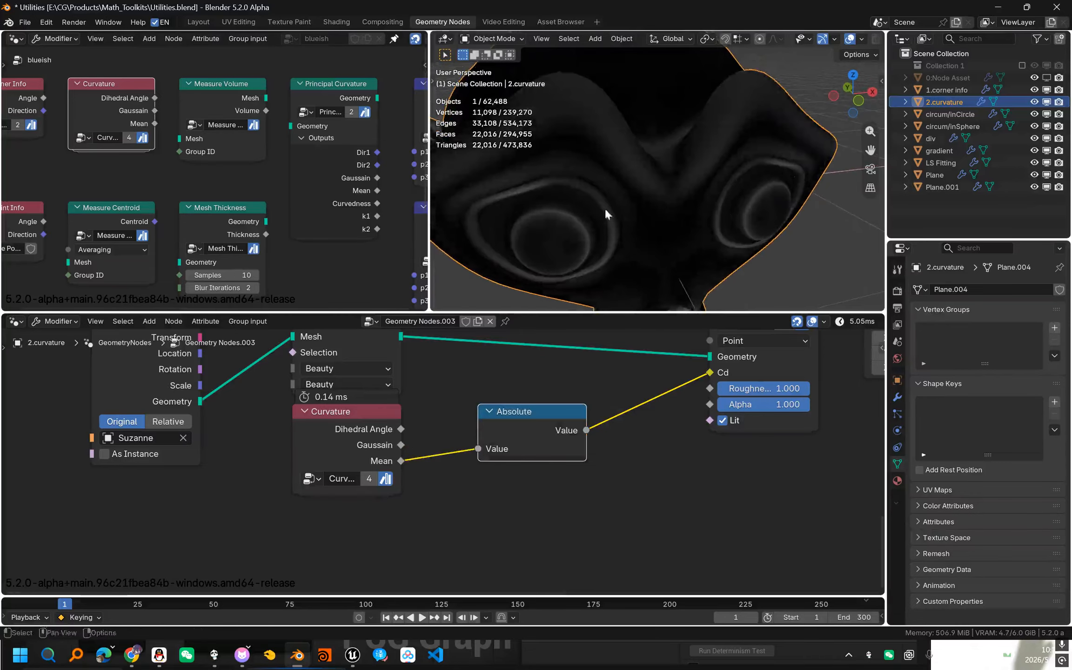
pyautogui.moveTo(605, 207); pyautogui.dragTo(627, 282, button='middle')
# Connect the Gaussian output of the Suzanne branch's Curvature node back to the Absolute node.
pyautogui.moveTo(401, 445); pyautogui.dragTo(475, 449)
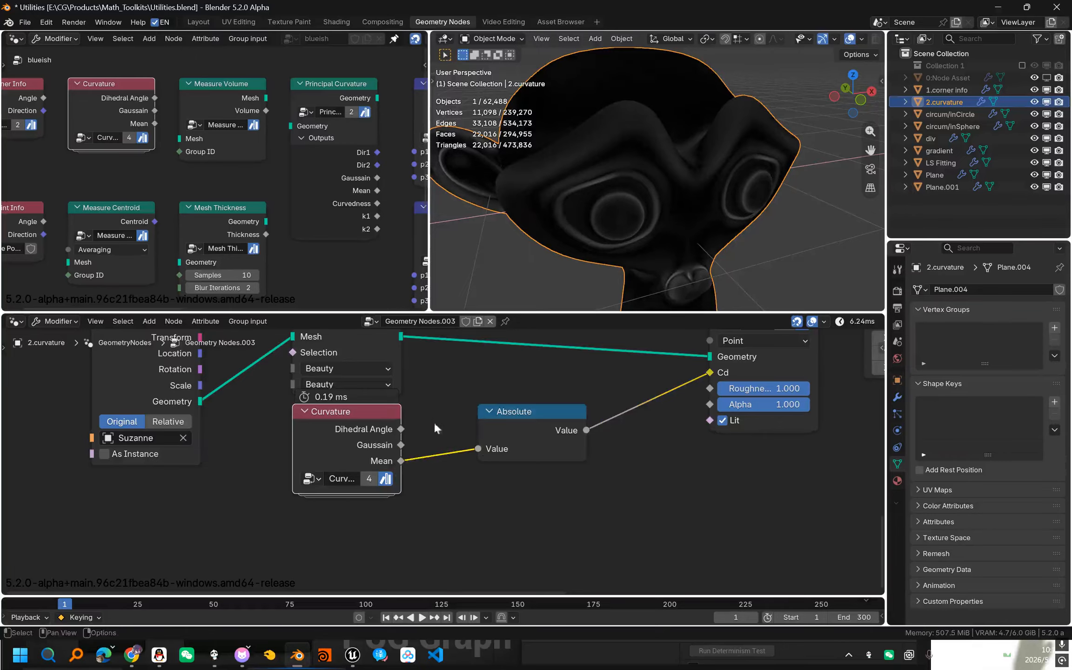
pyautogui.moveTo(401, 445); pyautogui.dragTo(478, 448)
pyautogui.moveTo(641, 219)
pyautogui.mouseDown(button='middle')
pyautogui.moveTo(652, 196)
pyautogui.moveTo(627, 174)
pyautogui.moveTo(645, 225)
pyautogui.mouseUp(button='middle')
pyautogui.scroll(-4, 623, 247)
pyautogui.moveTo(606, 265); pyautogui.dragTo(591, 246, button='middle')
pyautogui.scroll(-4, 635, 248)
# Select the Measure Centroid node in the utilities node tree.
pyautogui.scroll(-3, 645, 248)
pyautogui.moveTo(210, 146); pyautogui.dragTo(262, 107, button='middle')
pyautogui.scroll(1, 162, 156)
pyautogui.moveTo(162, 151); pyautogui.dragTo(177, 236)
pyautogui.scroll(1, 174, 200)
pyautogui.moveTo(170, 182); pyautogui.dragTo(188, 165, button='middle')
pyautogui.scroll(1, 186, 164)
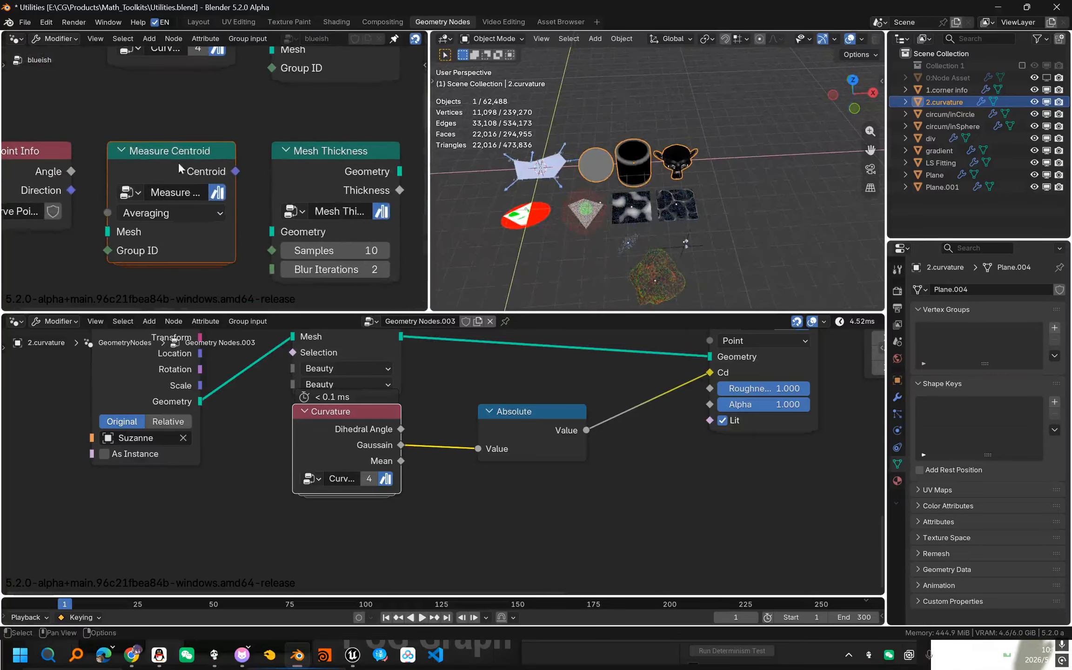
pyautogui.moveTo(178, 161)
pyautogui.mouseDown()
pyautogui.moveTo(186, 146)
pyautogui.moveTo(191, 169)
pyautogui.mouseUp()
# Review the Measure Centroid node's Averaging mode and switch it to Face Centroid.
pyautogui.moveTo(204, 146); pyautogui.dragTo(254, 109, button='middle')
pyautogui.click(254, 177)
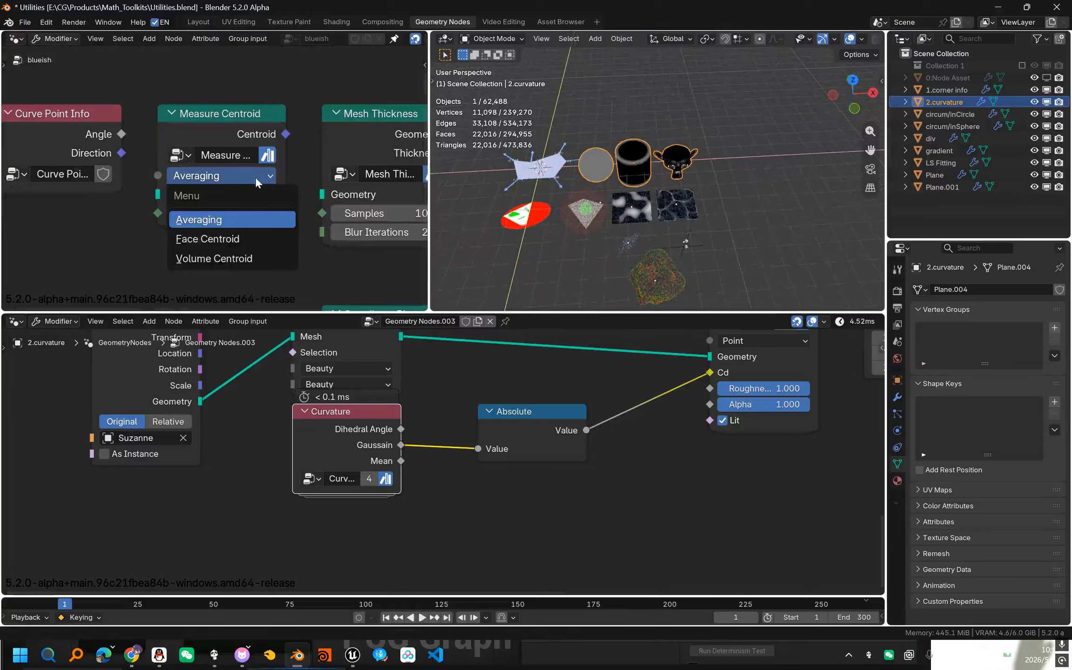
pyautogui.click(200, 220)
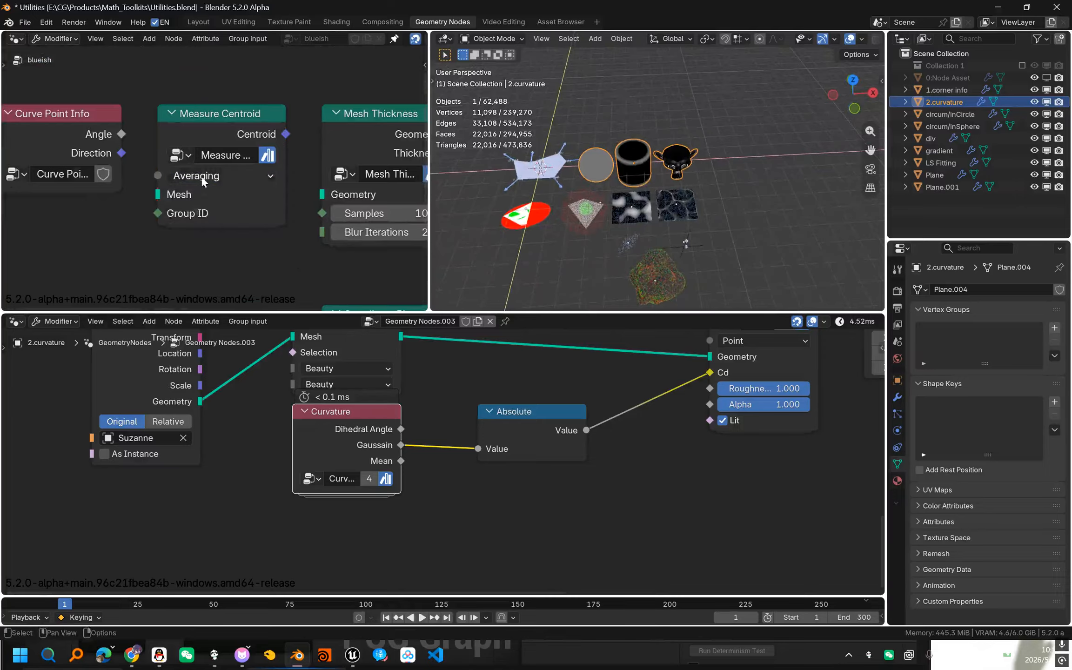
pyautogui.click(202, 177)
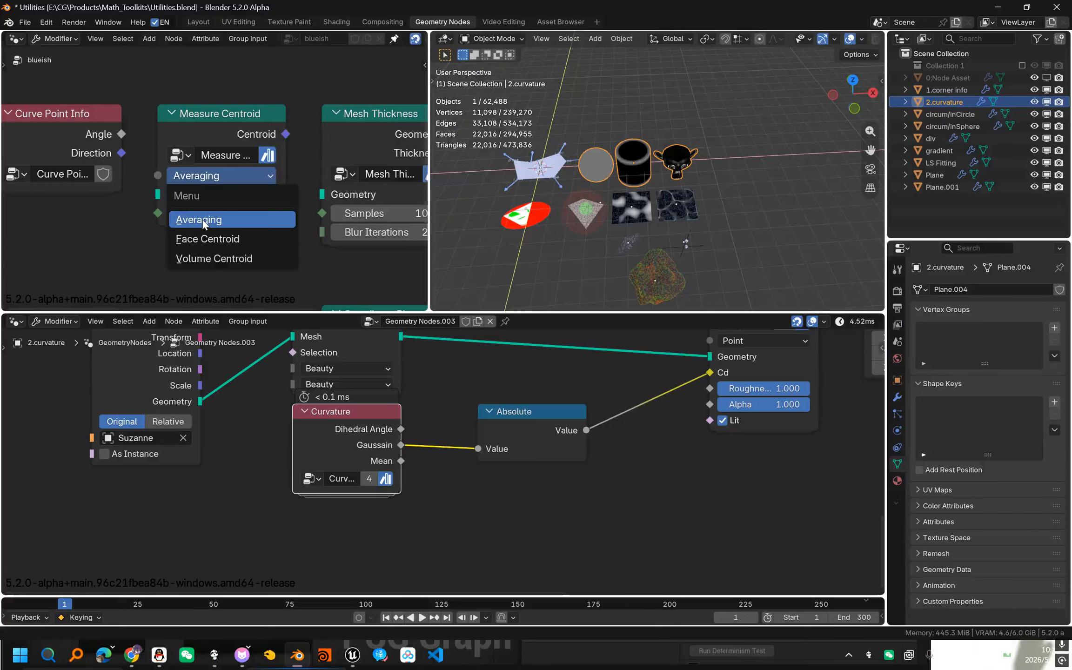
pyautogui.click(203, 219)
pyautogui.click(204, 178)
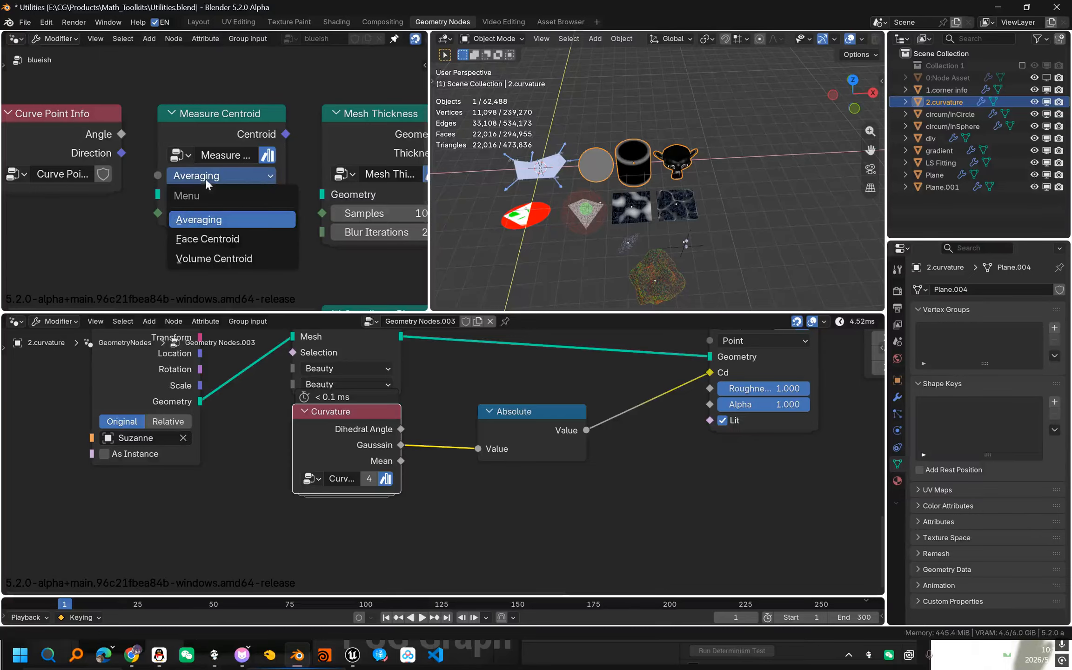
pyautogui.click(194, 240)
pyautogui.scroll(-2, 254, 219)
pyautogui.moveTo(254, 221); pyautogui.dragTo(180, 230, button='middle')
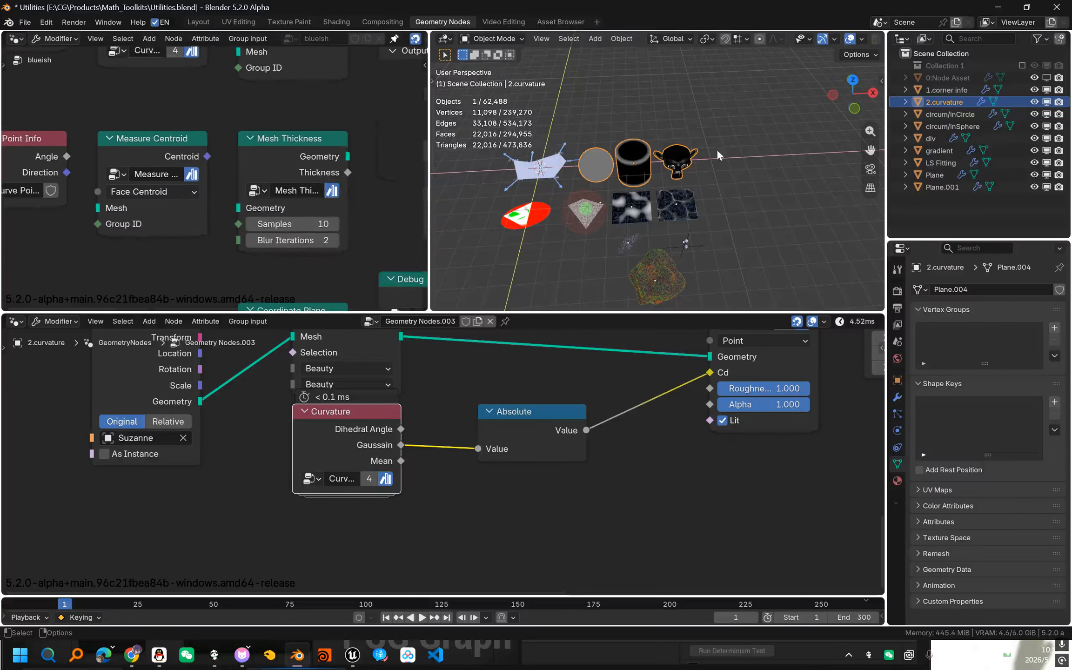
# Add a cube and move it about 4.52 m in X, 2.74 m in Y and 2.92 m in Z.
pyautogui.hotkey('shift', 'a')
pyautogui.moveTo(726, 146)
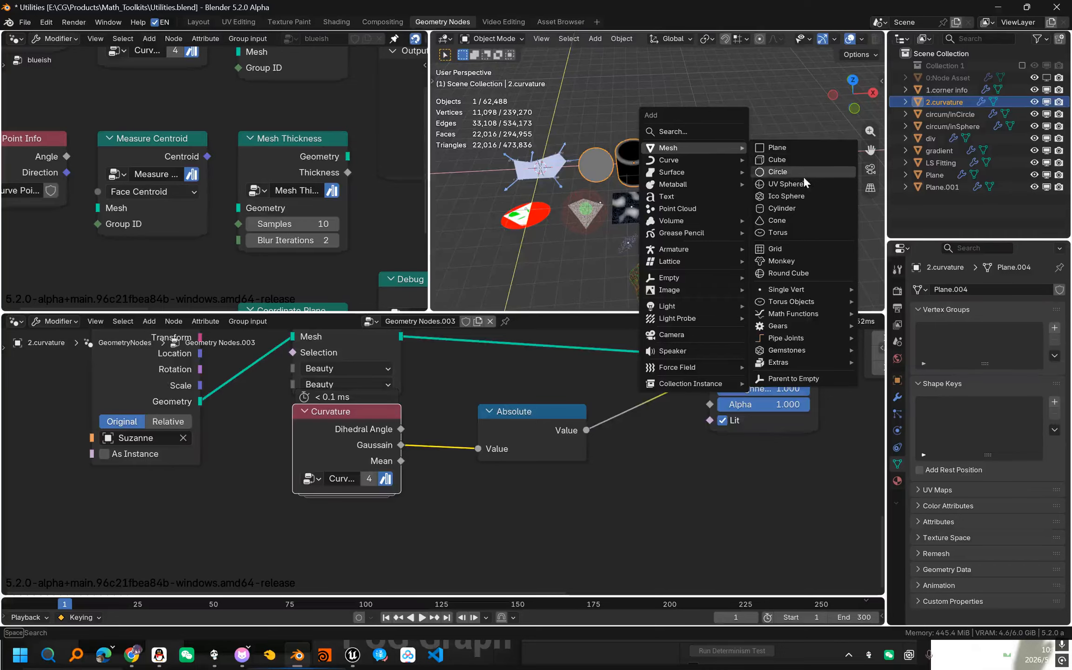
pyautogui.click(803, 161)
pyautogui.press('g')
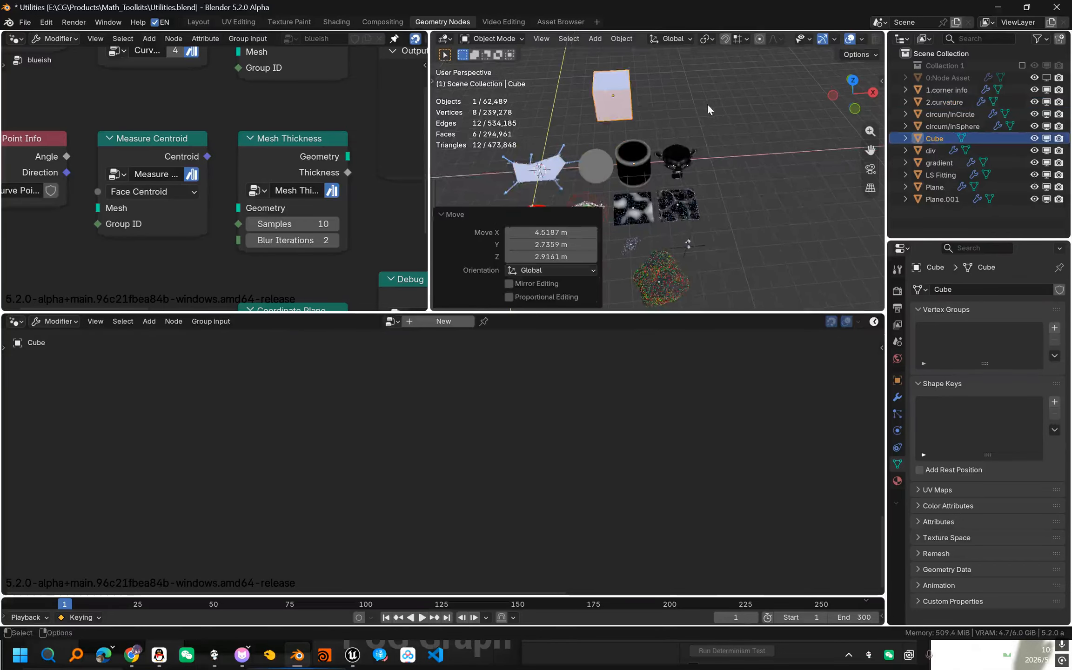
pyautogui.press('Escape')
# Enter Edit Mode on the cube and delete its faces except for one vertical side face.
pyautogui.press('Tab')
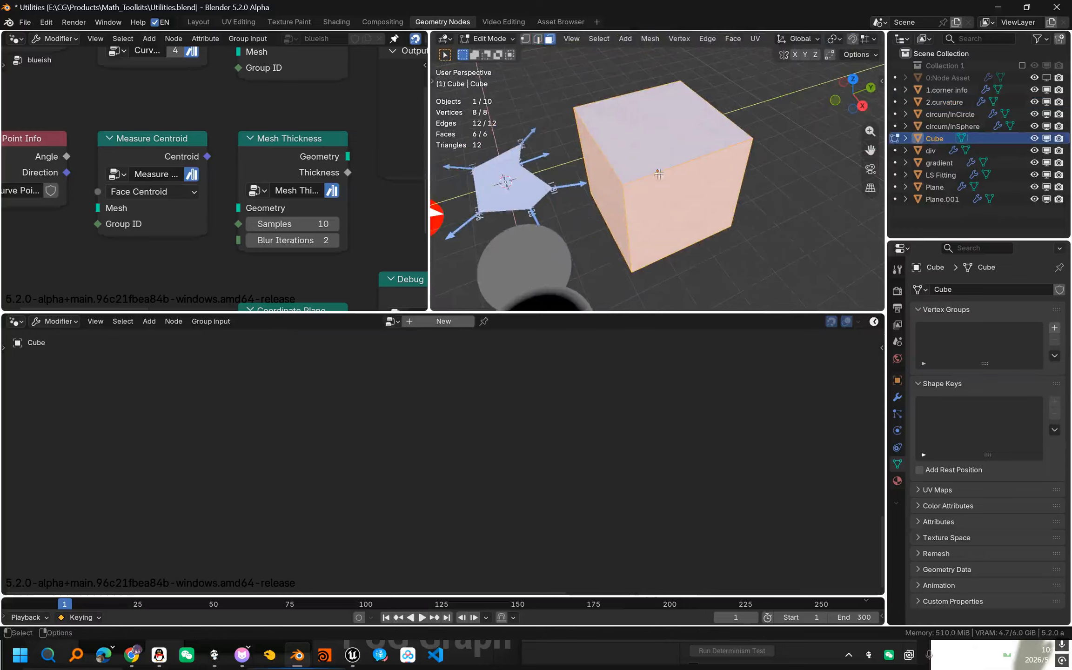
pyautogui.press('x')
pyautogui.click(648, 208)
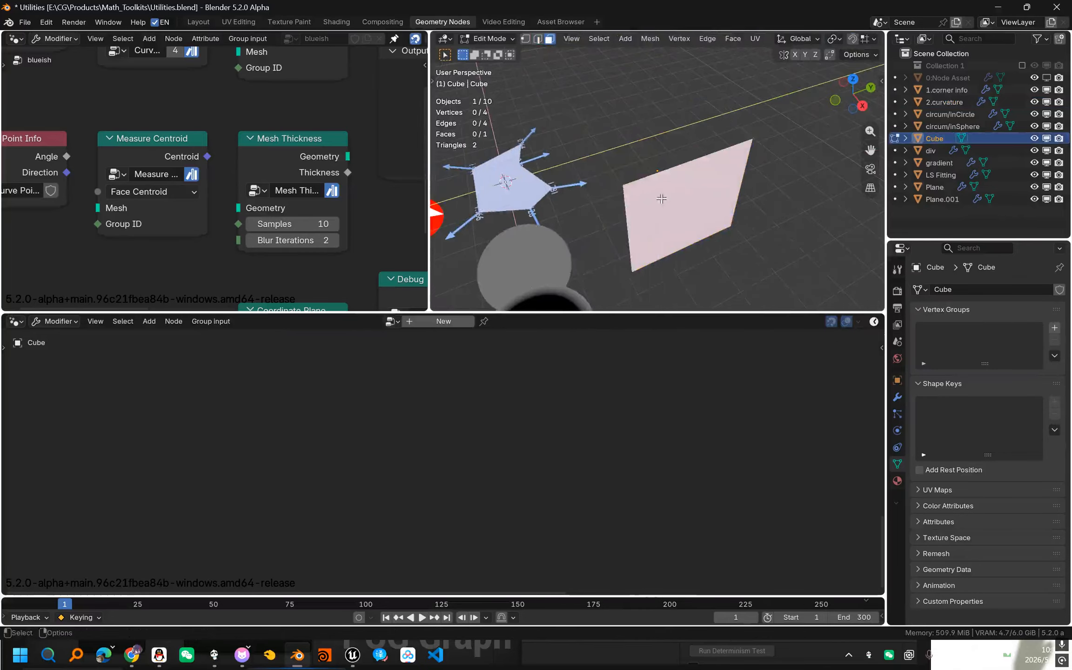
# Extrude the remaining face's upper edge twice to form a bent open surface, and return to Object Mode.
pyautogui.moveTo(661, 199); pyautogui.dragTo(698, 148, button='middle')
pyautogui.press('e')
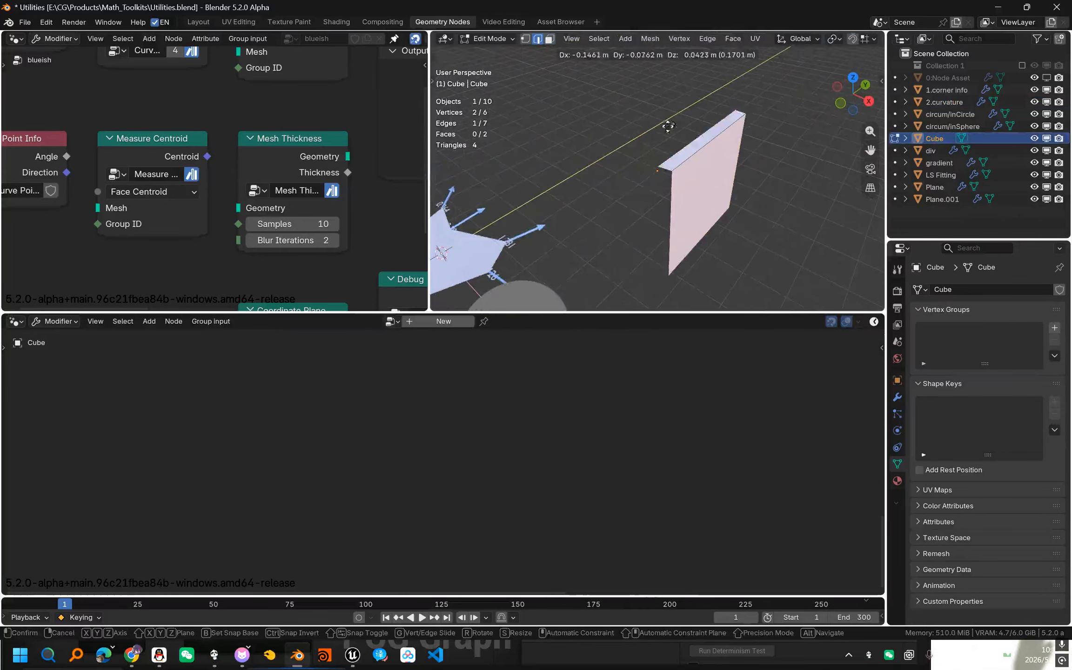
pyautogui.click(623, 110)
pyautogui.press('e')
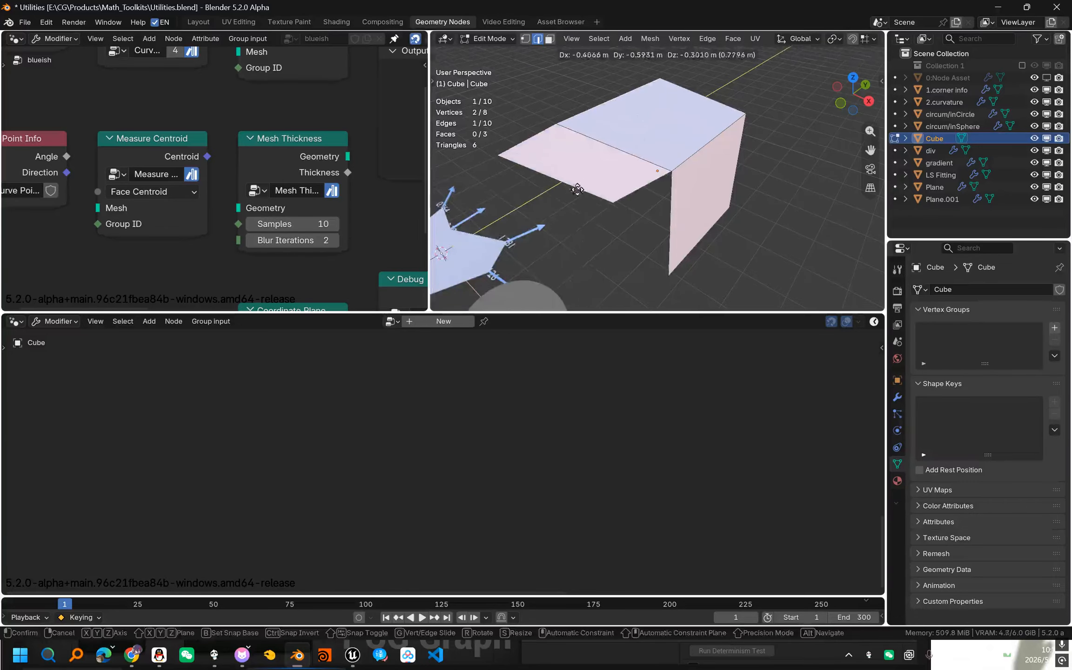
pyautogui.click(583, 198)
pyautogui.moveTo(625, 193); pyautogui.dragTo(545, 132, button='middle')
pyautogui.moveTo(673, 164); pyautogui.dragTo(626, 91, button='middle')
pyautogui.press('Tab')
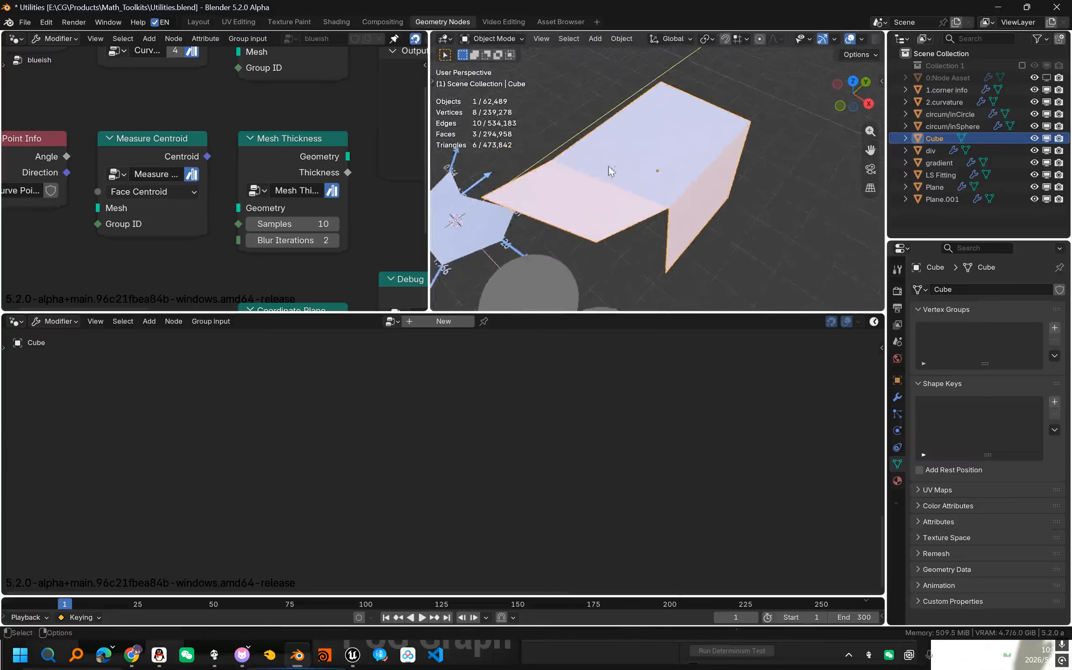
# Review the Measure Centroid node's Face Centroid mode against the open mesh and switch it to Volume Centroid.
pyautogui.moveTo(609, 166); pyautogui.dragTo(577, 168, button='middle')
pyautogui.click(161, 192)
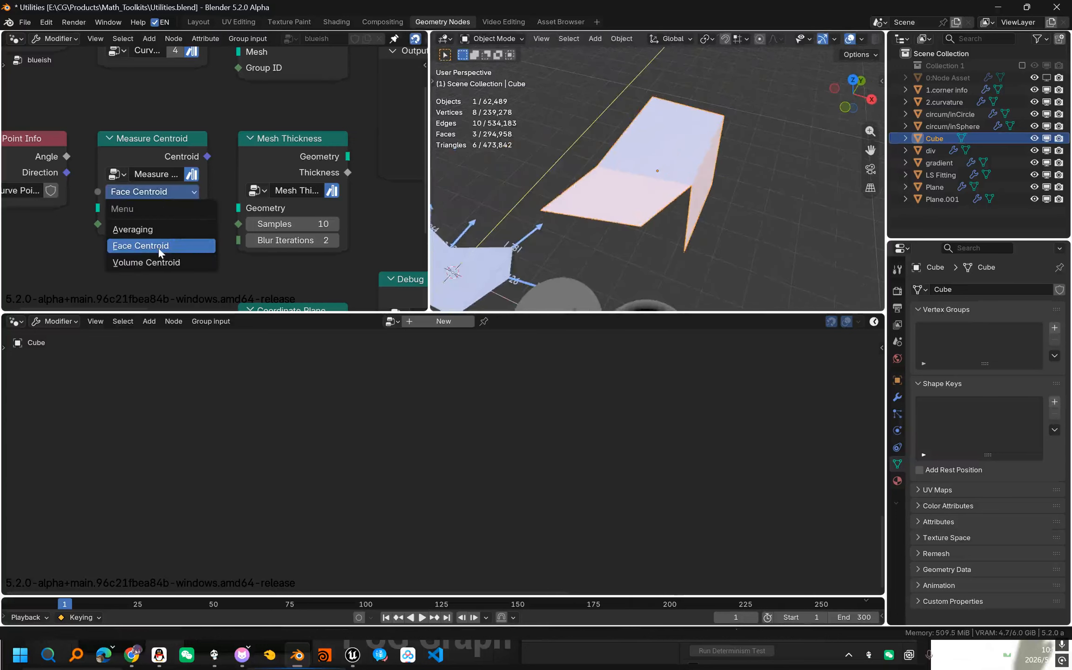
pyautogui.click(158, 248)
pyautogui.moveTo(162, 246); pyautogui.dragTo(224, 252, button='middle')
pyautogui.moveTo(658, 174); pyautogui.dragTo(623, 161, button='middle')
pyautogui.click(253, 199)
pyautogui.click(250, 269)
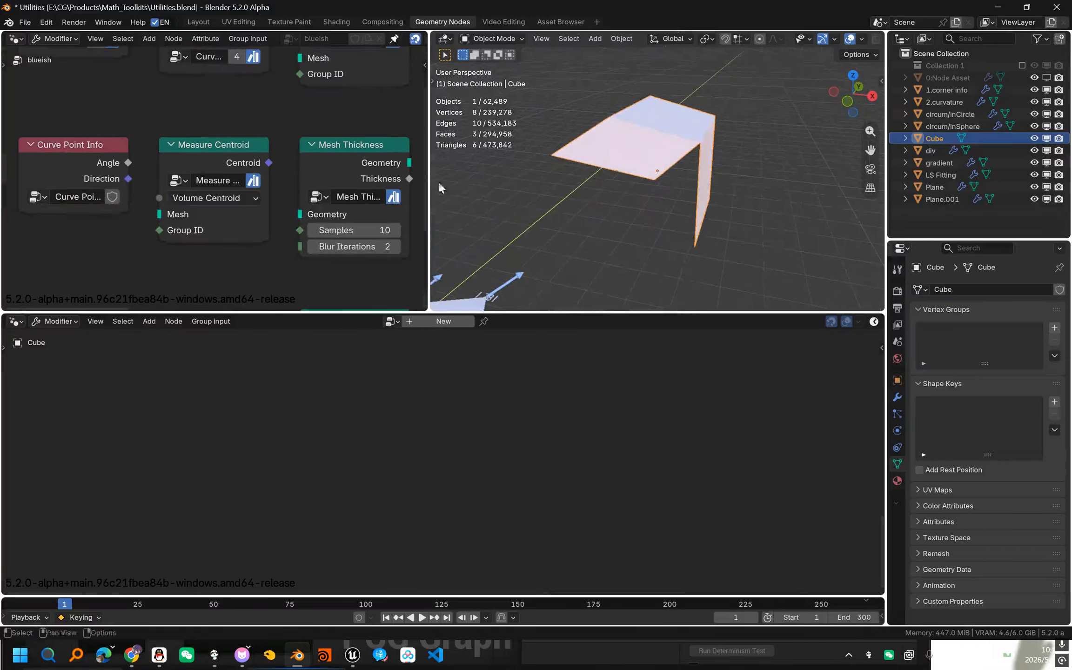
# Switch the Measure Centroid node to Face Centroid and back to Volume Centroid to compare the modes.
pyautogui.moveTo(438, 182); pyautogui.dragTo(461, 186, button='middle')
pyautogui.click(195, 197)
pyautogui.click(221, 252)
pyautogui.click(215, 199)
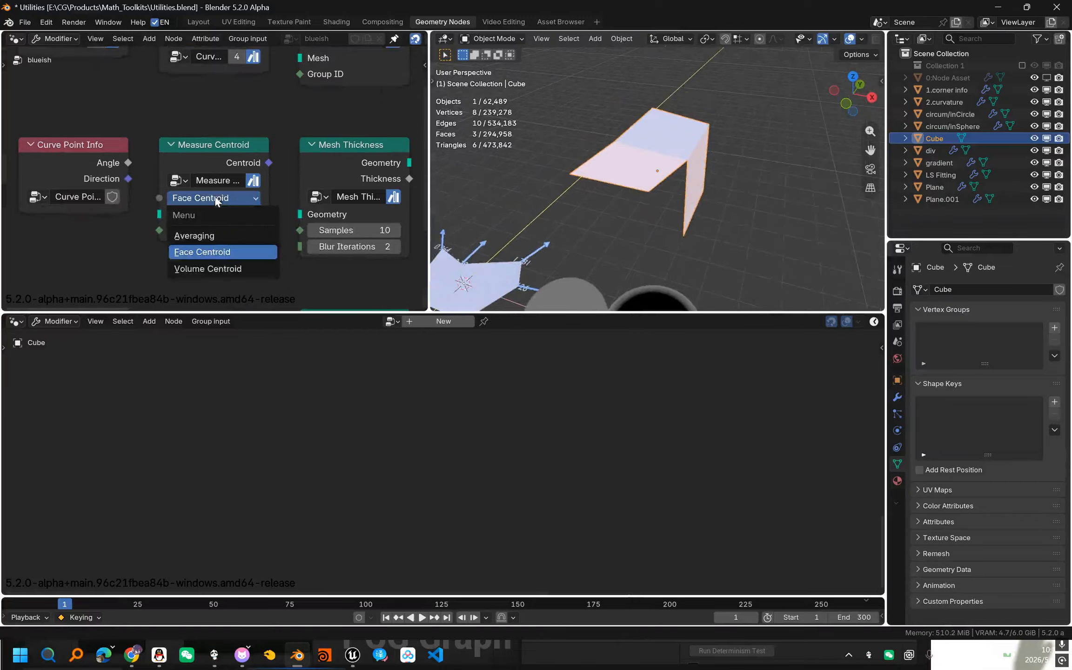
pyautogui.click(221, 272)
# Select the Measure Centroid node and examine its Group ID input.
pyautogui.moveTo(248, 188); pyautogui.dragTo(298, 194, button='middle')
pyautogui.scroll(-1, 298, 194)
pyautogui.moveTo(255, 268); pyautogui.dragTo(217, 135)
pyautogui.moveTo(216, 234); pyautogui.dragTo(217, 255)
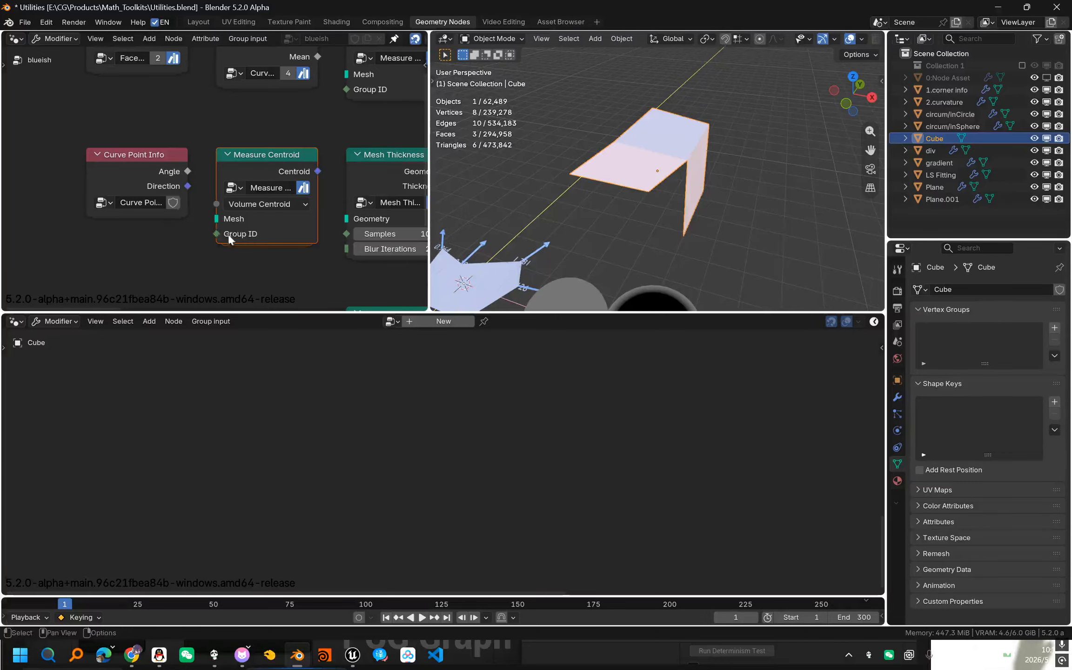
pyautogui.moveTo(228, 233); pyautogui.dragTo(185, 235, button='middle')
pyautogui.scroll(-2, 185, 235)
pyautogui.moveTo(231, 280); pyautogui.dragTo(223, 123)
pyautogui.moveTo(352, 188); pyautogui.dragTo(212, 210, button='middle')
pyautogui.scroll(-2, 208, 186)
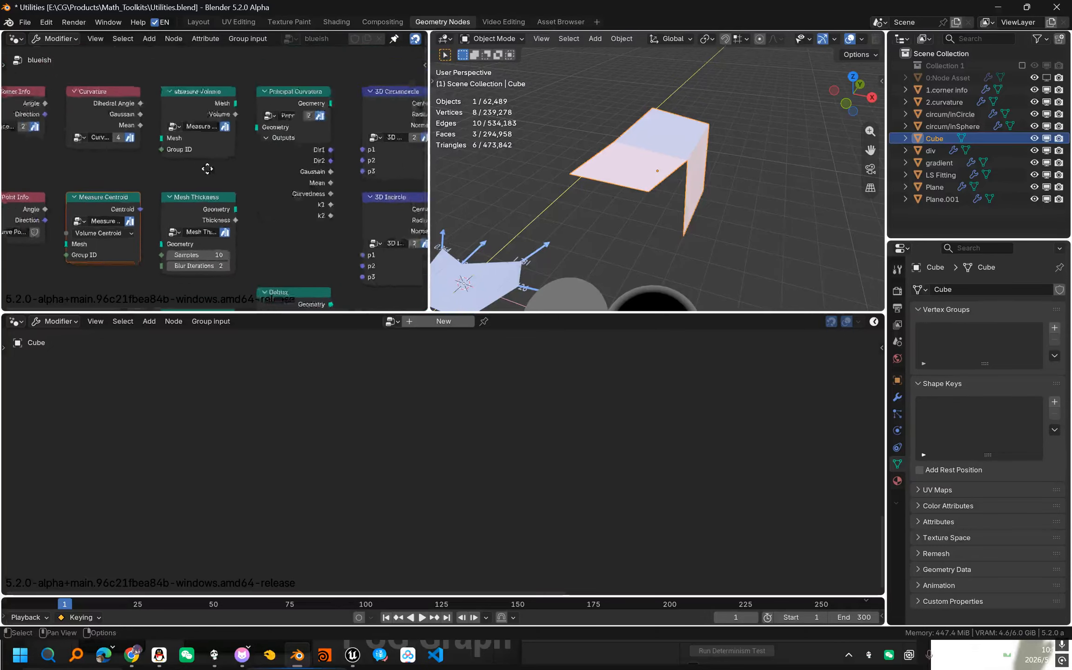
# Select the Measure Volume node and examine its Mesh and Group ID inputs.
pyautogui.moveTo(207, 168); pyautogui.dragTo(211, 183, button='middle')
pyautogui.scroll(4, 211, 184)
pyautogui.moveTo(212, 209); pyautogui.dragTo(166, 96)
pyautogui.press('g')
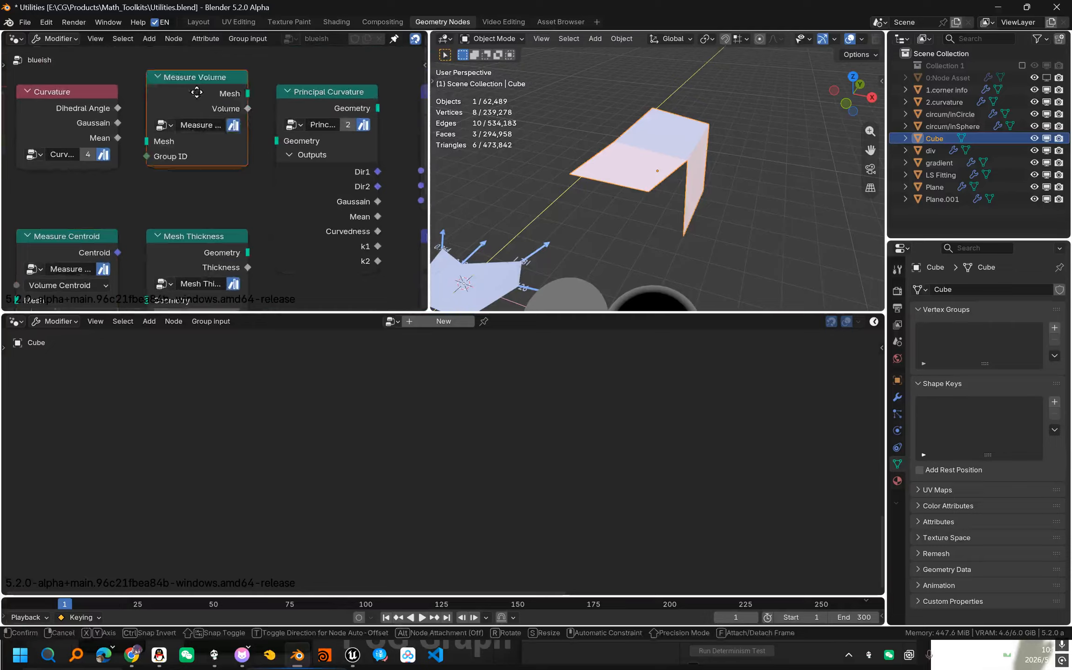
pyautogui.click(193, 107)
pyautogui.moveTo(182, 167); pyautogui.dragTo(204, 140, button='middle')
pyautogui.scroll(-1, 204, 139)
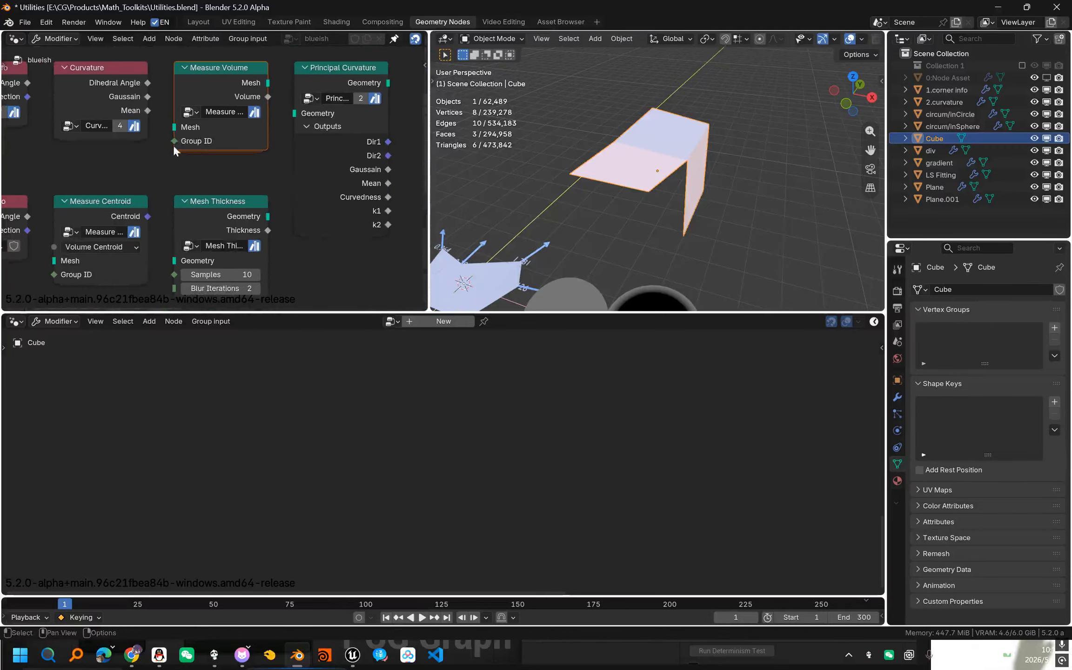
pyautogui.moveTo(159, 156); pyautogui.dragTo(161, 156)
pyautogui.moveTo(213, 157); pyautogui.dragTo(192, 170, button='middle')
# Select the Mesh Thickness node and examine its Samples and Blur Iterations settings.
pyautogui.moveTo(223, 183); pyautogui.dragTo(175, 81)
pyautogui.moveTo(221, 181); pyautogui.dragTo(221, 133, button='middle')
pyautogui.scroll(1, 221, 133)
pyautogui.moveTo(162, 130); pyautogui.dragTo(194, 218)
pyautogui.click(190, 178)
pyautogui.scroll(-4, 626, 258)
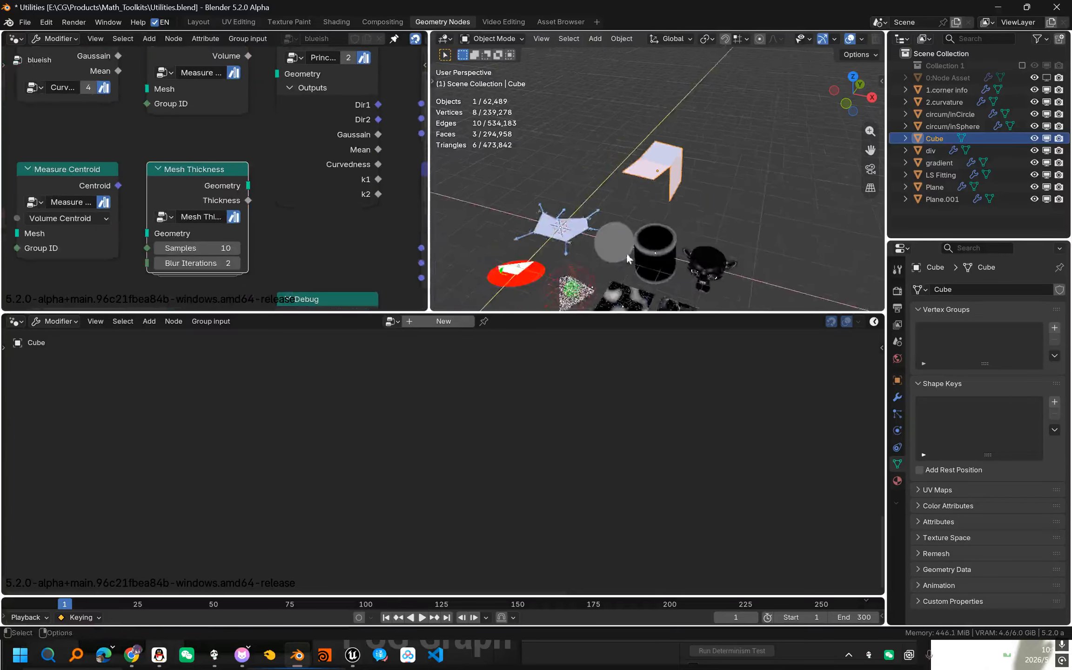
# Select the Cube object and create a new geometry node tree on it.
pyautogui.keyDown('shift'); pyautogui.moveTo(627, 258); pyautogui.dragTo(662, 184, button='middle'); pyautogui.keyUp('shift')
pyautogui.moveTo(710, 275); pyautogui.dragTo(707, 289, button='middle')
pyautogui.scroll(1, 698, 280)
pyautogui.moveTo(511, 189); pyautogui.dragTo(602, 172, button='middle')
pyautogui.click(601, 171)
pyautogui.hotkey('shift', 'a')
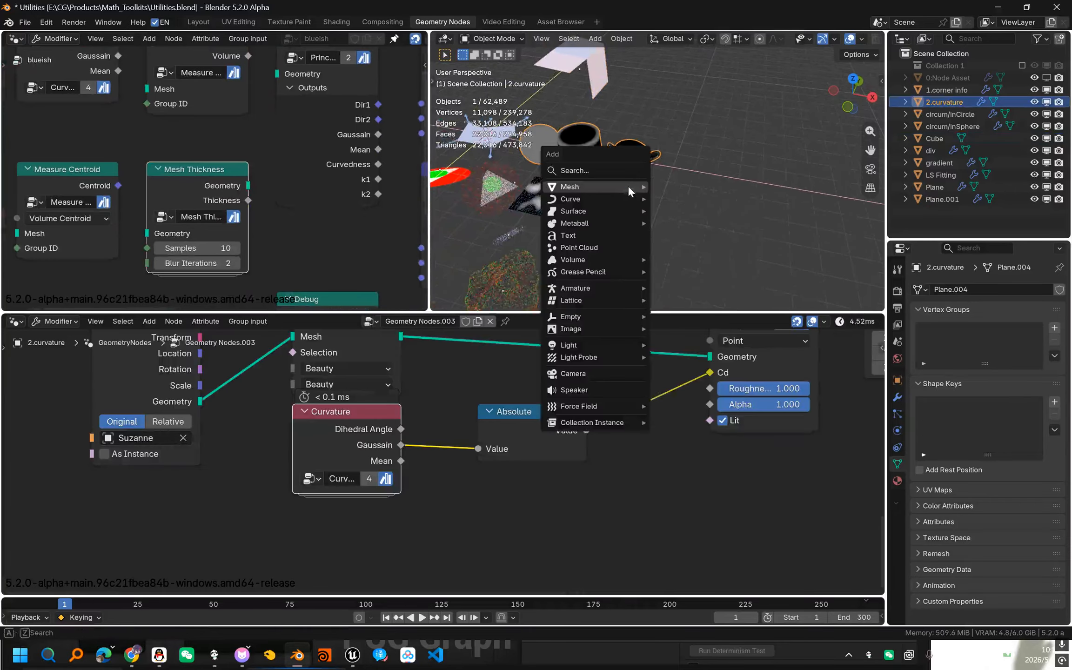
pyautogui.click(593, 72)
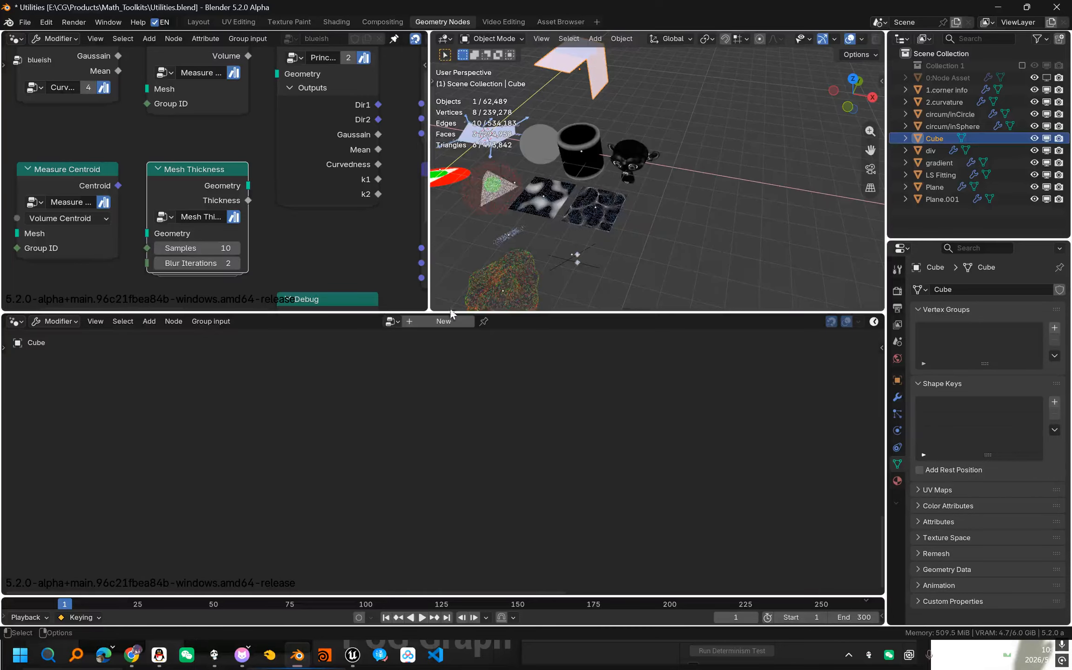
pyautogui.click(442, 321)
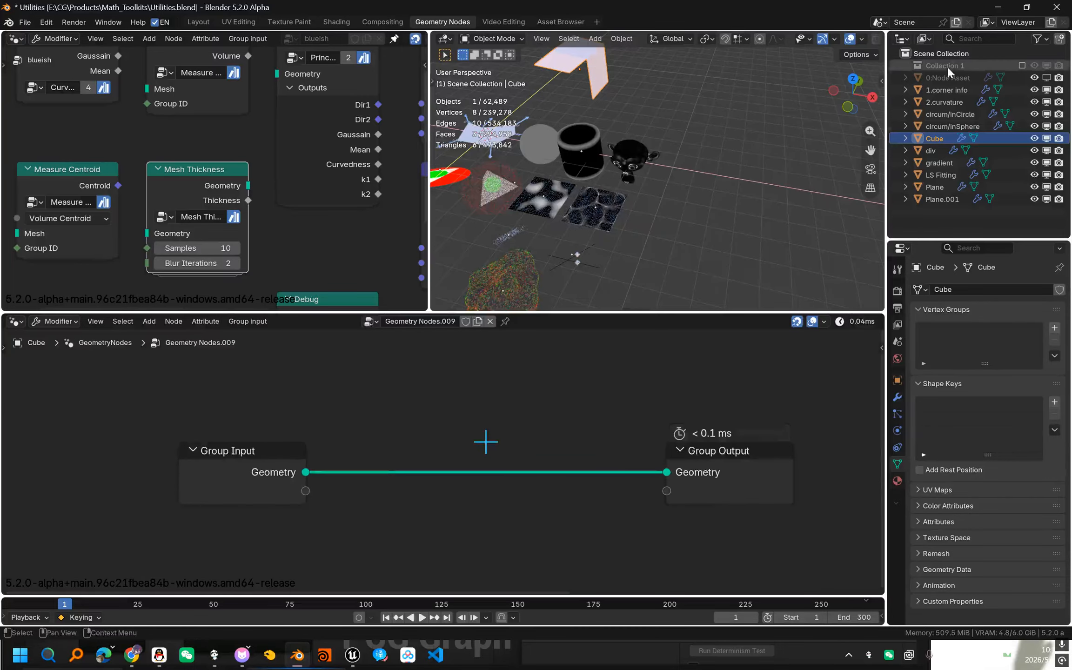
# Bring Collection 1 into the Cube's tree as Collection Info and pass it through a Realize Instances node to the output.
pyautogui.moveTo(947, 66); pyautogui.dragTo(408, 471)
pyautogui.write('realize')
pyautogui.press('Return')
pyautogui.scroll(3, 604, 130)
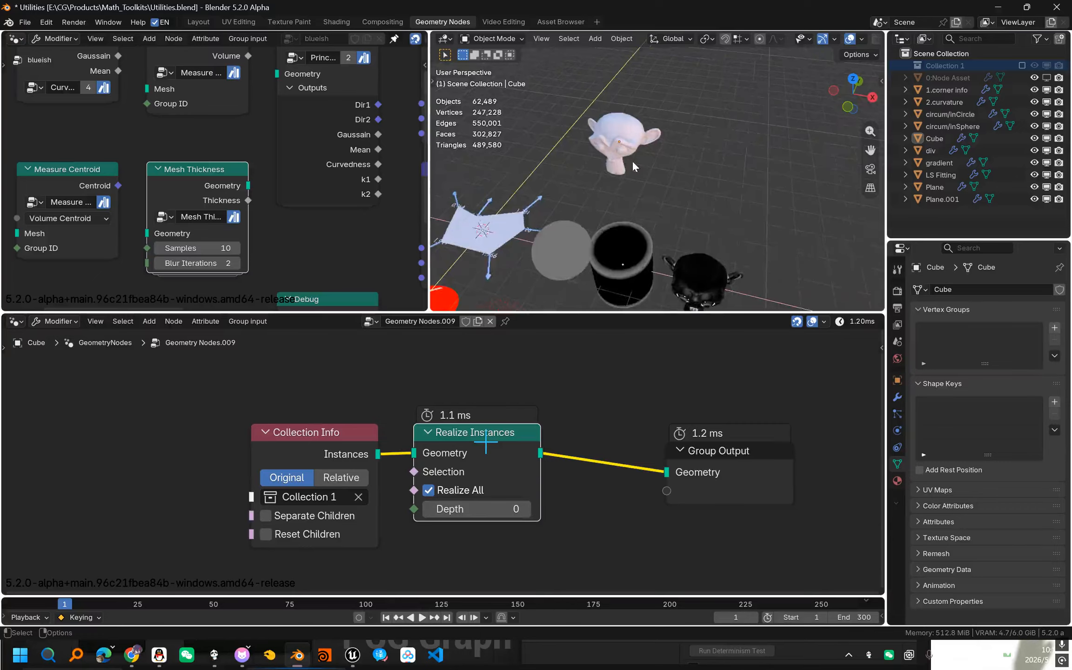
# Frame the Cube object and paste the Mesh Thickness node between Realize Instances and Group Output.
pyautogui.click(626, 153)
pyautogui.press('KP_Decimal')
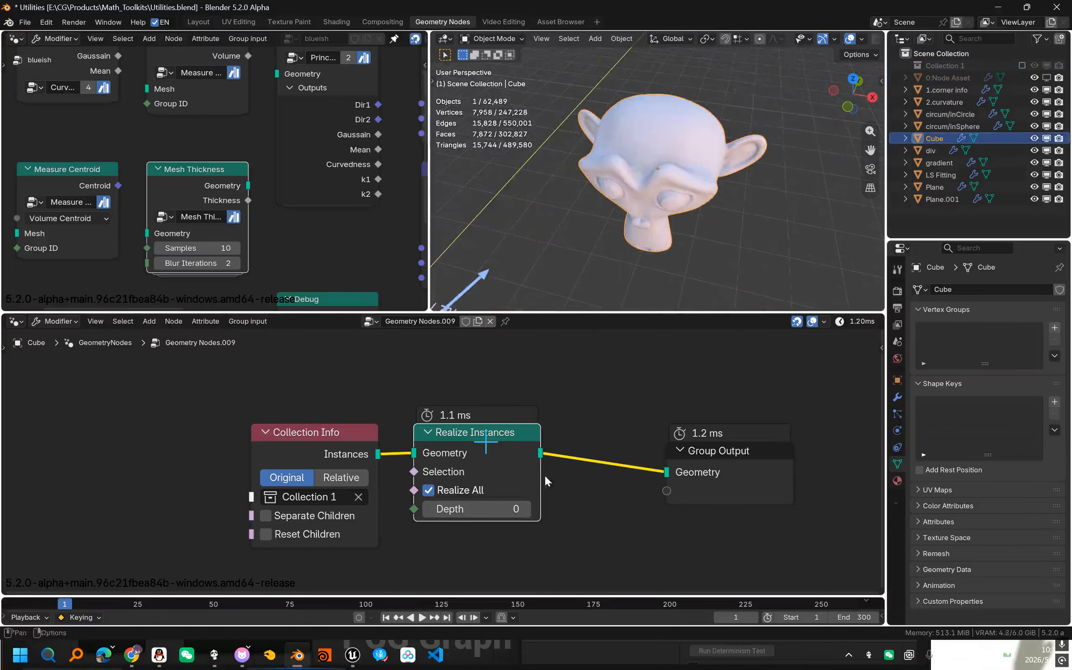
pyautogui.hotkey('ctrl', 'v')
pyautogui.moveTo(575, 461); pyautogui.dragTo(444, 434)
# Add a Cd node after Mesh Thickness and connect the Thickness output to its Cd input.
pyautogui.hotkey('shift', 'a')
pyautogui.write('cd')
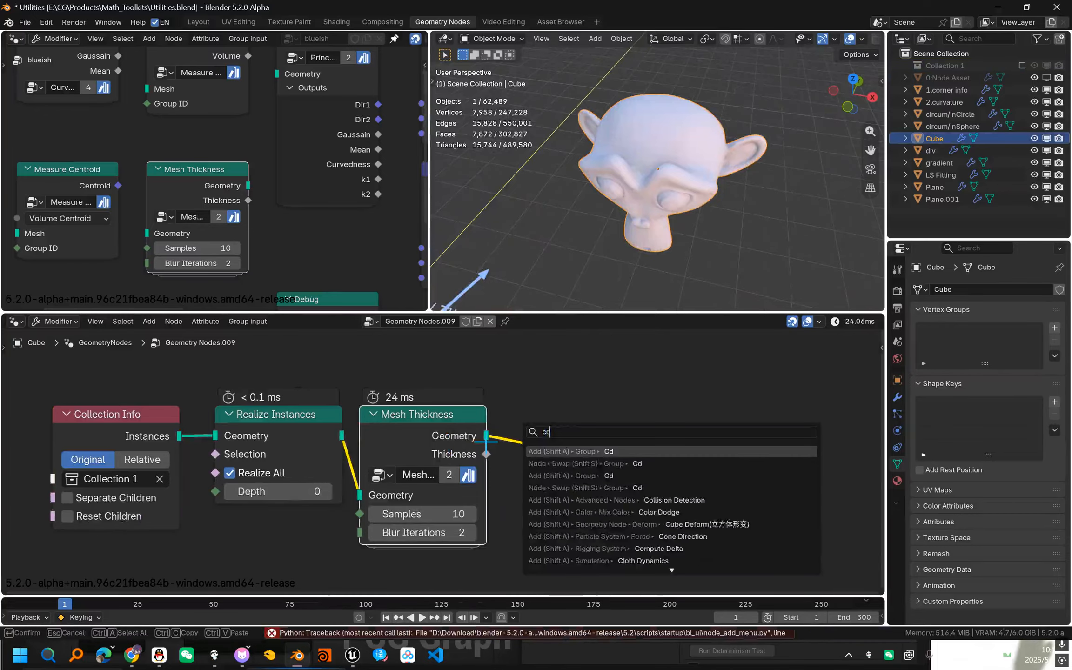
pyautogui.press('Return')
pyautogui.click(491, 461)
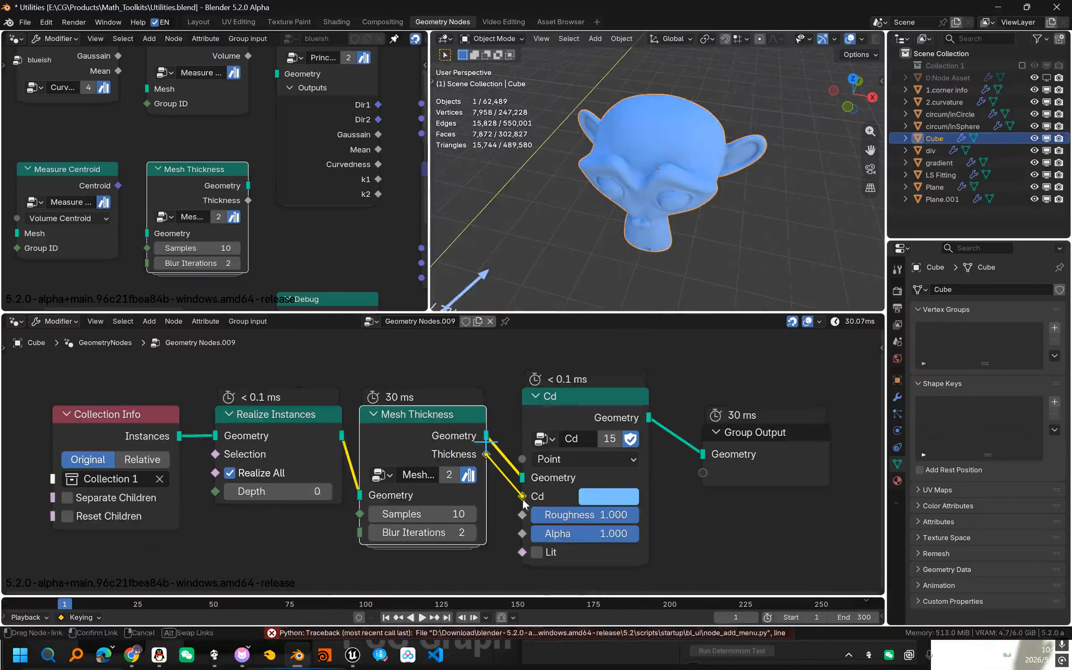
pyautogui.moveTo(524, 504); pyautogui.dragTo(522, 497)
# Maximize the 3D viewport and examine the thickness shading on the monkey head from several angles.
pyautogui.moveTo(634, 204); pyautogui.dragTo(680, 174, button='middle')
pyautogui.hotkey('ctrl', 'space')
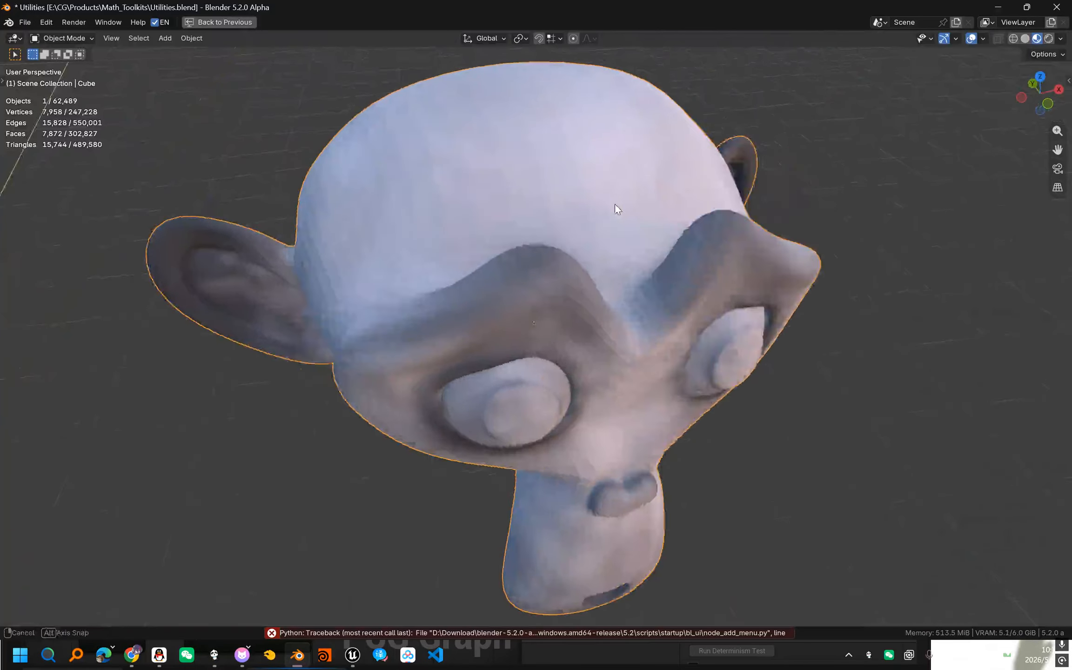
pyautogui.moveTo(615, 203); pyautogui.dragTo(445, 256, button='middle')
pyautogui.scroll(3, 444, 257)
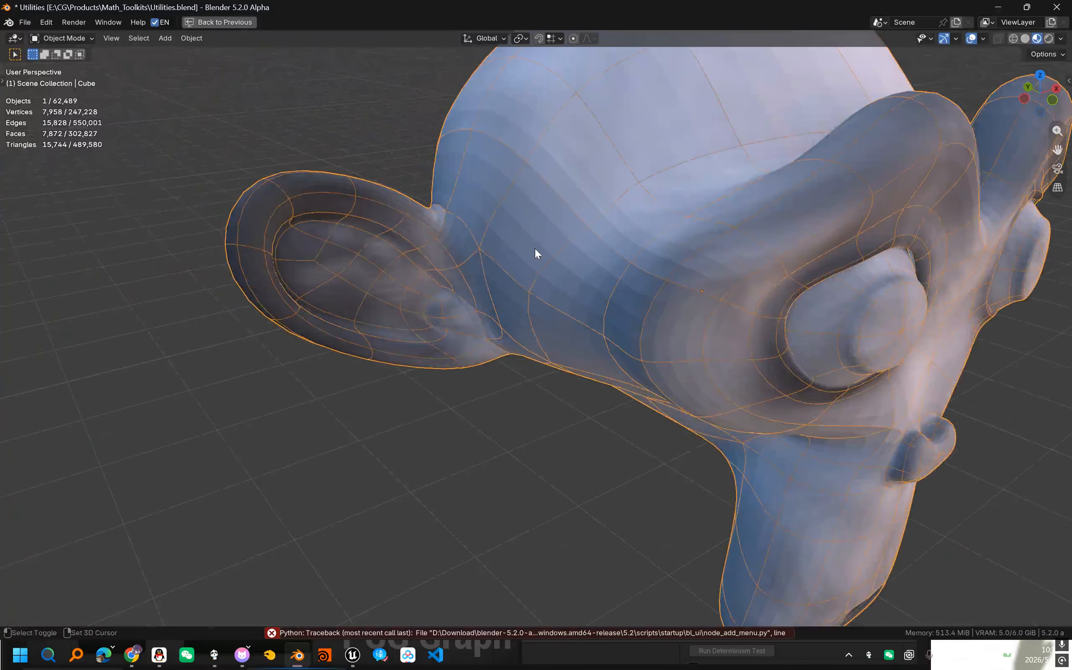
pyautogui.moveTo(534, 247); pyautogui.dragTo(599, 275, button='middle')
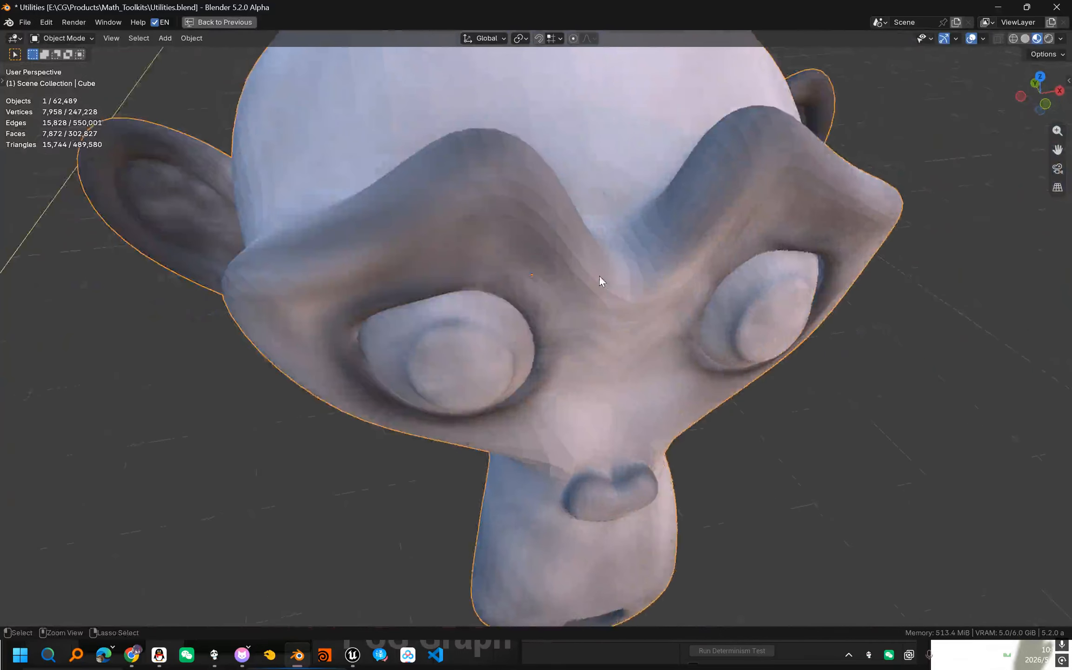
# Set the Mesh Thickness node's Blur Iterations to 4 and inspect the shading in the maximized viewport.
pyautogui.hotkey('ctrl', 'space')
pyautogui.scroll(2, 456, 502)
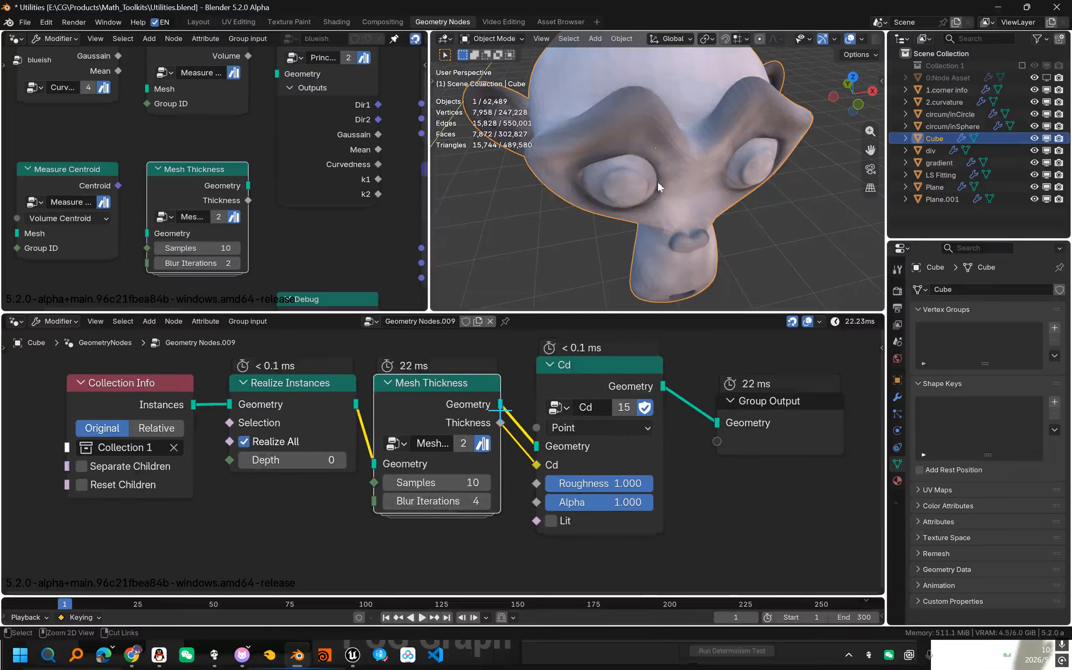
pyautogui.hotkey('ctrl', 'space')
pyautogui.moveTo(578, 206); pyautogui.dragTo(555, 228, button='middle')
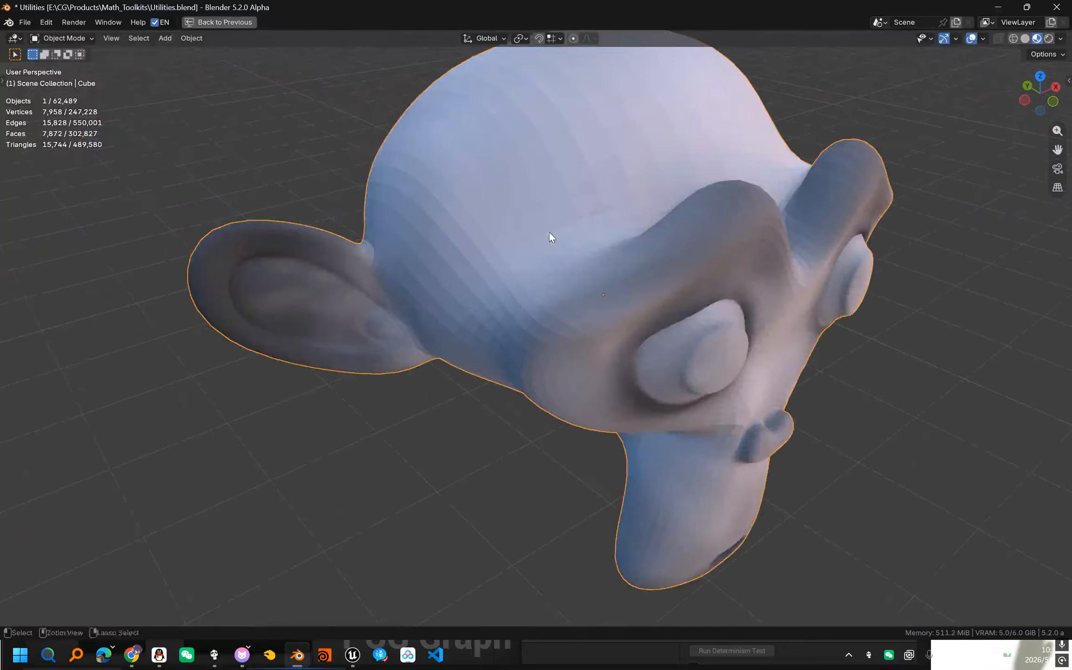
pyautogui.hotkey('ctrl', 'space')
# Insert a Set Shade Smooth node between Realize Instances and Mesh Thickness, and inspect the shading.
pyautogui.moveTo(414, 433); pyautogui.dragTo(571, 465, button='middle')
pyautogui.moveTo(466, 517); pyautogui.dragTo(307, 435)
pyautogui.moveTo(395, 433); pyautogui.dragTo(208, 416)
pyautogui.moveTo(281, 412); pyautogui.dragTo(305, 428)
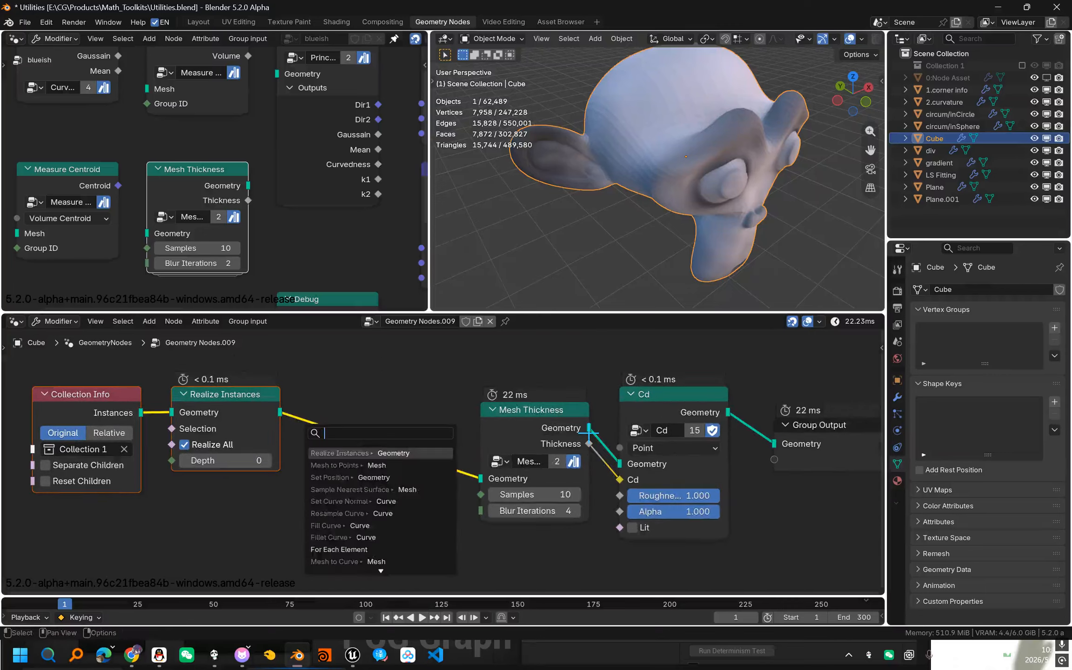
pyautogui.press('Return')
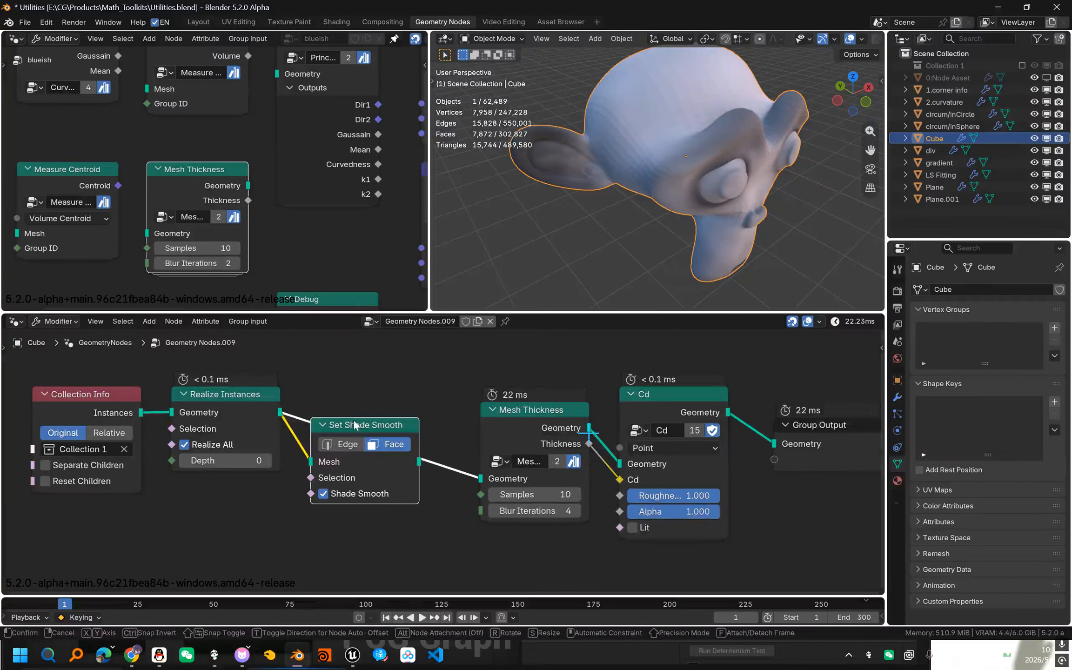
pyautogui.moveTo(700, 167); pyautogui.dragTo(504, 267, button='middle')
pyautogui.hotkey('ctrl', 'space')
pyautogui.moveTo(820, 309); pyautogui.dragTo(611, 256, button='middle')
pyautogui.hotkey('ctrl', 'space')
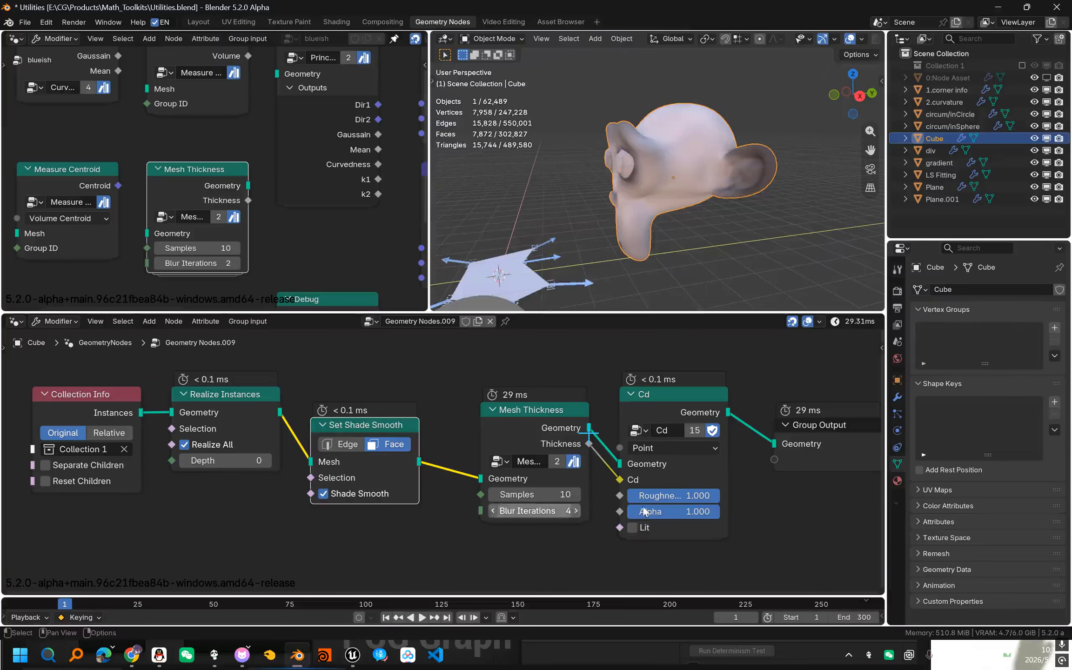
# Enable Lit on the Cd node and set the Mesh Thickness node's Samples to 32.
pyautogui.moveTo(662, 221)
pyautogui.mouseDown(button='middle')
pyautogui.moveTo(750, 215)
pyautogui.moveTo(712, 168)
pyautogui.moveTo(629, 183)
pyautogui.moveTo(662, 180)
pyautogui.moveTo(651, 209)
pyautogui.mouseUp(button='middle')
pyautogui.scroll(4, 629, 183)
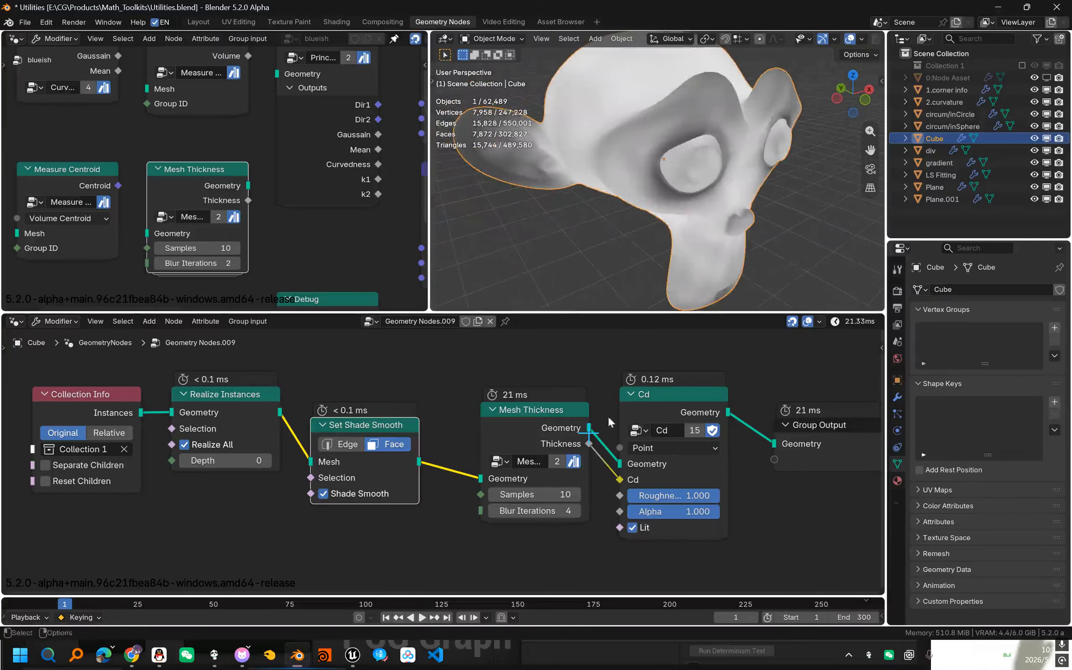
pyautogui.write('32')
pyautogui.press('Return')
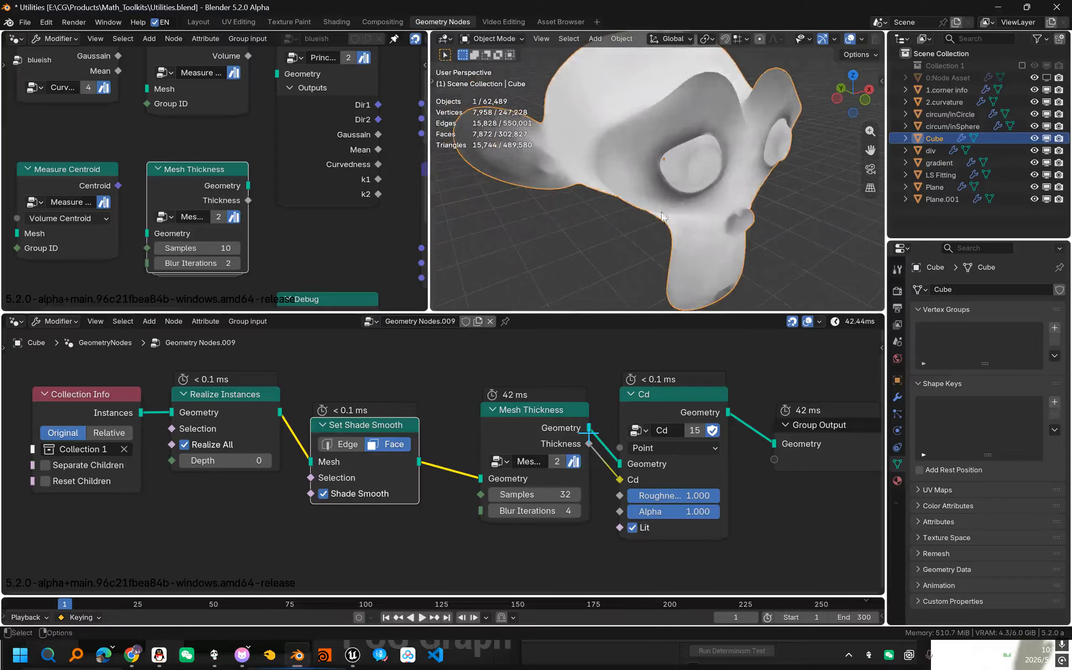
pyautogui.hotkey('ctrl', 'space')
pyautogui.moveTo(664, 212); pyautogui.dragTo(559, 246, button='middle')
pyautogui.hotkey('ctrl', 'space')
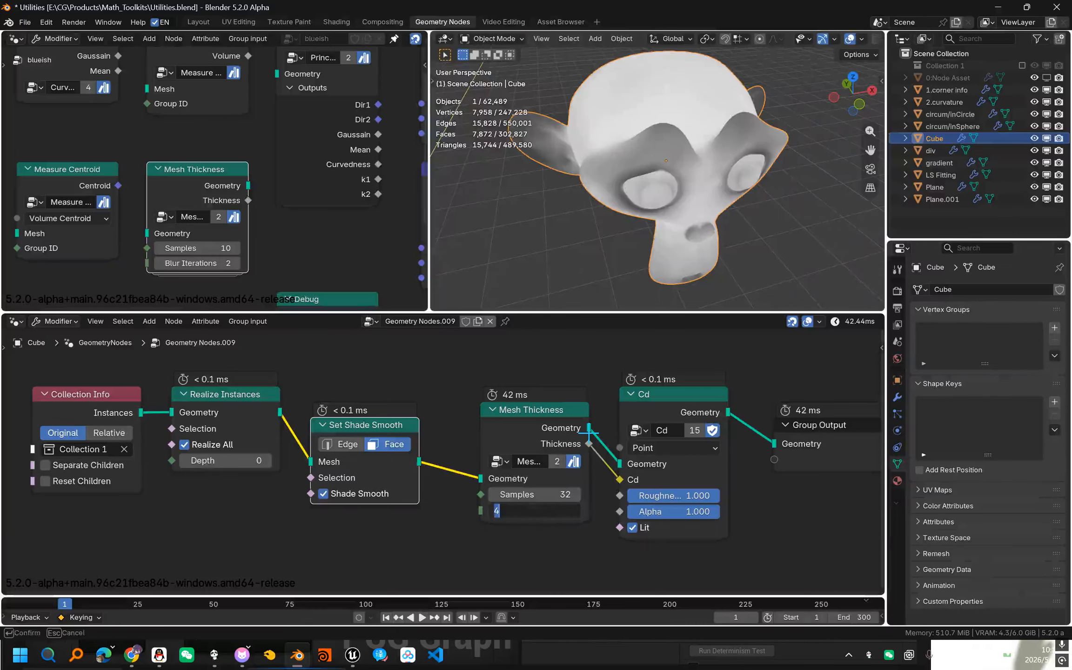
# Set Mesh Thickness to 128 Samples and 2 Blur Iterations, and inspect the monkey head.
pyautogui.moveTo(658, 213); pyautogui.dragTo(673, 206, button='middle')
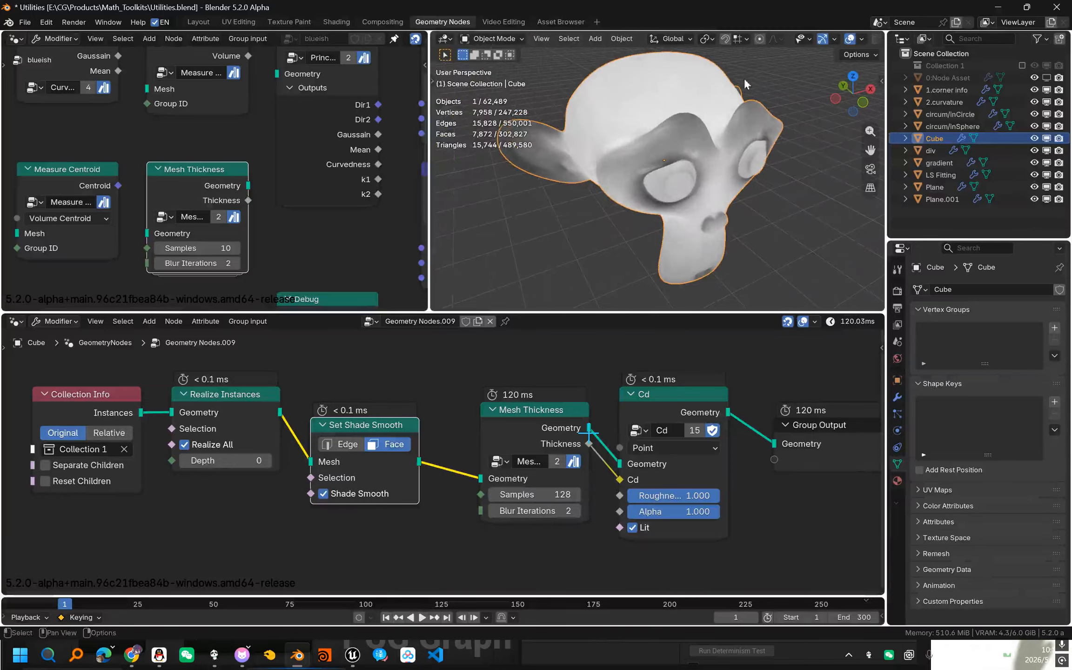
pyautogui.hotkey('ctrl', 'space')
pyautogui.moveTo(612, 256); pyautogui.dragTo(584, 365, button='middle')
pyautogui.hotkey('ctrl', 'space')
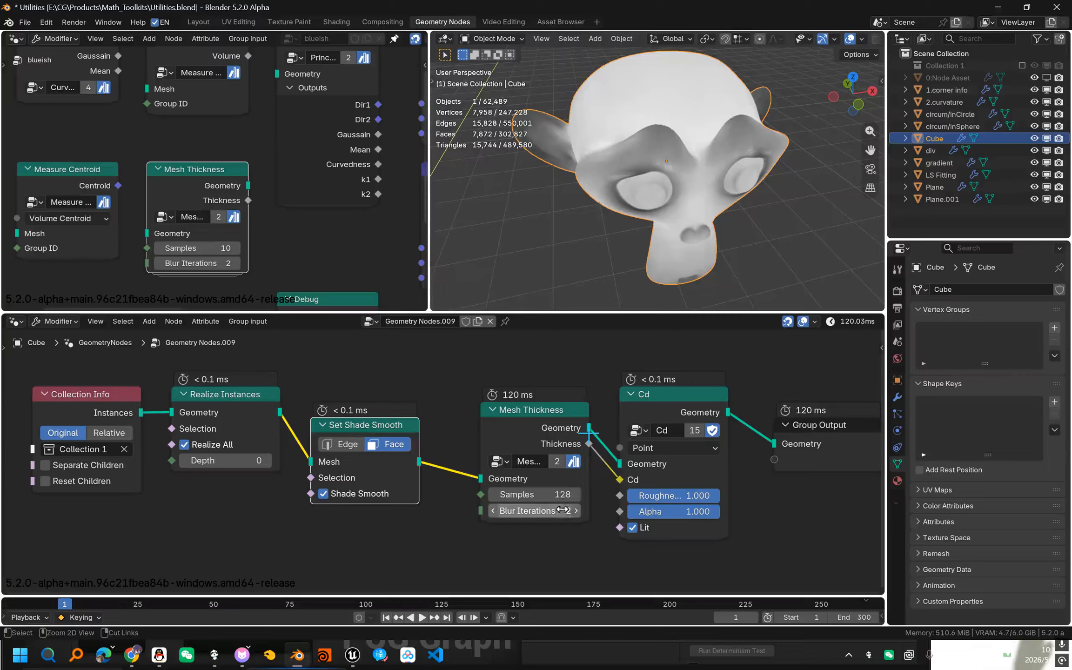
# Set the Mesh Thickness node's Blur Iterations back to 4 and inspect the head in the maximized viewport.
pyautogui.hotkey('ctrl', 'space')
pyautogui.moveTo(709, 185); pyautogui.dragTo(581, 223, button='middle')
pyautogui.hotkey('ctrl', 'space')
# Copy the Coordinate Plane node from the pinned tree into the Cube's tree and link it to Group Output.
pyautogui.scroll(-4, 279, 191)
pyautogui.moveTo(321, 191); pyautogui.dragTo(251, 143, button='middle')
pyautogui.scroll(-2, 256, 207)
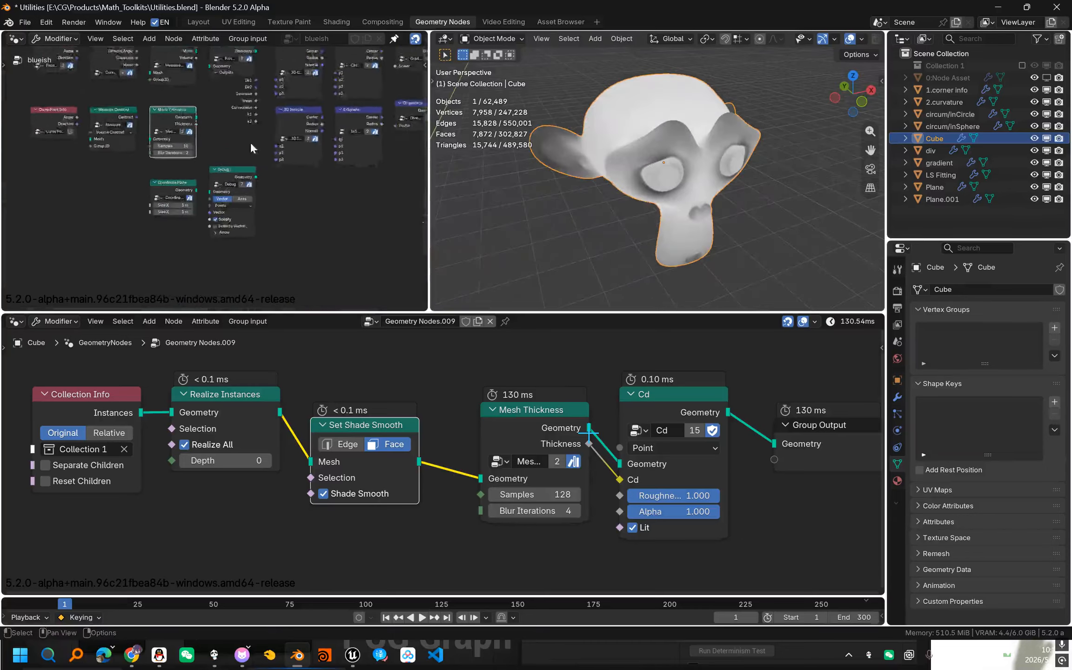
pyautogui.scroll(5, 254, 133)
pyautogui.moveTo(221, 184); pyautogui.dragTo(259, 192, button='middle')
pyautogui.hotkey('ctrl', 'c')
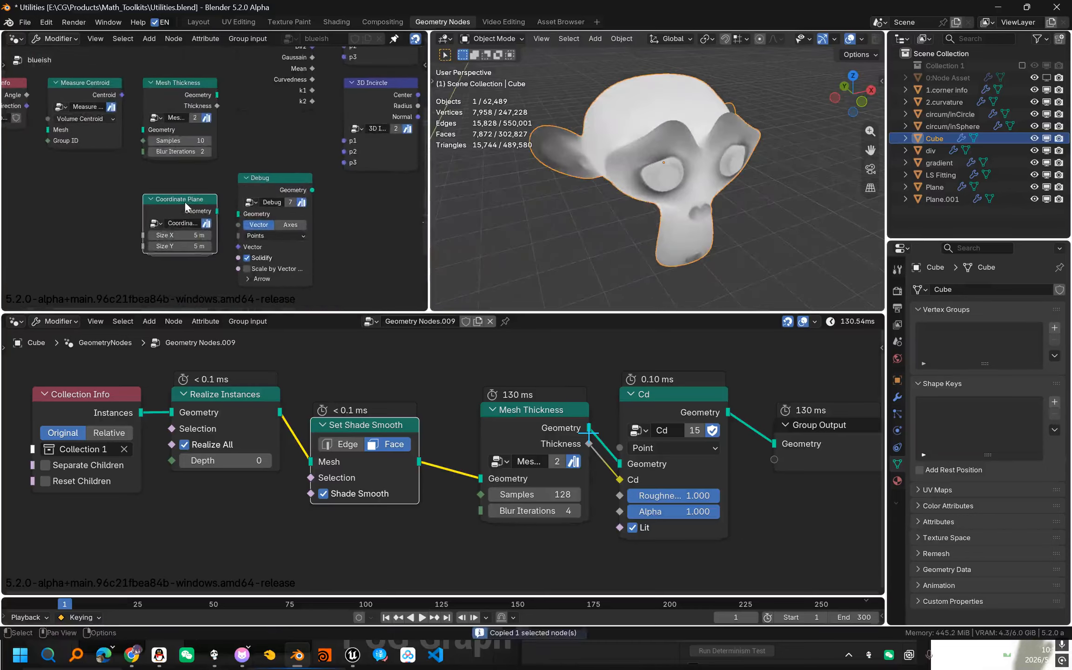
pyautogui.scroll(-2, 468, 458)
pyautogui.moveTo(562, 548); pyautogui.dragTo(468, 458, button='middle')
pyautogui.hotkey('ctrl', 'v')
pyautogui.moveTo(432, 479); pyautogui.dragTo(432, 470)
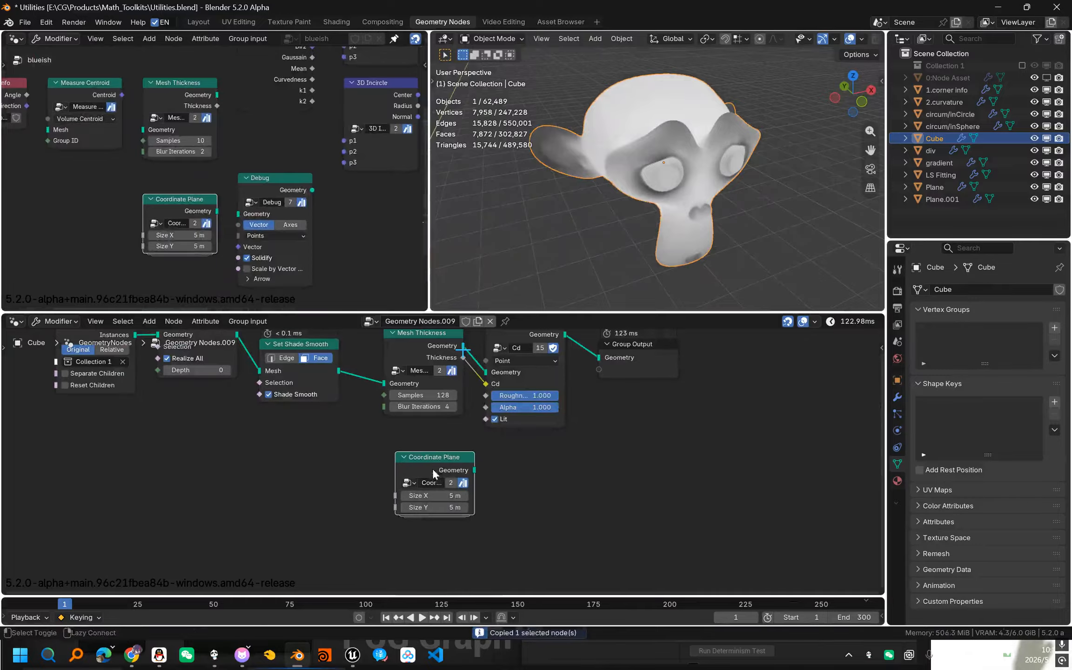
pyautogui.keyDown('alt'); pyautogui.keyDown('shift'); pyautogui.click(433, 470); pyautogui.keyUp('shift'); pyautogui.keyUp('alt')
# Examine the coordinate plane's numbered axes, tick marks and grid lines in the maximized viewport.
pyautogui.moveTo(662, 179); pyautogui.dragTo(630, 196, button='middle')
pyautogui.scroll(-3, 632, 172)
pyautogui.moveTo(607, 150); pyautogui.dragTo(613, 166, button='middle')
pyautogui.scroll(-1, 630, 174)
pyautogui.scroll(3, 651, 165)
pyautogui.hotkey('ctrl', 'space')
pyautogui.moveTo(652, 205); pyautogui.dragTo(615, 227, button='middle')
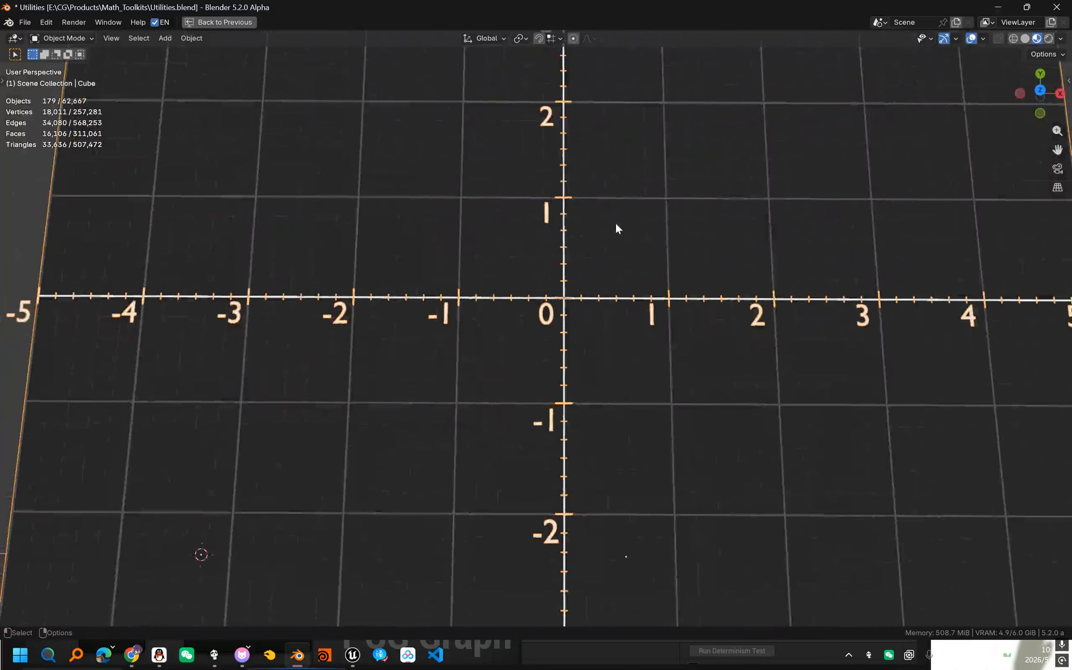
pyautogui.scroll(-3, 615, 227)
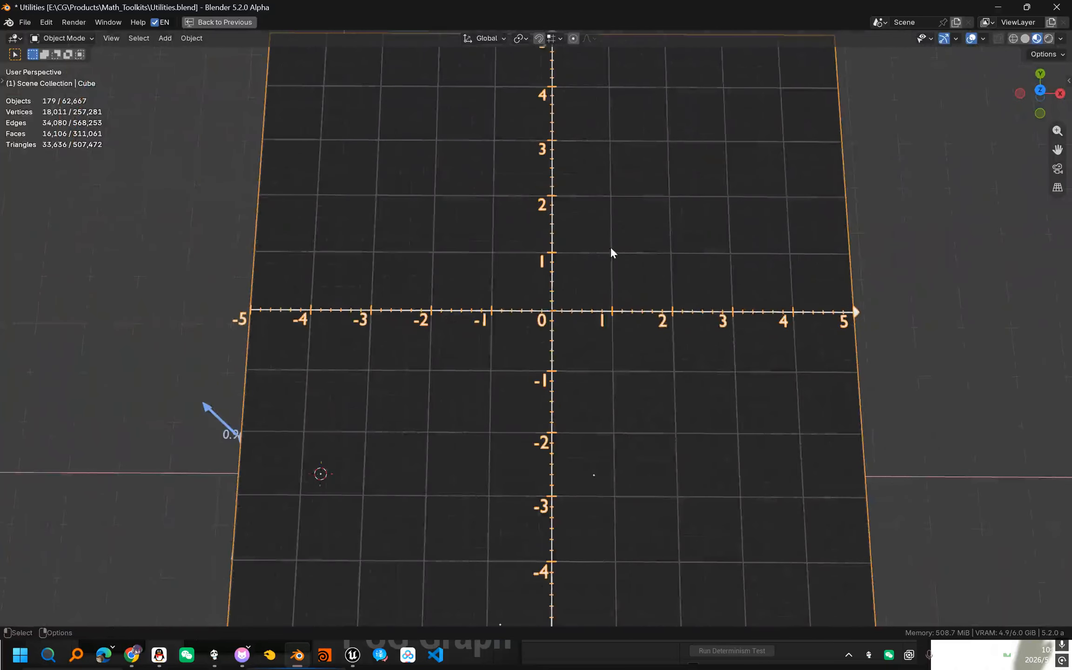
pyautogui.scroll(-3, 609, 249)
pyautogui.scroll(3, 578, 281)
pyautogui.moveTo(133, 224); pyautogui.dragTo(814, 205)
pyautogui.keyDown('shift'); pyautogui.moveTo(752, 228); pyautogui.dragTo(708, 243, button='middle'); pyautogui.keyUp('shift')
pyautogui.scroll(3, 747, 280)
pyautogui.hotkey('ctrl', 'space')
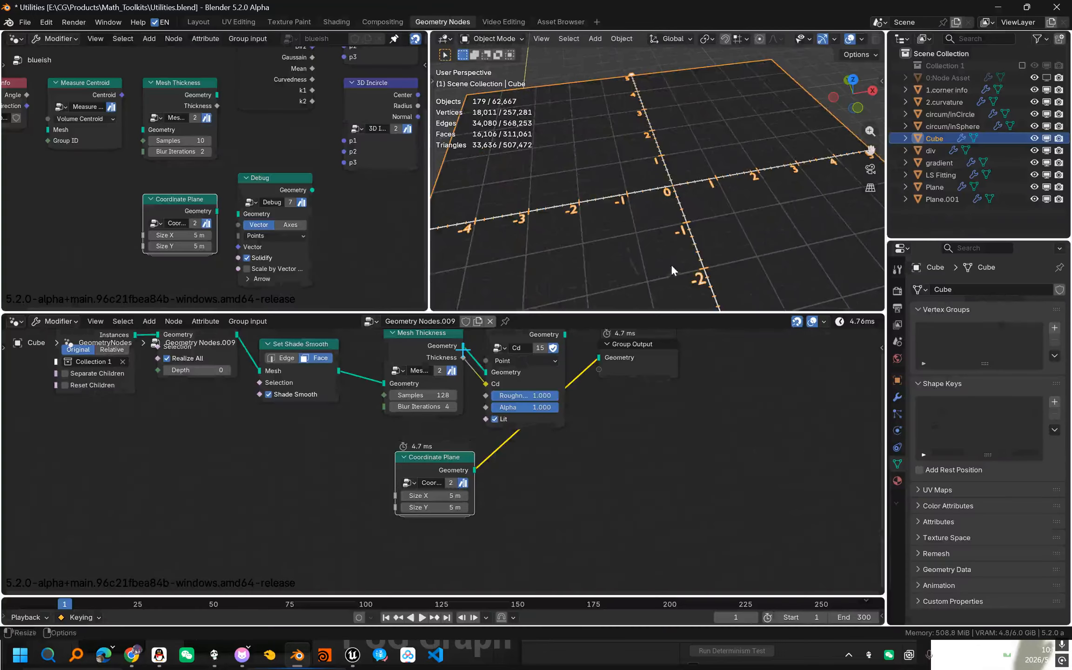
# Delete the Coordinate Plane node from the Cube's tree and select the Debug node in the pinned tree.
pyautogui.press('x')
pyautogui.moveTo(312, 196); pyautogui.dragTo(295, 219, button='middle')
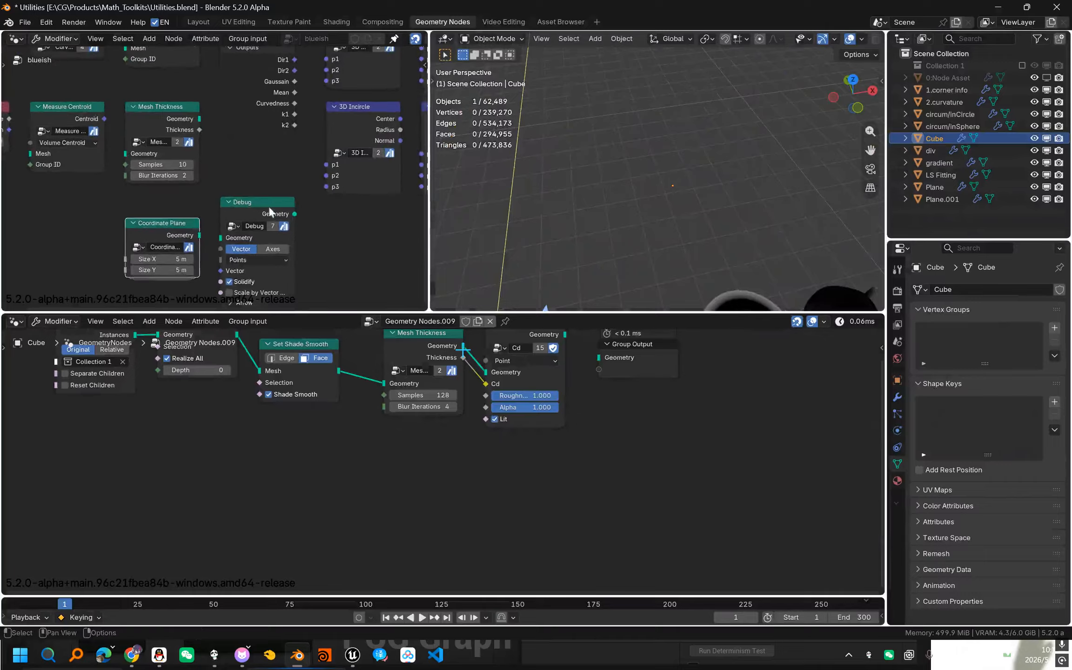
pyautogui.moveTo(257, 204)
pyautogui.mouseDown()
pyautogui.moveTo(267, 231)
pyautogui.moveTo(267, 221)
pyautogui.mouseUp()
pyautogui.scroll(2, 264, 220)
pyautogui.scroll(-1, 282, 195)
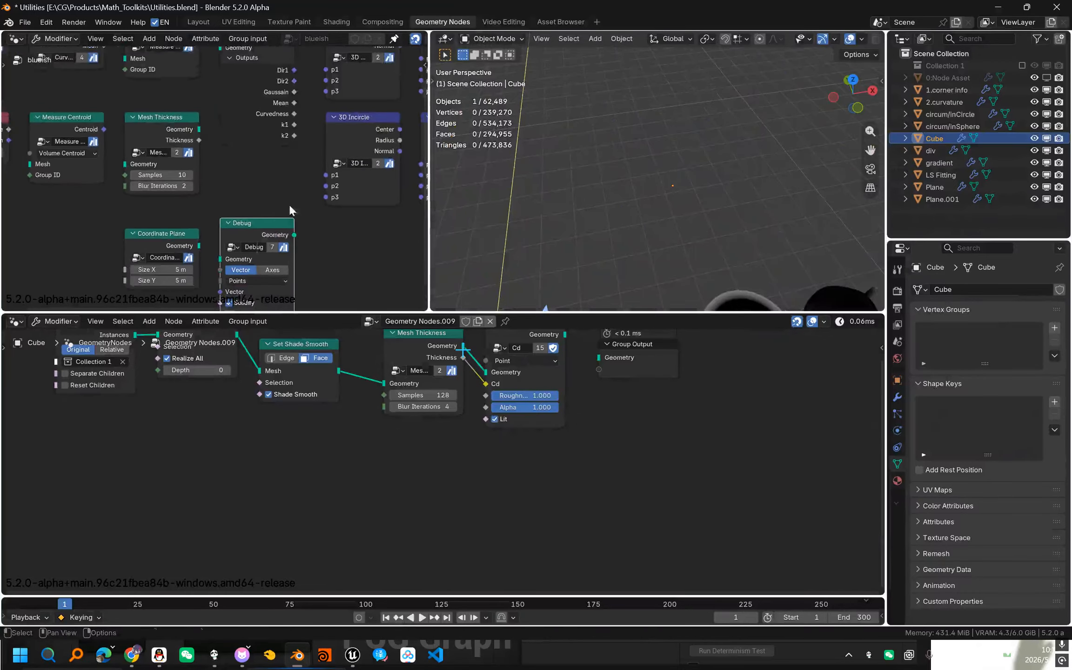
# Survey the remaining utility nodes in the pinned tree, including the circle, sphere, Gradient and Divergence groups.
pyautogui.moveTo(372, 98); pyautogui.dragTo(252, 219, button='middle')
pyautogui.scroll(-3, 261, 181)
pyautogui.moveTo(344, 210); pyautogui.dragTo(254, 163, button='middle')
pyautogui.scroll(-2, 254, 164)
pyautogui.moveTo(145, 82); pyautogui.dragTo(416, 264)
pyautogui.scroll(2, 375, 194)
pyautogui.moveTo(370, 183)
pyautogui.mouseDown()
pyautogui.moveTo(376, 189)
pyautogui.moveTo(369, 182)
pyautogui.mouseUp()
pyautogui.moveTo(233, 181); pyautogui.dragTo(254, 201, button='middle')
pyautogui.scroll(4, 265, 213)
pyautogui.click(264, 212)
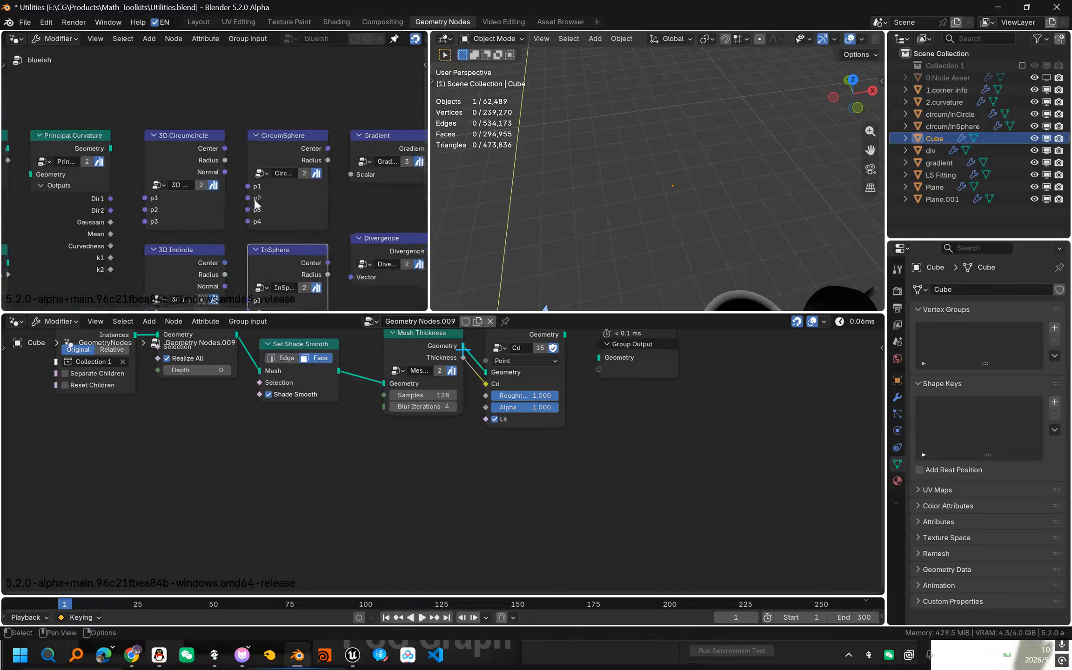
# Select the 3D Circumcircle and 3D Incircle nodes in turn and examine their point inputs and outputs.
pyautogui.scroll(1, 201, 169)
pyautogui.moveTo(186, 148)
pyautogui.mouseDown()
pyautogui.moveTo(185, 135)
pyautogui.moveTo(187, 148)
pyautogui.mouseUp()
pyautogui.moveTo(224, 173); pyautogui.dragTo(229, 146, button='middle')
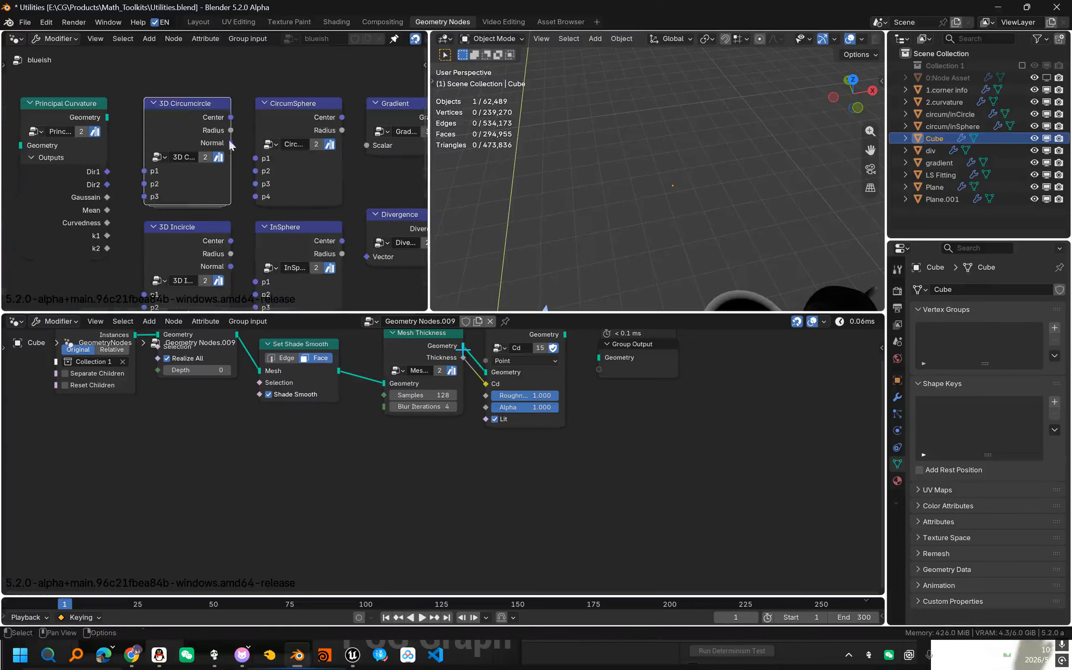
pyautogui.moveTo(162, 82); pyautogui.dragTo(207, 284)
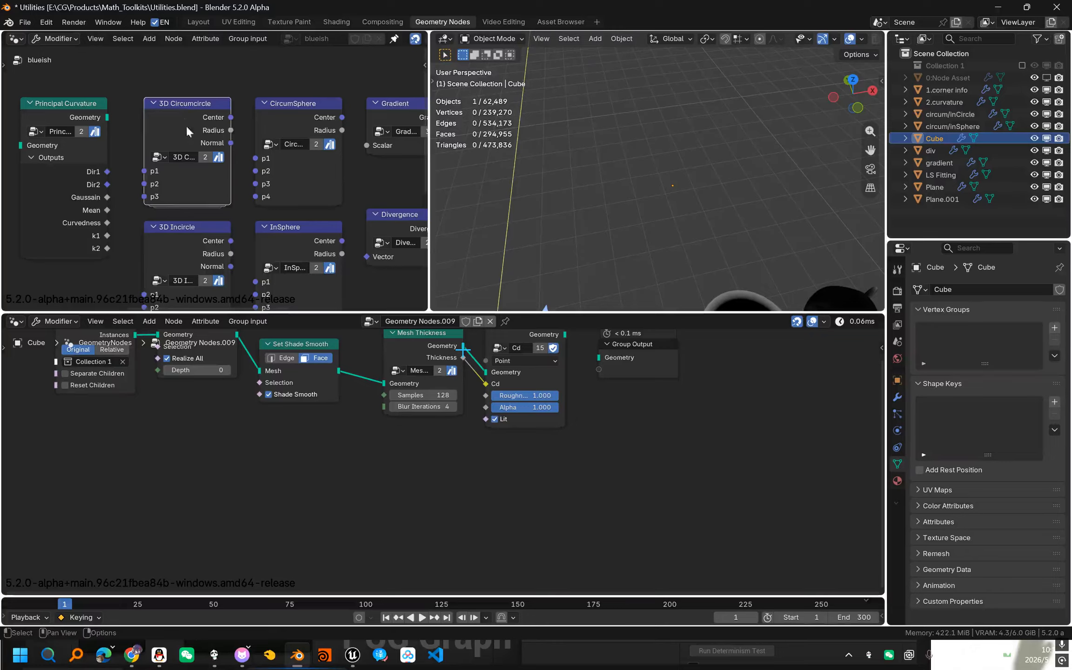
pyautogui.moveTo(188, 236); pyautogui.dragTo(196, 237)
pyautogui.moveTo(196, 236); pyautogui.dragTo(194, 219, button='middle')
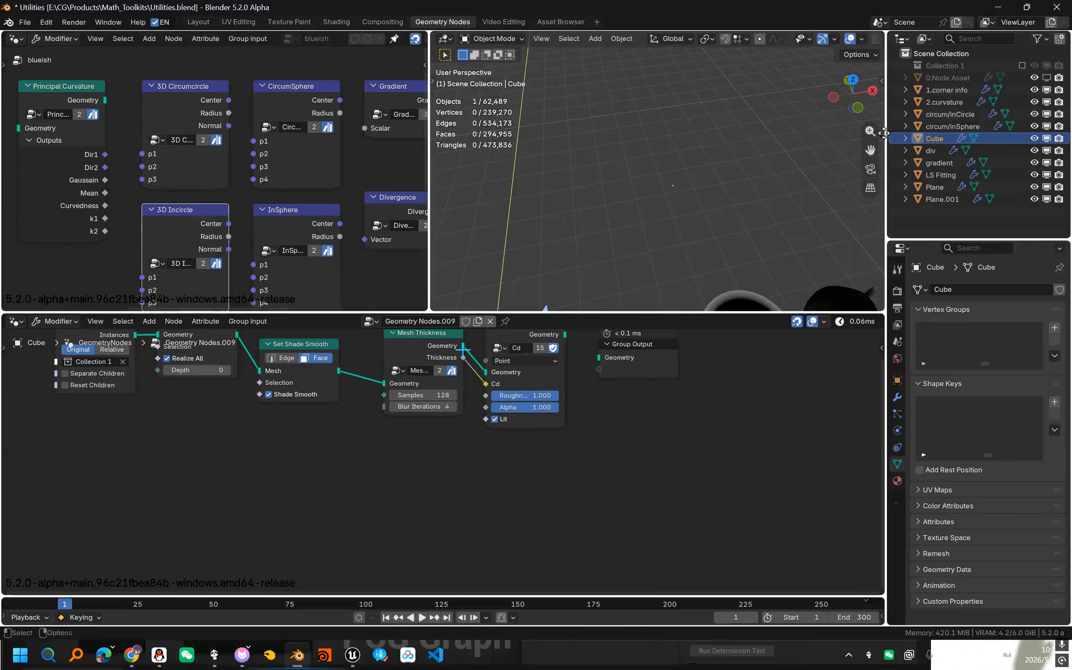
# Select and frame the circum/inCircle object, and examine its triangle and two circles in wireframe.
pyautogui.click(945, 113)
pyautogui.press('KP_Decimal')
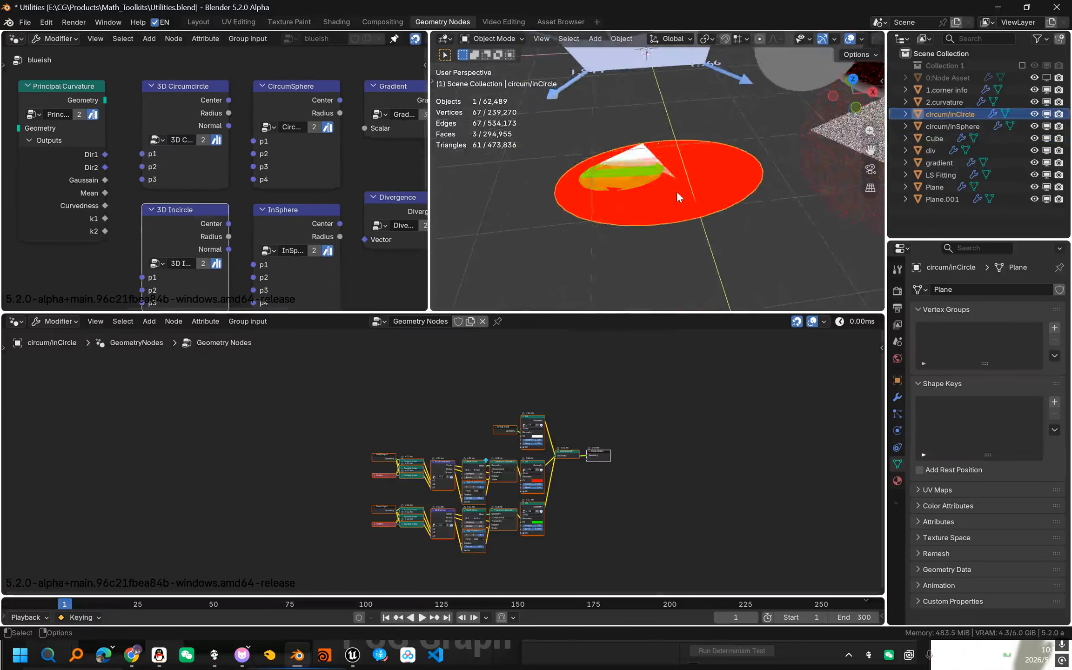
pyautogui.moveTo(676, 191); pyautogui.dragTo(748, 203, button='middle')
pyautogui.moveTo(680, 202); pyautogui.dragTo(698, 168, button='middle')
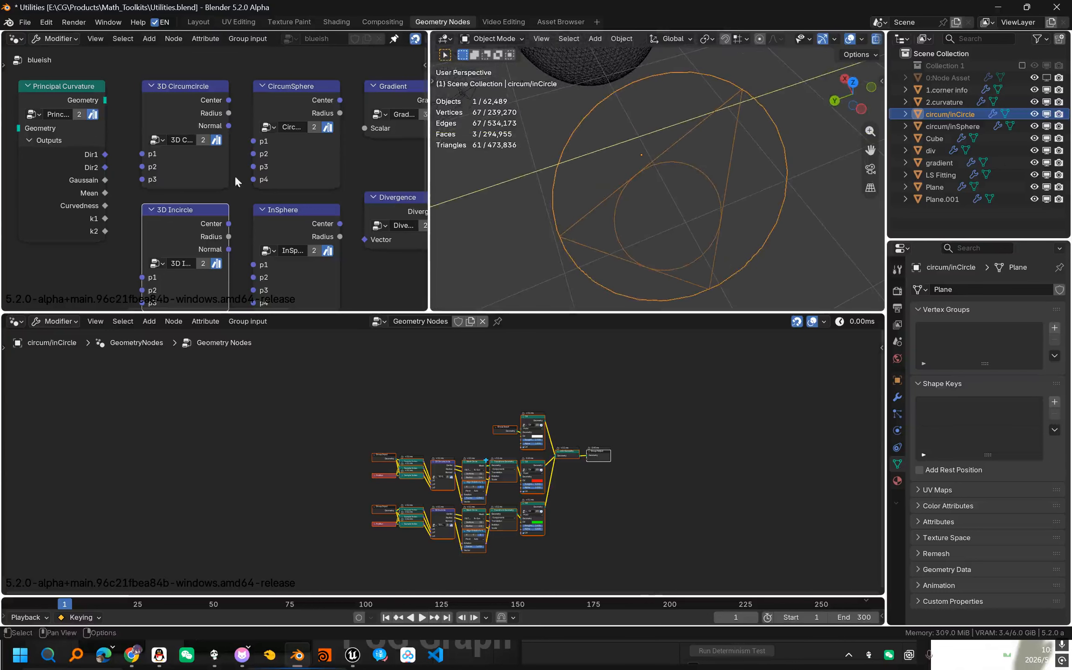
# Highlight the 3D Incircle and 3D Circumcircle nodes to match them with the example's circles.
pyautogui.scroll(-2, 236, 180)
pyautogui.moveTo(212, 266); pyautogui.dragTo(212, 266)
pyautogui.moveTo(210, 91)
pyautogui.mouseDown()
pyautogui.moveTo(210, 112)
pyautogui.moveTo(206, 84)
pyautogui.moveTo(215, 85)
pyautogui.mouseUp()
# Edit the circum/inCircle triangle in vertex mode and move one corner freely to reshape its circumcircle and incircle.
pyautogui.moveTo(672, 185); pyautogui.dragTo(695, 155, button='middle')
pyautogui.press('Tab')
pyautogui.press('1')
pyautogui.moveTo(666, 82); pyautogui.dragTo(694, 105)
pyautogui.press('g')
pyautogui.click(699, 88)
# Move two triangle corners in turn, by about (-0.25, -0.37, -0.39) m and (-0.51, 0.59, -0.73) m.
pyautogui.moveTo(740, 230); pyautogui.dragTo(684, 212, button='middle')
pyautogui.moveTo(647, 196); pyautogui.dragTo(686, 261)
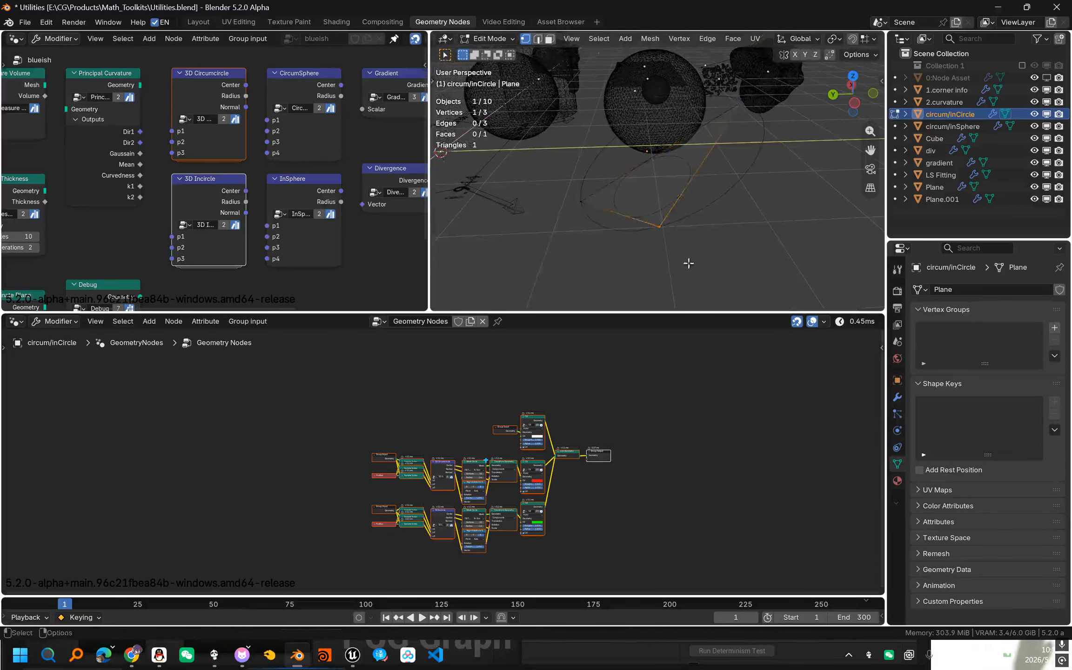
pyautogui.press('g')
pyautogui.click(653, 171)
pyautogui.moveTo(653, 170); pyautogui.dragTo(632, 185, button='middle')
pyautogui.moveTo(569, 176); pyautogui.dragTo(618, 209)
pyautogui.press('g')
pyautogui.click(746, 132)
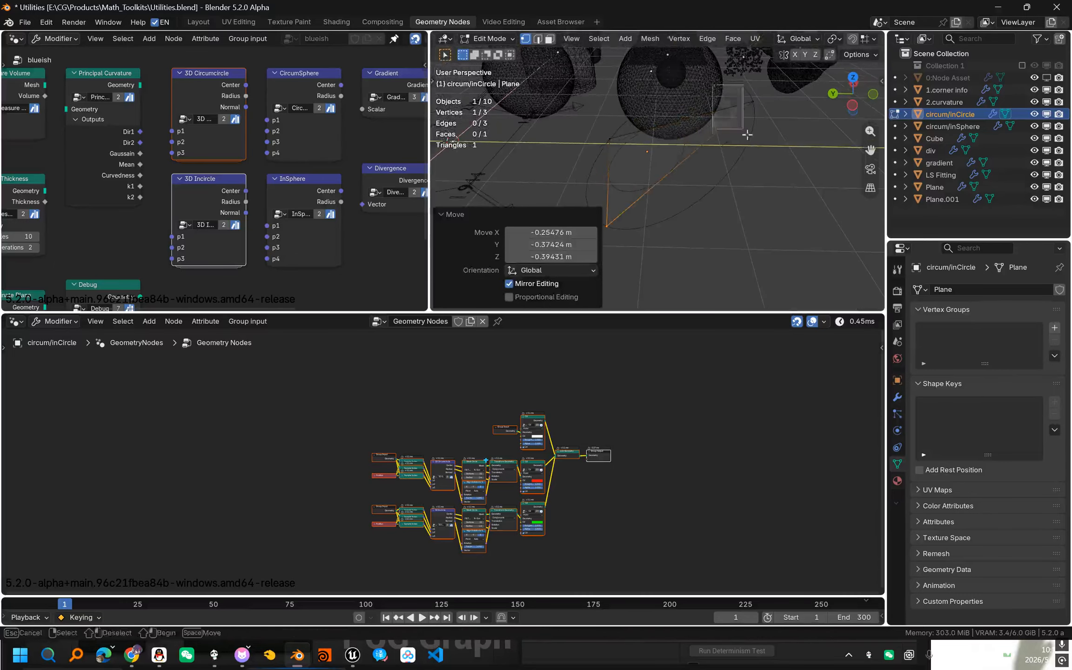
# Examine the 3D Incircle node's Normal output against the circles seen edge-on, and return to Object Mode.
pyautogui.moveTo(715, 213); pyautogui.dragTo(626, 186, button='middle')
pyautogui.scroll(3, 269, 115)
pyautogui.moveTo(241, 191); pyautogui.dragTo(202, 180, button='middle')
pyautogui.moveTo(183, 189); pyautogui.dragTo(180, 191)
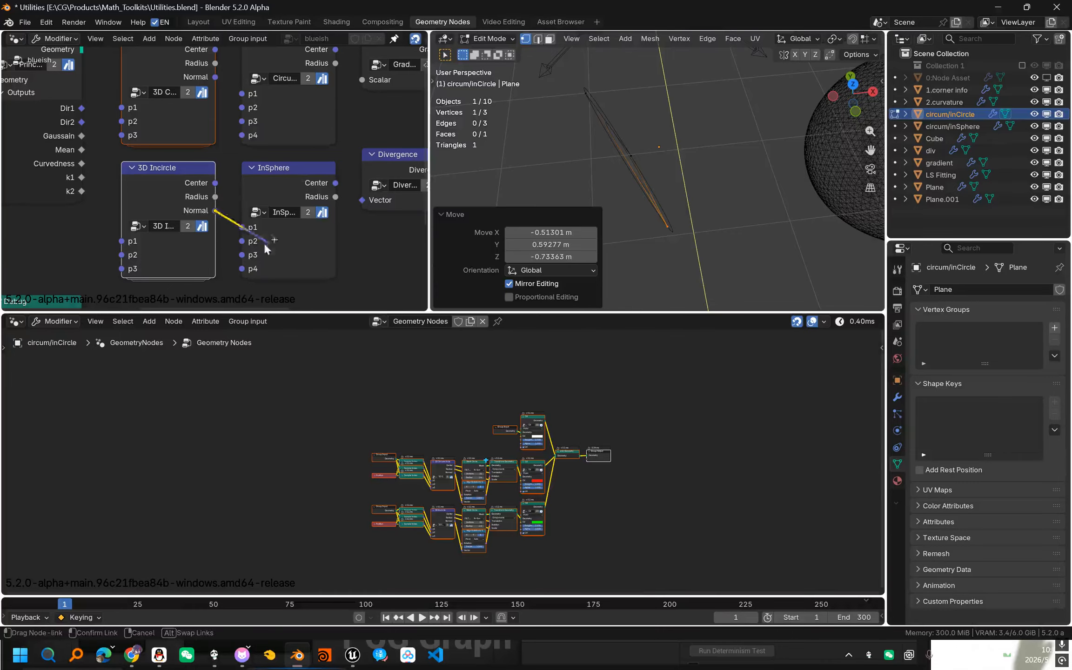
pyautogui.moveTo(632, 168); pyautogui.dragTo(702, 120)
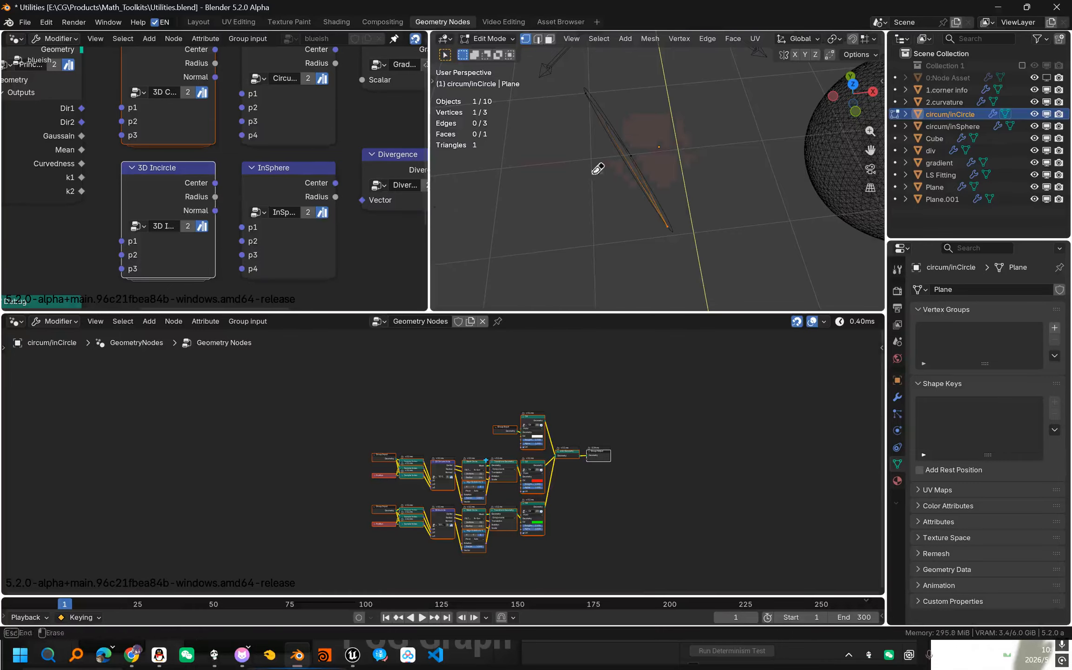
pyautogui.moveTo(719, 155); pyautogui.dragTo(726, 191, button='middle')
pyautogui.press('Tab')
# Select the CircumSphere and InSphere nodes and examine their four point inputs and their Center and Radius outputs.
pyautogui.scroll(-1, 273, 141)
pyautogui.moveTo(273, 142); pyautogui.dragTo(226, 167, button='middle')
pyautogui.scroll(-1, 254, 167)
pyautogui.moveTo(205, 61); pyautogui.dragTo(241, 279)
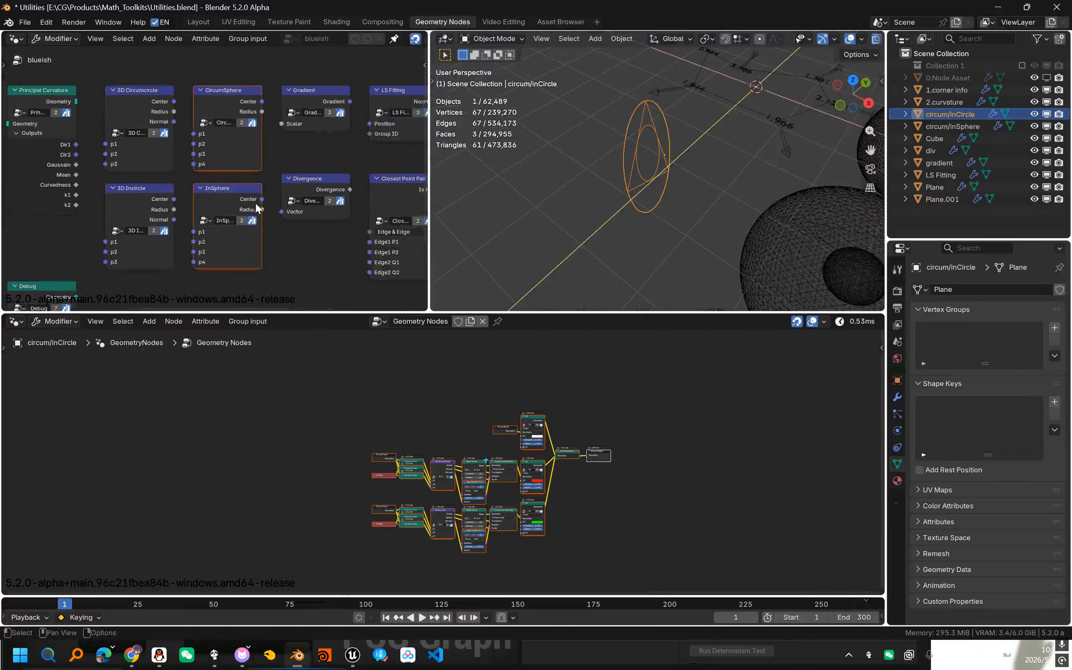
pyautogui.scroll(2, 253, 200)
pyautogui.moveTo(234, 148)
pyautogui.mouseDown()
pyautogui.moveTo(220, 144)
pyautogui.moveTo(229, 148)
pyautogui.mouseUp()
pyautogui.rightClick(229, 148)
pyautogui.moveTo(239, 202); pyautogui.dragTo(242, 212)
pyautogui.rightClick(242, 212)
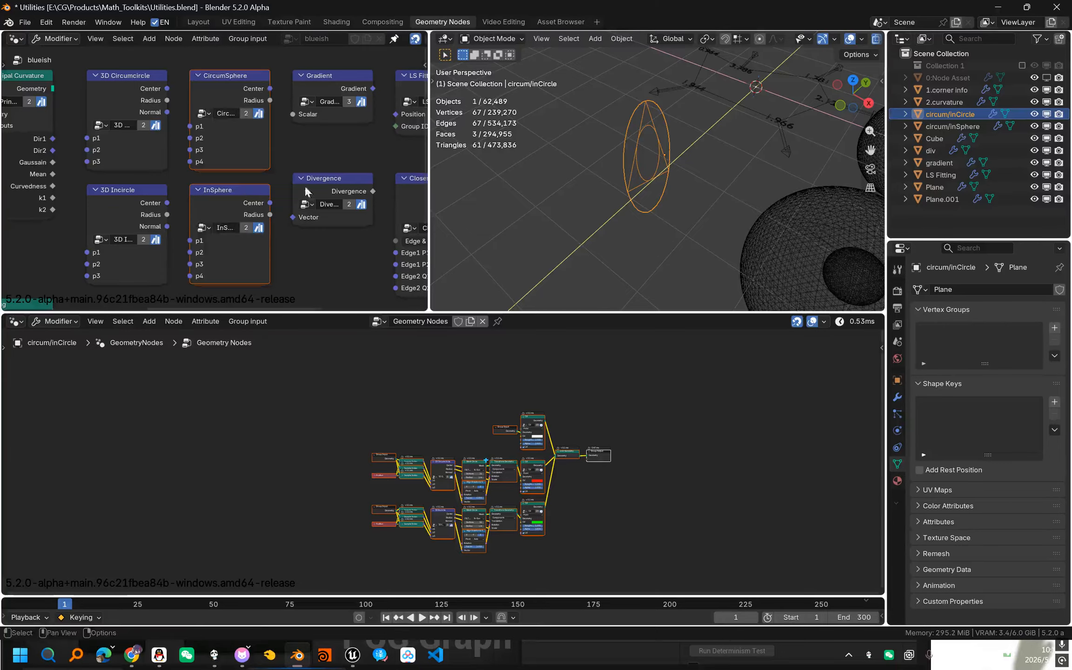
# Select and frame the circum/inSphere object, and examine its node tree and the tetrahedron with its two spheres.
pyautogui.click(929, 130)
pyautogui.press('KP_Decimal')
pyautogui.moveTo(590, 182); pyautogui.dragTo(628, 171, button='middle')
pyautogui.scroll(1, 629, 173)
pyautogui.moveTo(428, 404); pyautogui.dragTo(479, 389, button='middle')
pyautogui.scroll(1, 479, 389)
pyautogui.scroll(2, 216, 183)
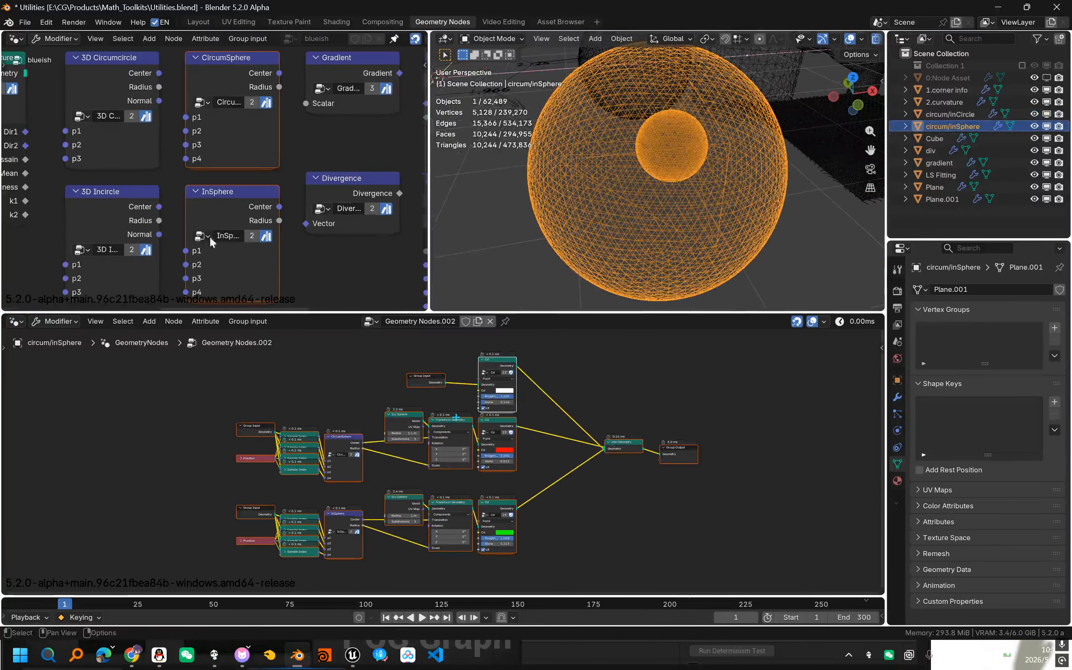
pyautogui.moveTo(662, 197); pyautogui.dragTo(594, 160, button='middle')
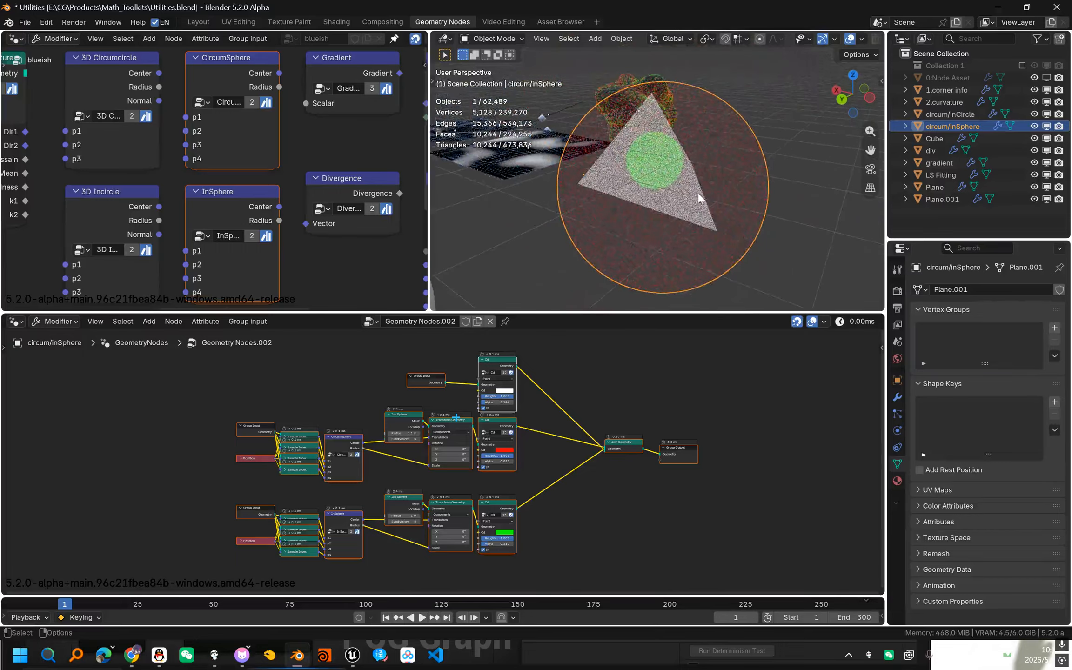
pyautogui.moveTo(697, 194); pyautogui.dragTo(573, 243, button='middle')
# Edit the tetrahedron by moving its apex about (-0.65, 0.84, 0.29) m, reposition it once more, and return to Object Mode.
pyautogui.press('Tab')
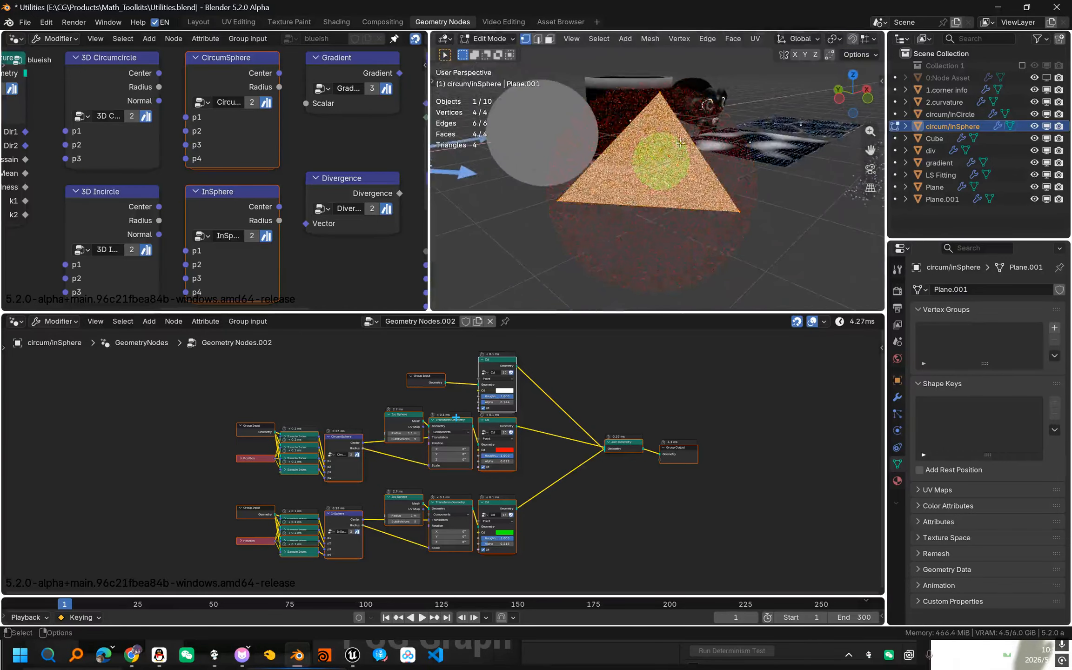
pyautogui.click(655, 90)
pyautogui.press('g')
pyautogui.click(563, 65)
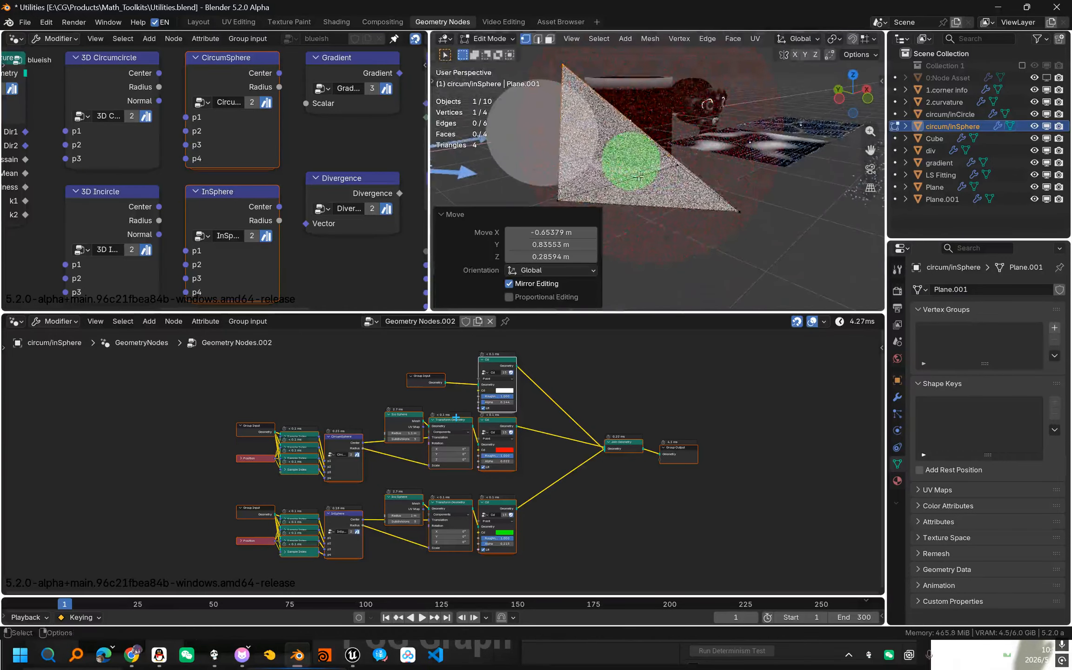
pyautogui.keyDown('shift'); pyautogui.moveTo(679, 113); pyautogui.dragTo(657, 169, button='middle'); pyautogui.keyUp('shift')
pyautogui.press('g')
pyautogui.click(787, 130)
pyautogui.moveTo(623, 219); pyautogui.dragTo(706, 213, button='middle')
pyautogui.scroll(-2, 706, 213)
pyautogui.press('Tab')
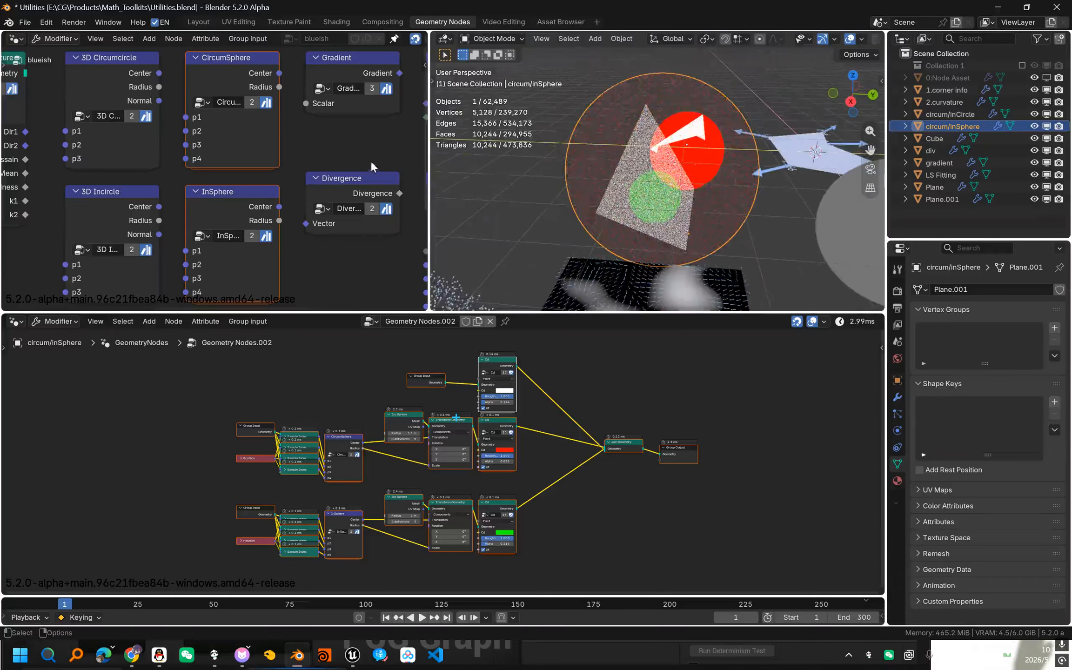
# Select the gradient plane and examine its noise pattern and vector arrows beside the divergence plane.
pyautogui.scroll(-4, 371, 163)
pyautogui.moveTo(371, 163); pyautogui.dragTo(273, 184, button='middle')
pyautogui.scroll(-4, 686, 245)
pyautogui.moveTo(671, 245); pyautogui.dragTo(663, 262, button='middle')
pyautogui.click(663, 264)
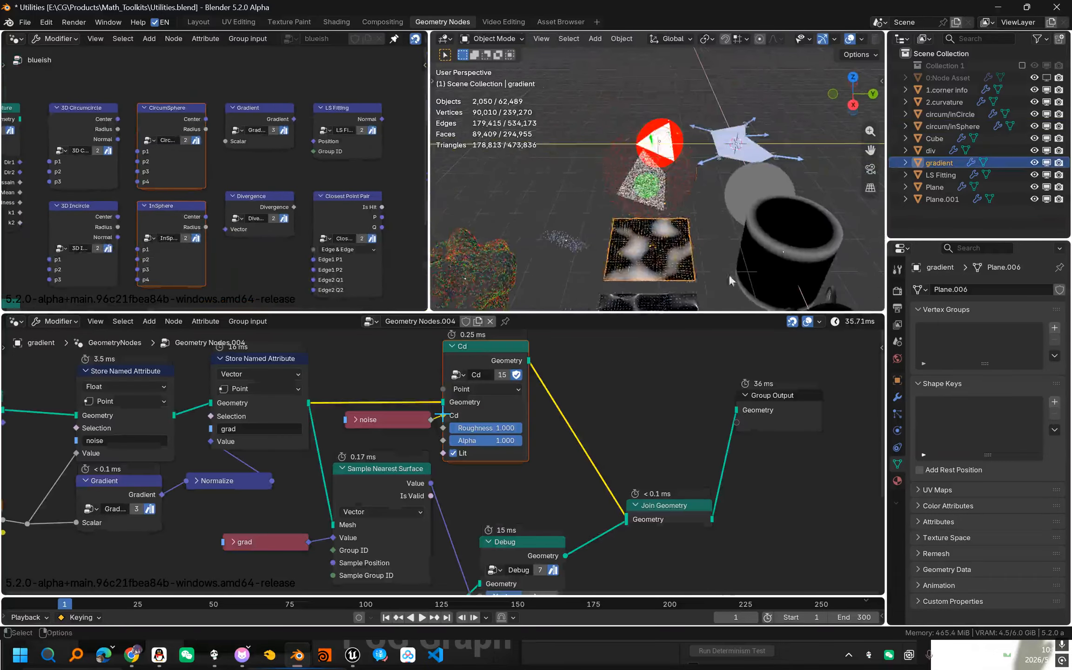
pyautogui.moveTo(728, 274); pyautogui.dragTo(621, 207, button='middle')
pyautogui.scroll(2, 705, 216)
pyautogui.scroll(3, 651, 230)
pyautogui.keyDown('shift'); pyautogui.moveTo(860, 193); pyautogui.dragTo(772, 198, button='middle'); pyautogui.keyUp('shift')
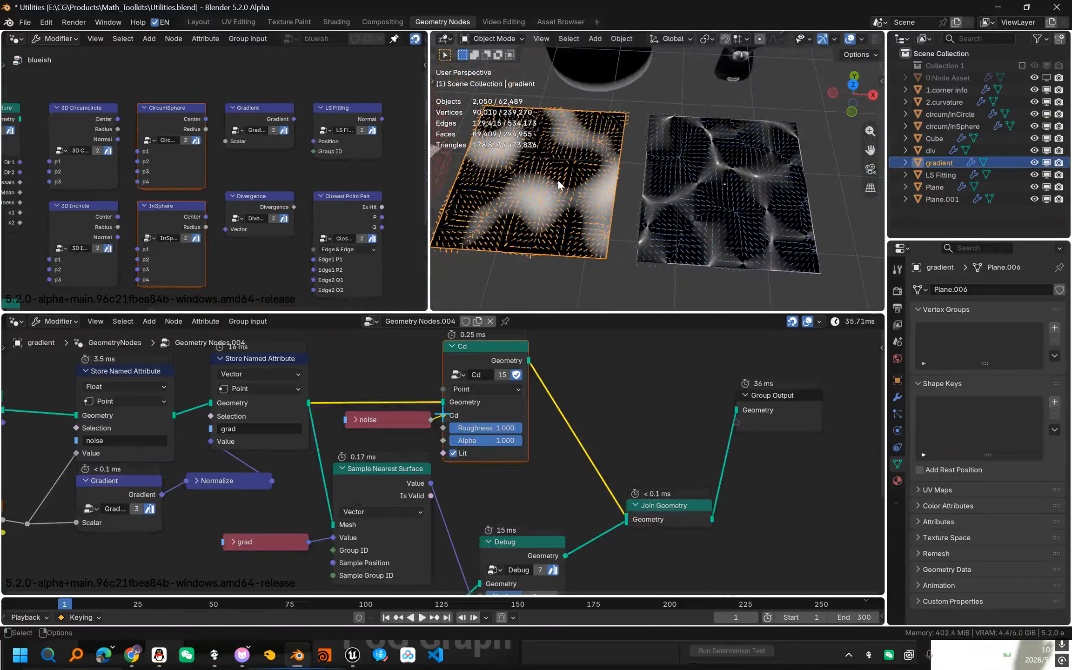
pyautogui.moveTo(585, 187); pyautogui.dragTo(598, 198, button='middle')
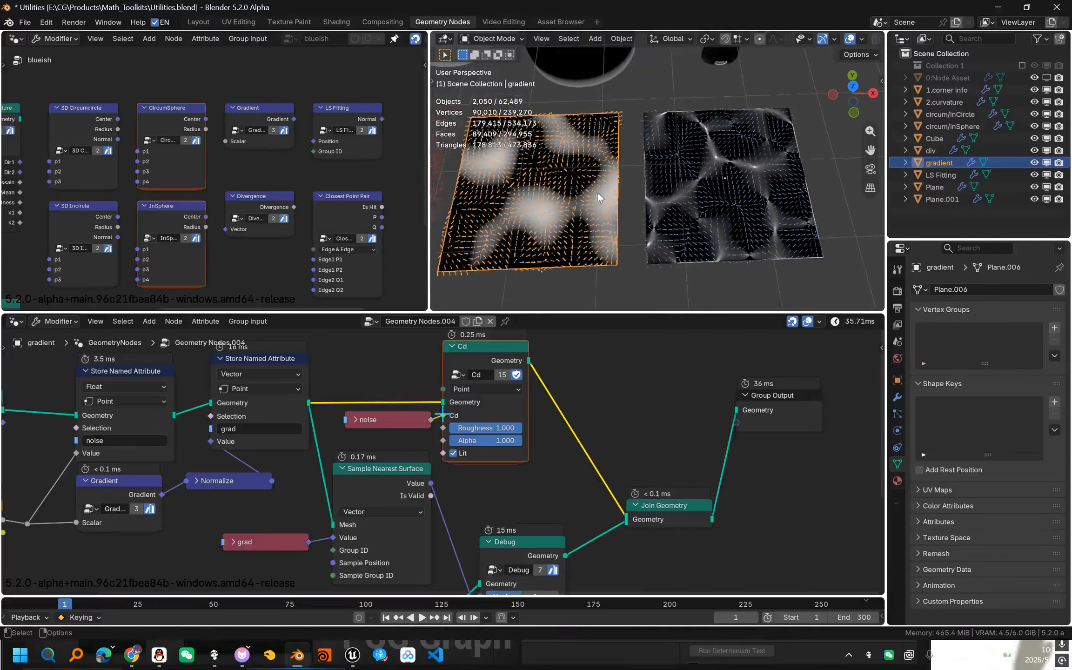
# Locate the noise and Gradient nodes in the tree, and show the plane from the top, maximised and without overlays.
pyautogui.scroll(-3, 412, 498)
pyautogui.moveTo(412, 498); pyautogui.dragTo(587, 490, button='middle')
pyautogui.moveTo(420, 512); pyautogui.dragTo(449, 467, button='middle')
pyautogui.press('KP_7')
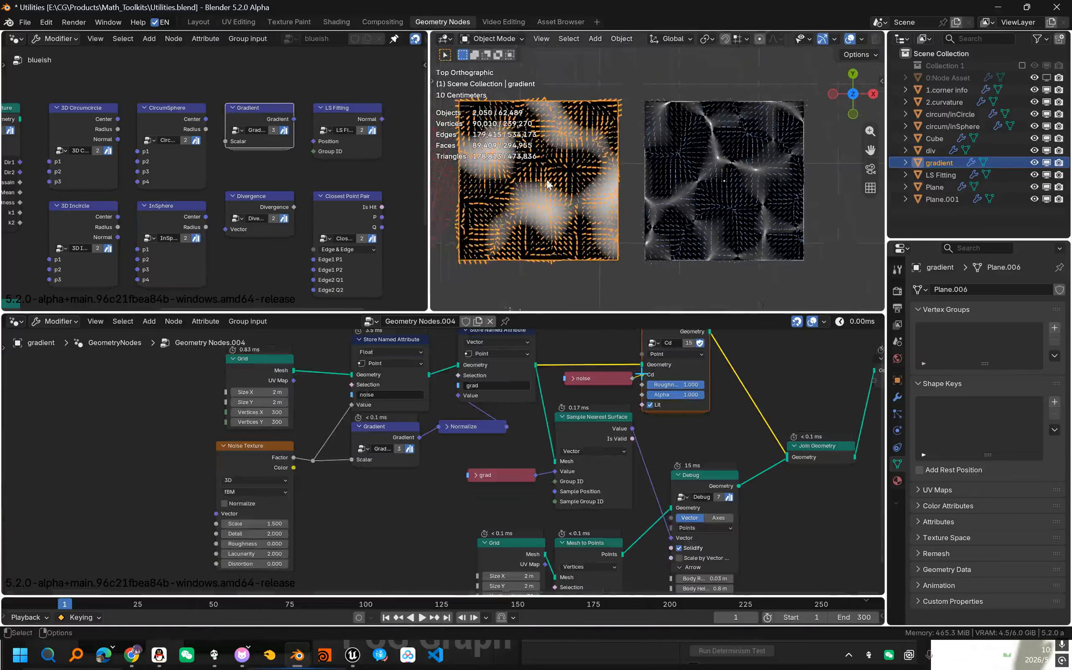
pyautogui.hotkey('alt', 'shift', 'z')
pyautogui.keyDown('shift'); pyautogui.moveTo(547, 180); pyautogui.dragTo(653, 180, button='middle'); pyautogui.keyUp('shift')
pyautogui.scroll(4, 653, 181)
pyautogui.hotkey('ctrl', 'space')
pyautogui.scroll(-2, 651, 168)
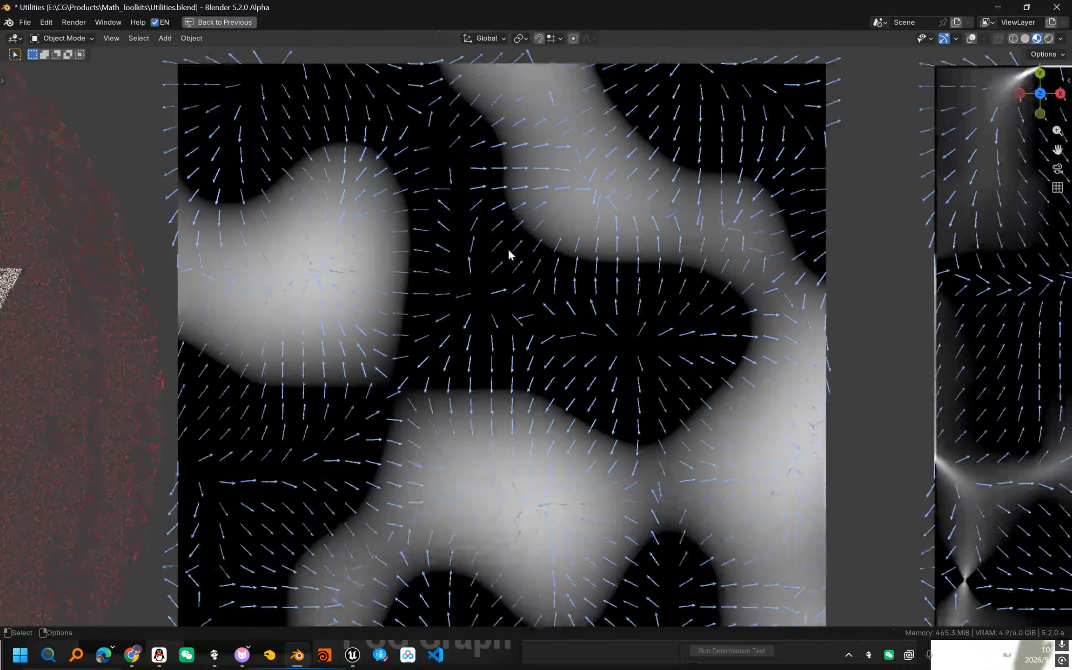
# Examine the gradient plane's arrows up close, checking their direction relative to the dark and bright noise areas.
pyautogui.keyDown('shift'); pyautogui.moveTo(591, 292); pyautogui.dragTo(601, 231, button='middle'); pyautogui.keyUp('shift')
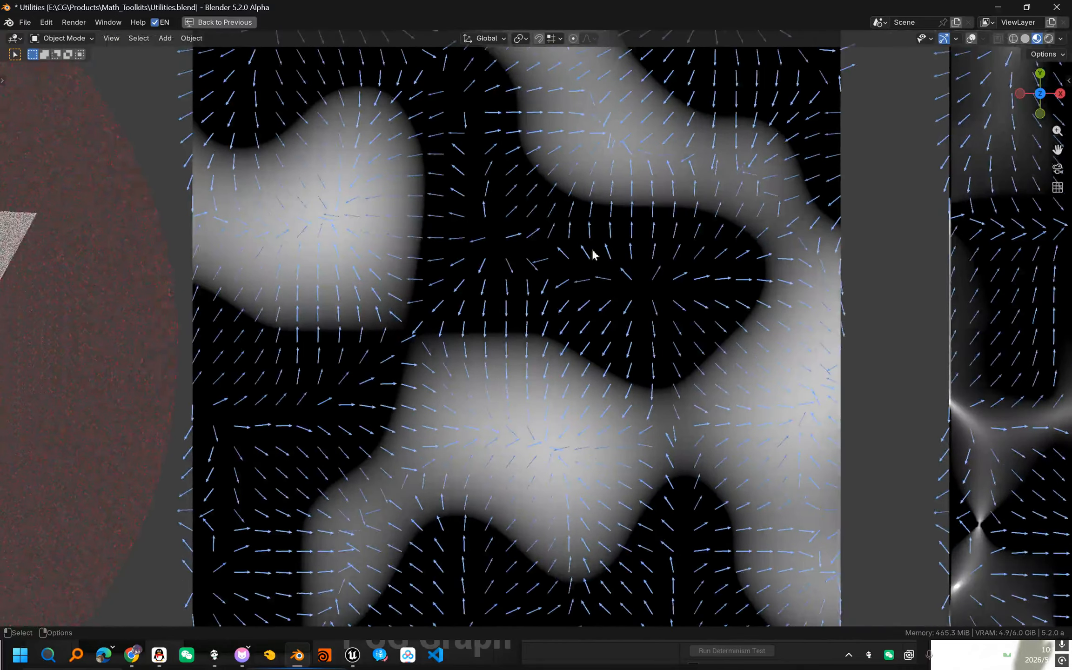
pyautogui.scroll(5, 593, 254)
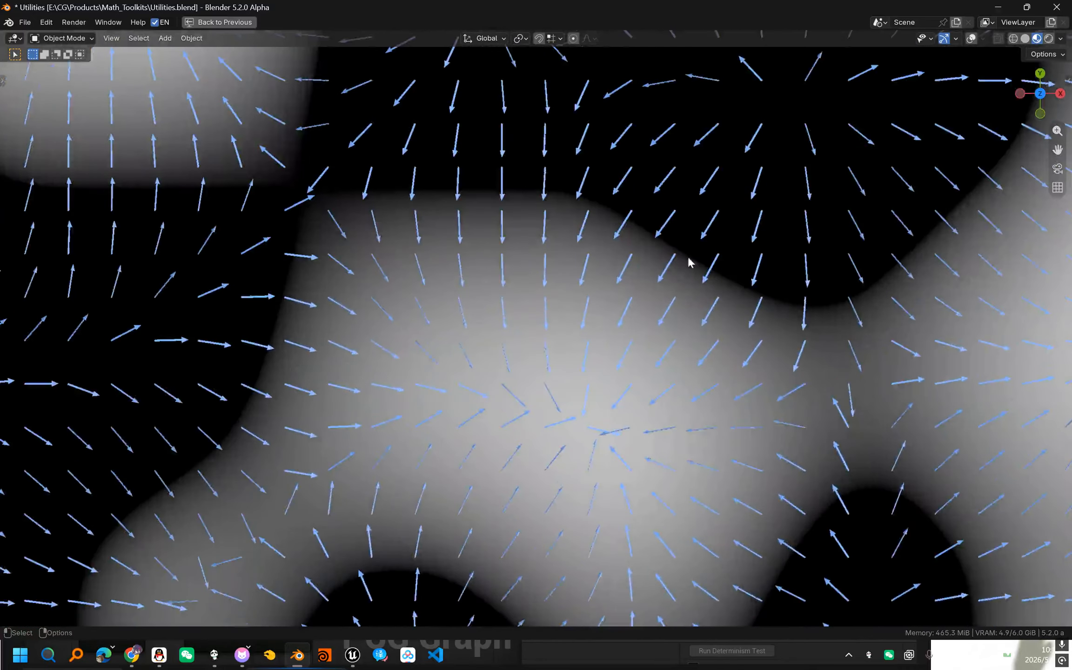
pyautogui.scroll(2, 690, 263)
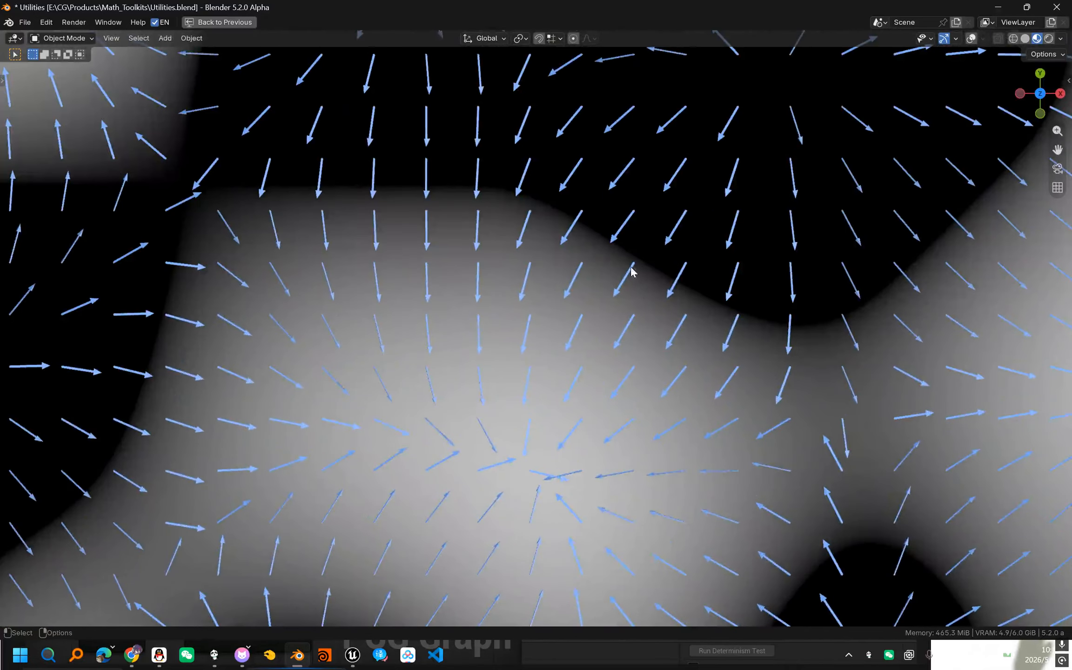
pyautogui.press('d')
pyautogui.scroll(-6, 525, 398)
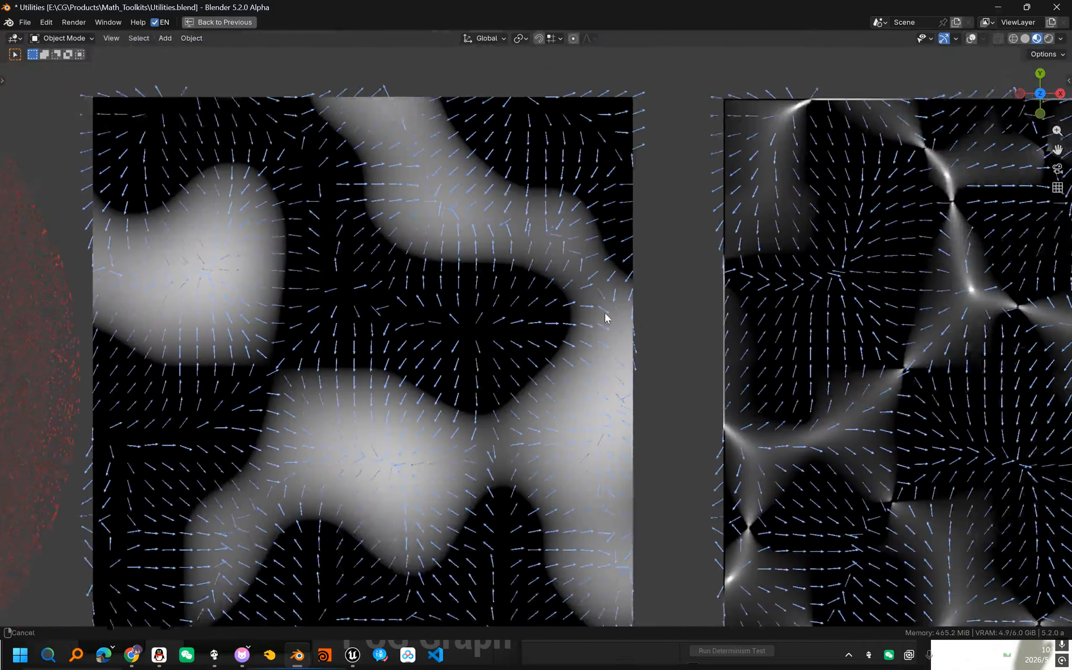
pyautogui.keyDown('shift'); pyautogui.moveTo(605, 314); pyautogui.dragTo(577, 316, button='middle'); pyautogui.keyUp('shift')
pyautogui.keyDown('shift'); pyautogui.moveTo(488, 327); pyautogui.dragTo(407, 260, button='middle'); pyautogui.keyUp('shift')
pyautogui.scroll(-2, 497, 286)
# Select the divergence plane and compare its brightness pattern and arrows with those of the gradient plane.
pyautogui.press('g')
pyautogui.rightClick(449, 225)
pyautogui.scroll(-2, 525, 265)
pyautogui.keyDown('shift'); pyautogui.moveTo(533, 267); pyautogui.dragTo(503, 331, button='middle'); pyautogui.keyUp('shift')
pyautogui.scroll(1, 418, 321)
pyautogui.press('g')
pyautogui.click(538, 309)
pyautogui.scroll(1, 500, 330)
pyautogui.keyDown('shift'); pyautogui.moveTo(395, 299); pyautogui.dragTo(464, 296, button='middle'); pyautogui.keyUp('shift')
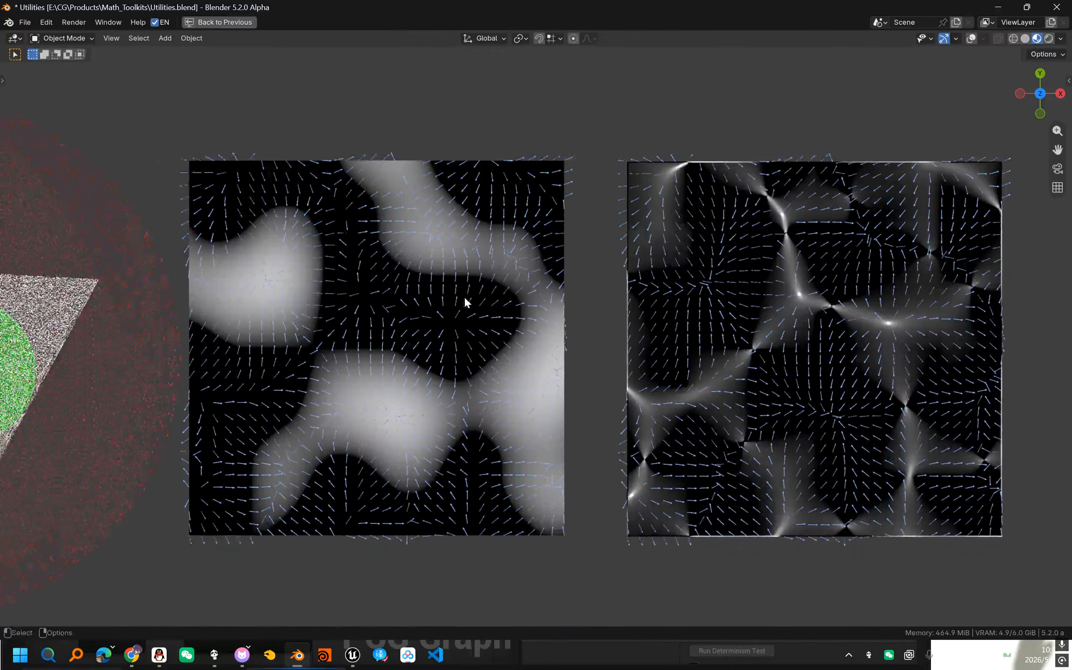
pyautogui.scroll(1, 464, 296)
pyautogui.keyDown('shift'); pyautogui.moveTo(790, 331); pyautogui.dragTo(526, 307, button='middle'); pyautogui.keyUp('shift')
pyautogui.scroll(1, 526, 306)
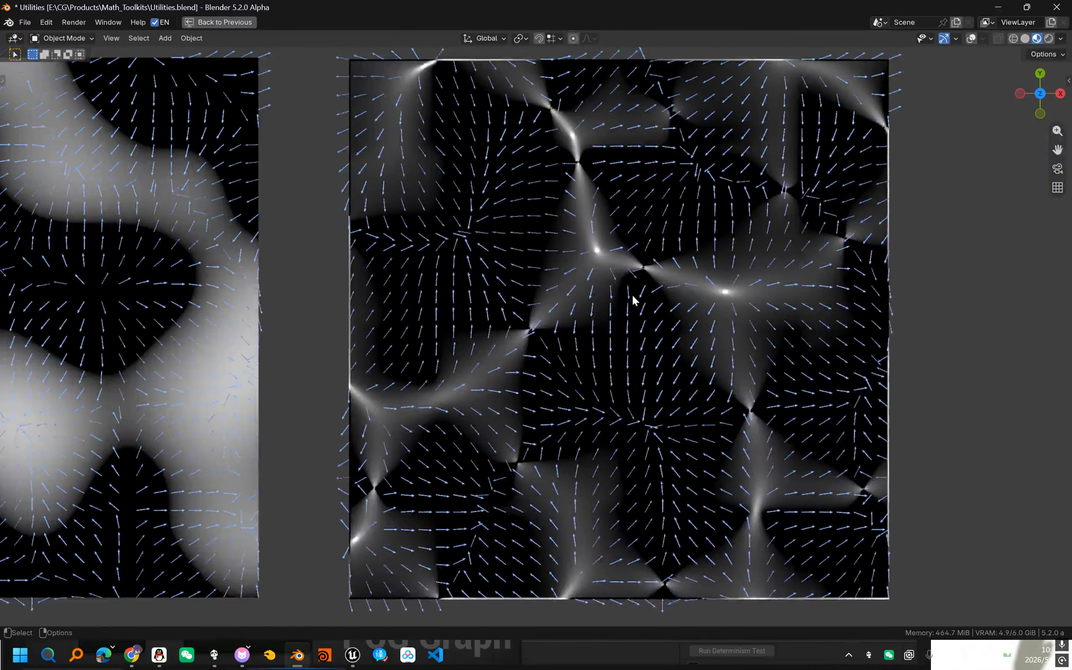
pyautogui.scroll(-2, 631, 294)
# Restore the split layout and examine the div object's node tree, highlighting all its nodes from the Grid to Join Geometry.
pyautogui.hotkey('ctrl', 'space')
pyautogui.moveTo(485, 445); pyautogui.dragTo(517, 440, button='middle')
pyautogui.moveTo(331, 471); pyautogui.dragTo(488, 459, button='middle')
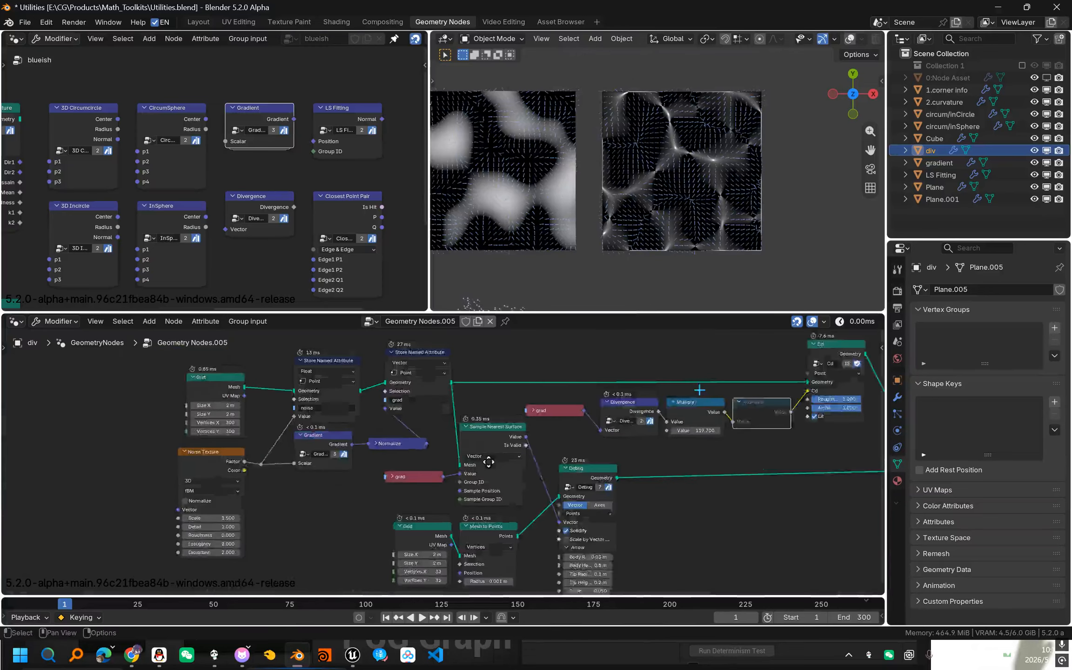
pyautogui.scroll(-1, 624, 440)
pyautogui.moveTo(624, 440); pyautogui.dragTo(433, 452, button='middle')
pyautogui.moveTo(729, 578); pyautogui.dragTo(37, 373)
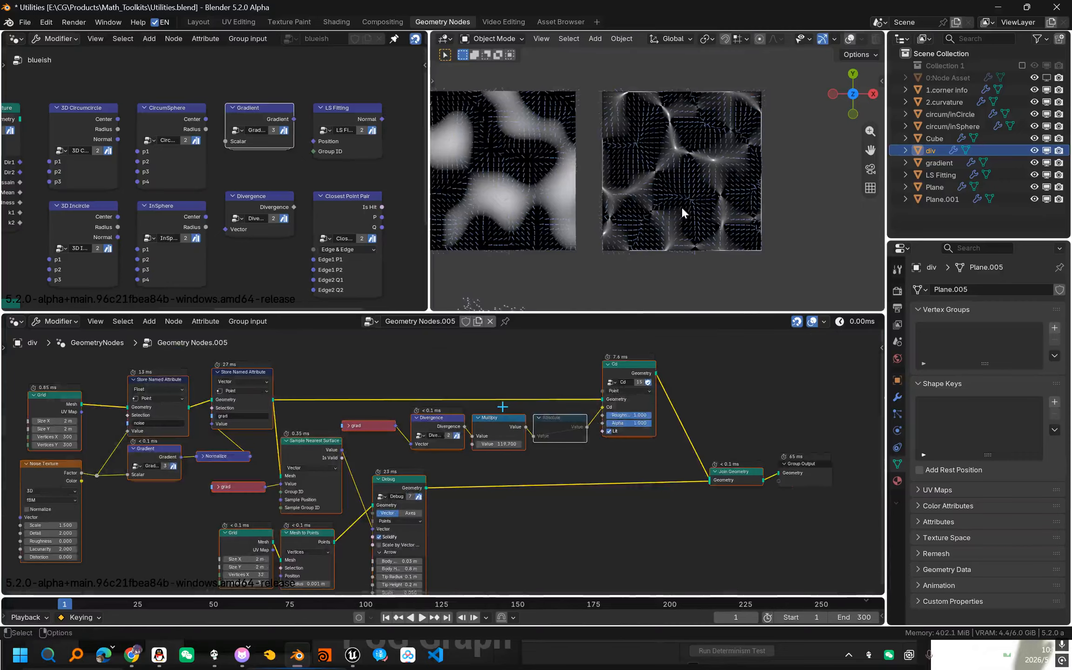
pyautogui.scroll(-1, 430, 447)
pyautogui.moveTo(430, 448); pyautogui.dragTo(498, 456, button='middle')
pyautogui.keyDown('shift'); pyautogui.moveTo(568, 185); pyautogui.dragTo(646, 184, button='middle'); pyautogui.keyUp('shift')
pyautogui.scroll(2, 646, 184)
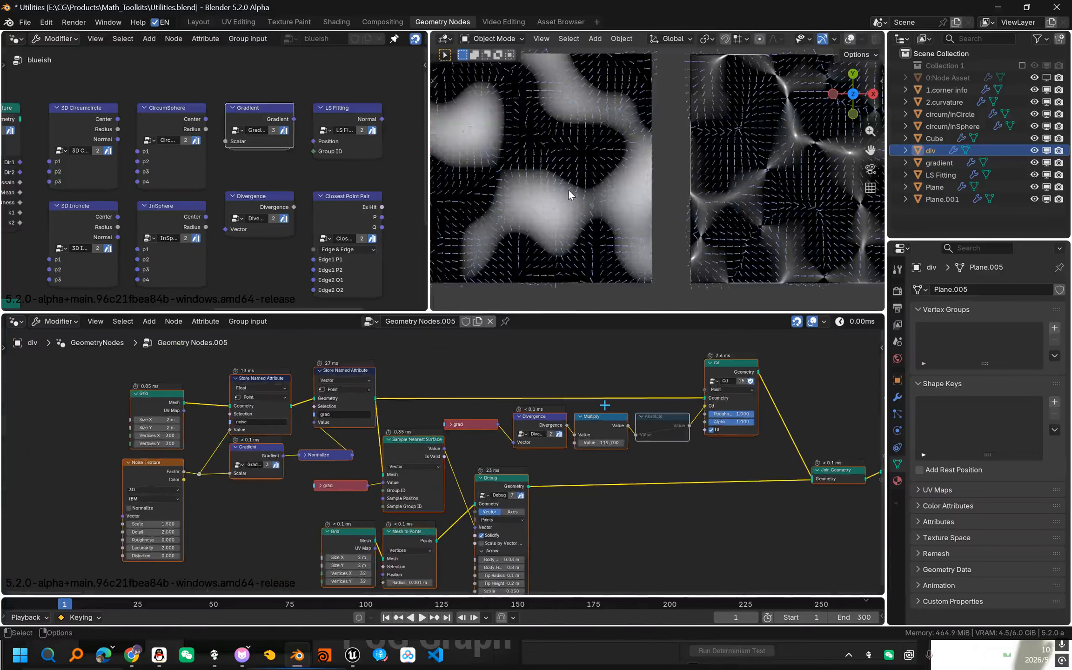
# Select the gradient plane and move its Group Output node right beside the Join Geometry node.
pyautogui.keyDown('shift'); pyautogui.moveTo(568, 185); pyautogui.dragTo(646, 183); pyautogui.keyUp('shift')
pyautogui.click(555, 191)
pyautogui.press('g')
pyautogui.rightClick(642, 187)
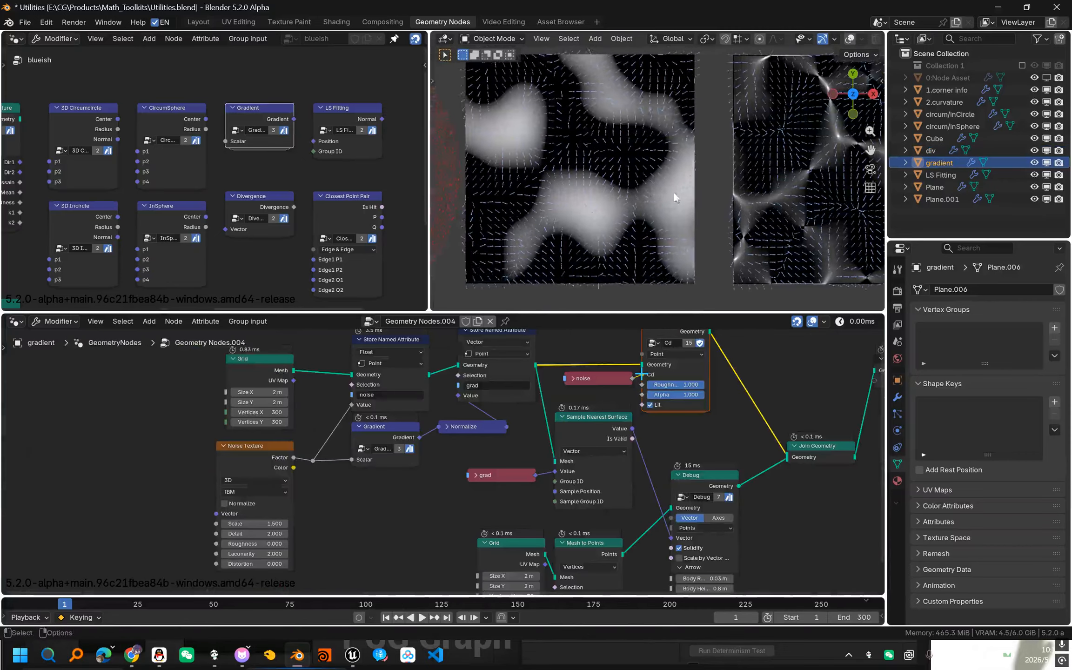
pyautogui.scroll(-2, 642, 232)
pyautogui.scroll(-1, 588, 475)
pyautogui.moveTo(589, 475); pyautogui.dragTo(364, 460, button='middle')
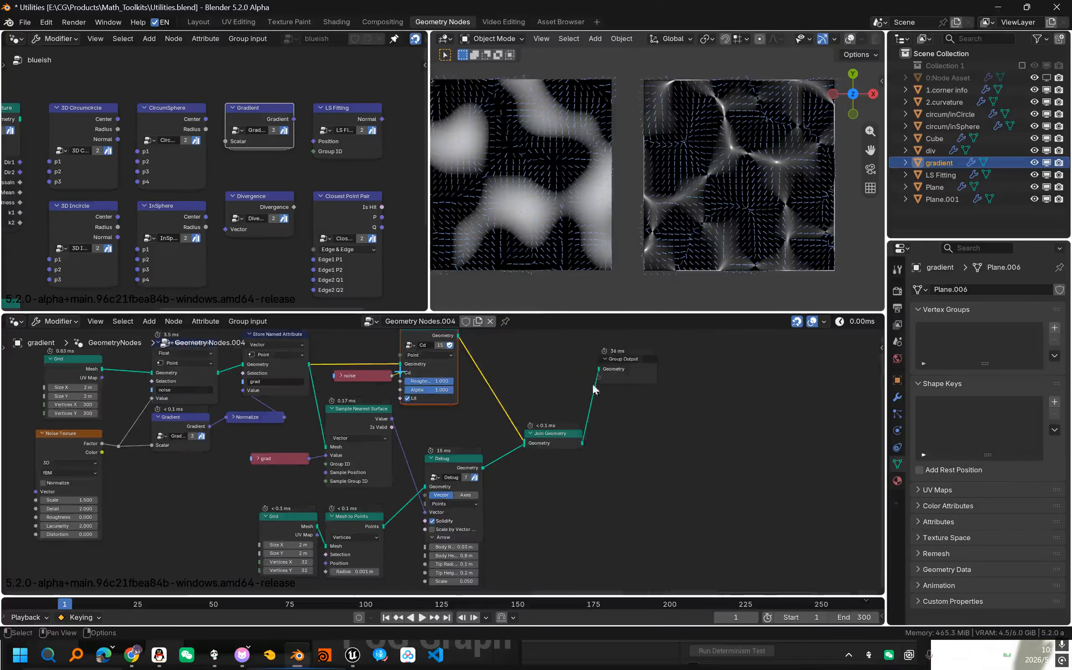
pyautogui.moveTo(648, 376); pyautogui.dragTo(640, 450)
pyautogui.keyDown('shift'); pyautogui.moveTo(581, 228); pyautogui.dragTo(664, 222, button='middle'); pyautogui.keyUp('shift')
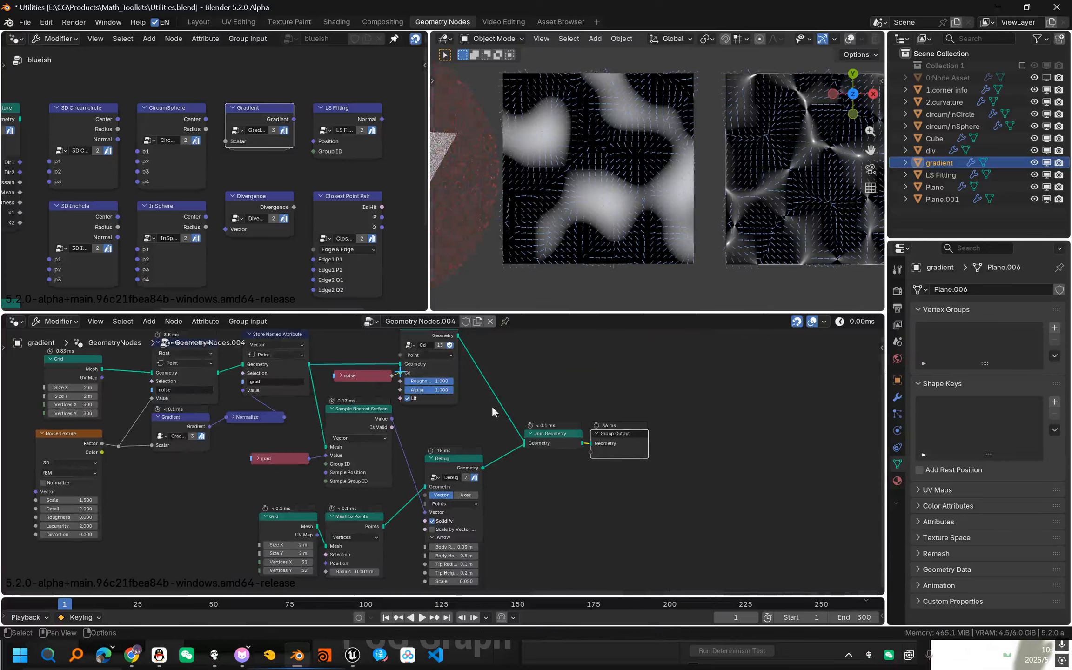
# Select the Gradient and Divergence nodes in the pinned utilities tree and save the file.
pyautogui.moveTo(302, 278); pyautogui.dragTo(238, 82)
pyautogui.moveTo(341, 188); pyautogui.dragTo(225, 187, button='middle')
pyautogui.scroll(2, 225, 187)
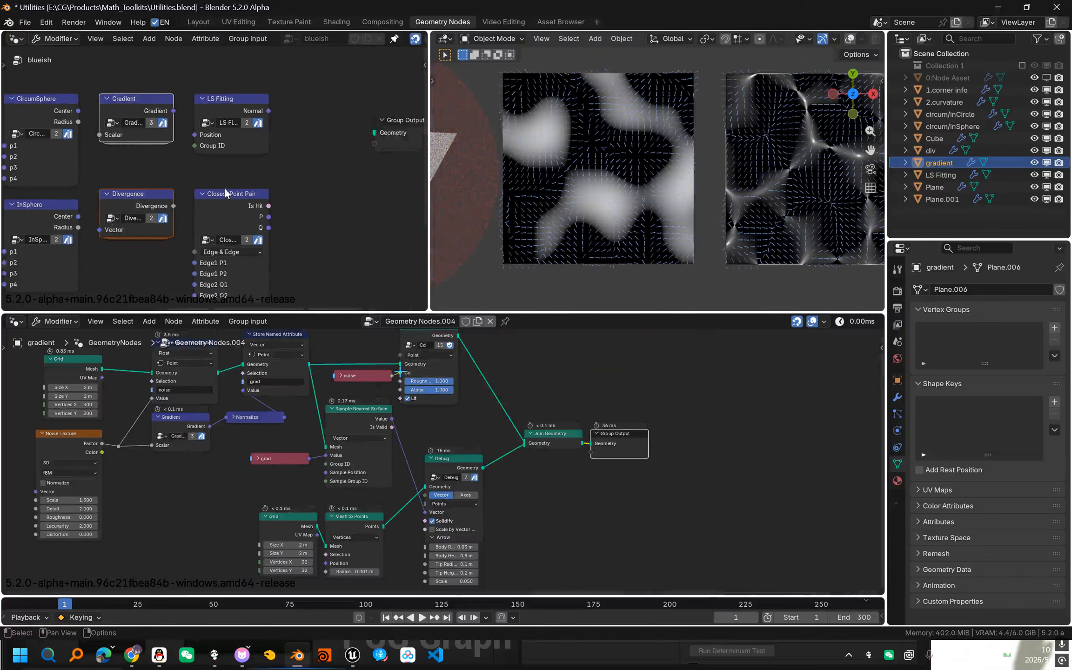
pyautogui.hotkey('ctrl', 's')
# Select and frame the div plane in a maximised view, and examine the arrows around one bright divergence point.
pyautogui.scroll(-1, 704, 192)
pyautogui.click(702, 174)
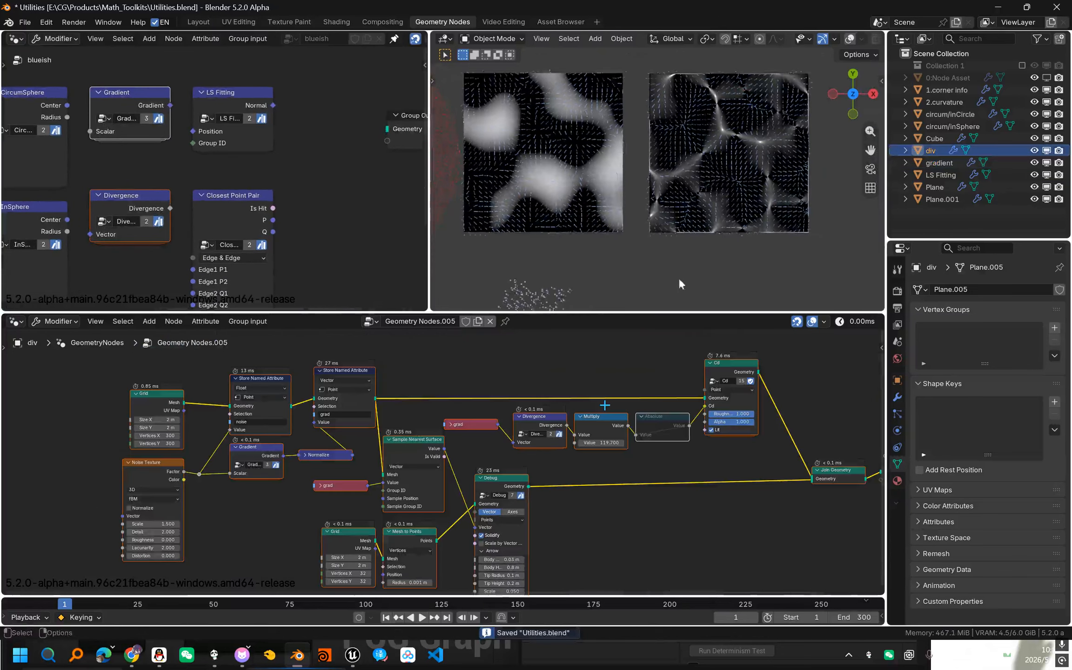
pyautogui.press('KP_Decimal')
pyautogui.hotkey('ctrl', 'space')
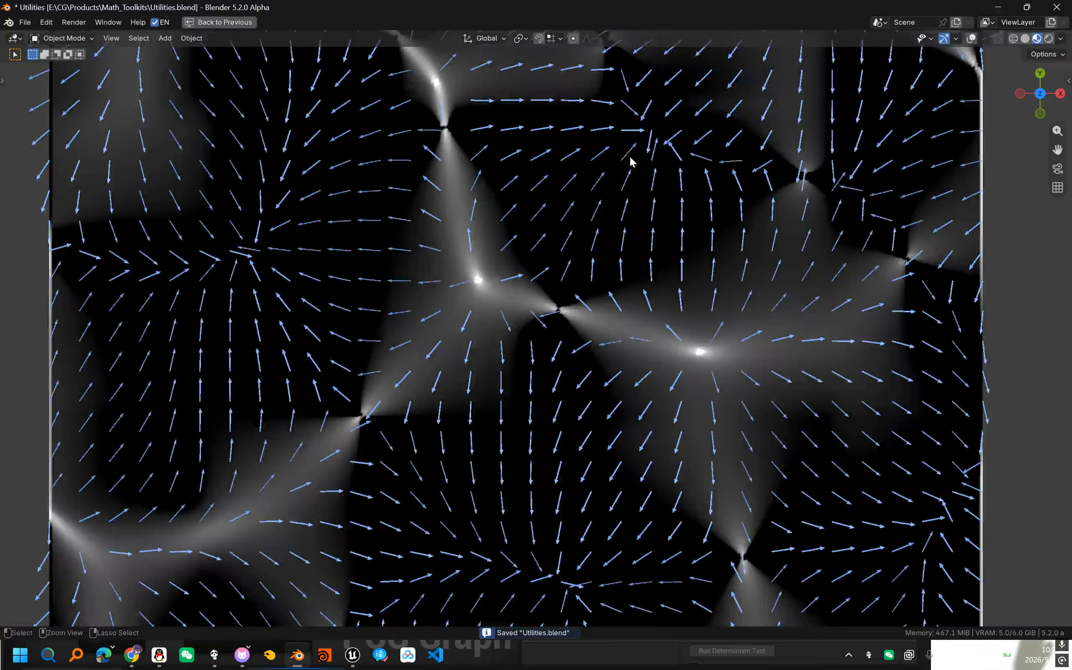
pyautogui.scroll(-2, 615, 220)
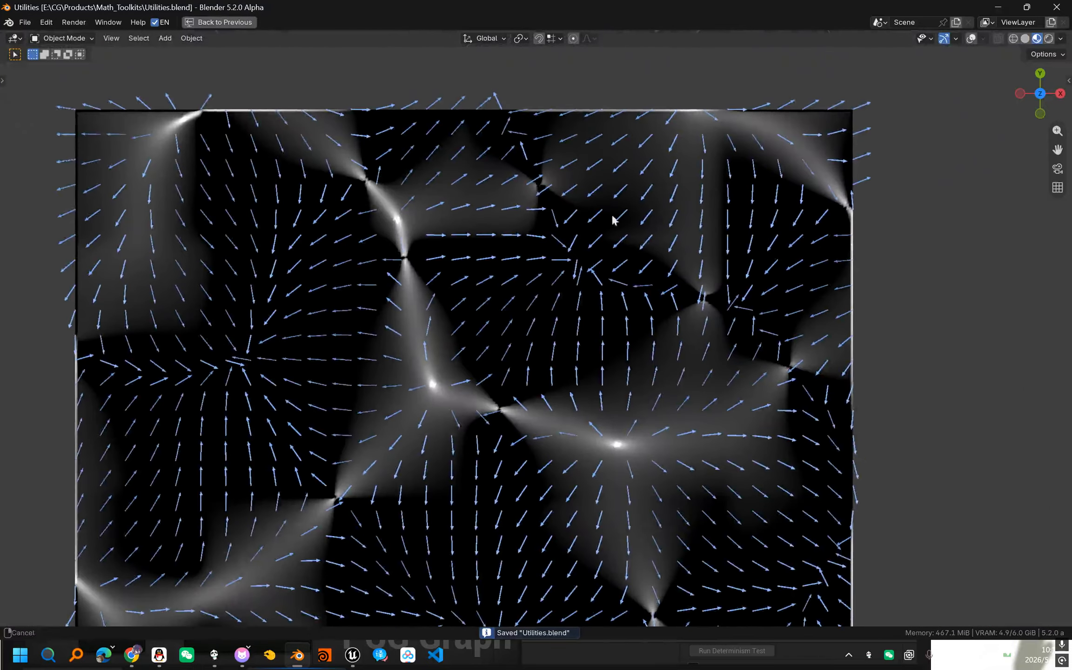
pyautogui.keyDown('shift'); pyautogui.moveTo(376, 256); pyautogui.dragTo(489, 214, button='middle'); pyautogui.keyUp('shift')
pyautogui.scroll(3, 553, 351)
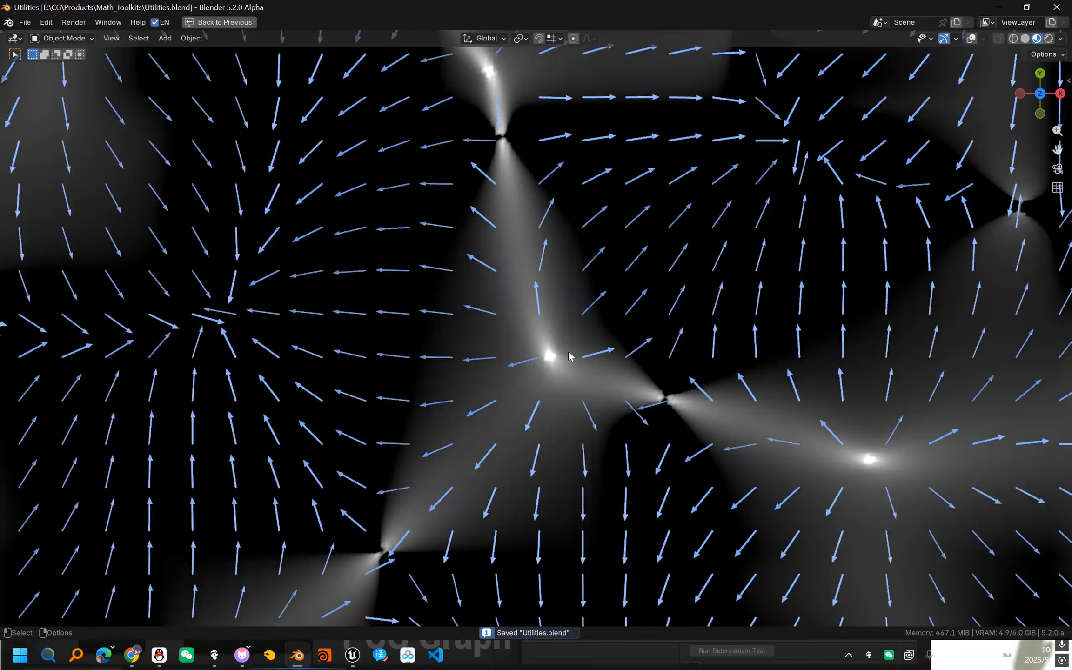
pyautogui.scroll(3, 546, 347)
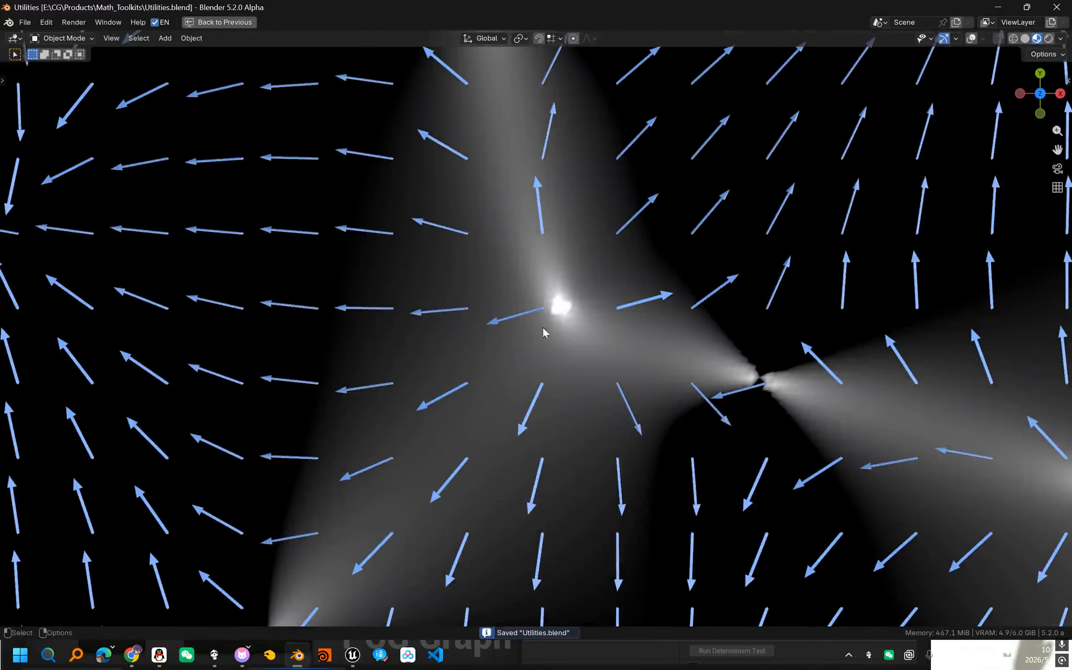
pyautogui.scroll(1, 564, 312)
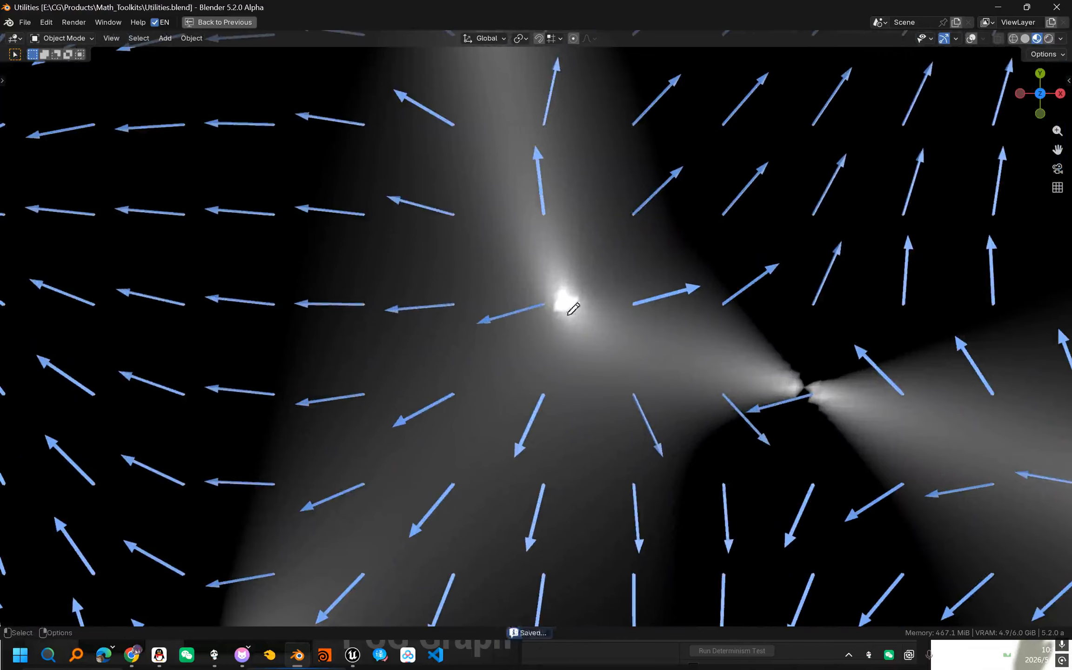
# Show the viewport overlays and handwrite the annotation "source" just below the bright divergence point.
pyautogui.hotkey('shift', 'alt', 'z')
pyautogui.moveTo(572, 300)
pyautogui.mouseDown()
pyautogui.moveTo(554, 329)
pyautogui.moveTo(602, 321)
pyautogui.moveTo(660, 342)
pyautogui.mouseUp()
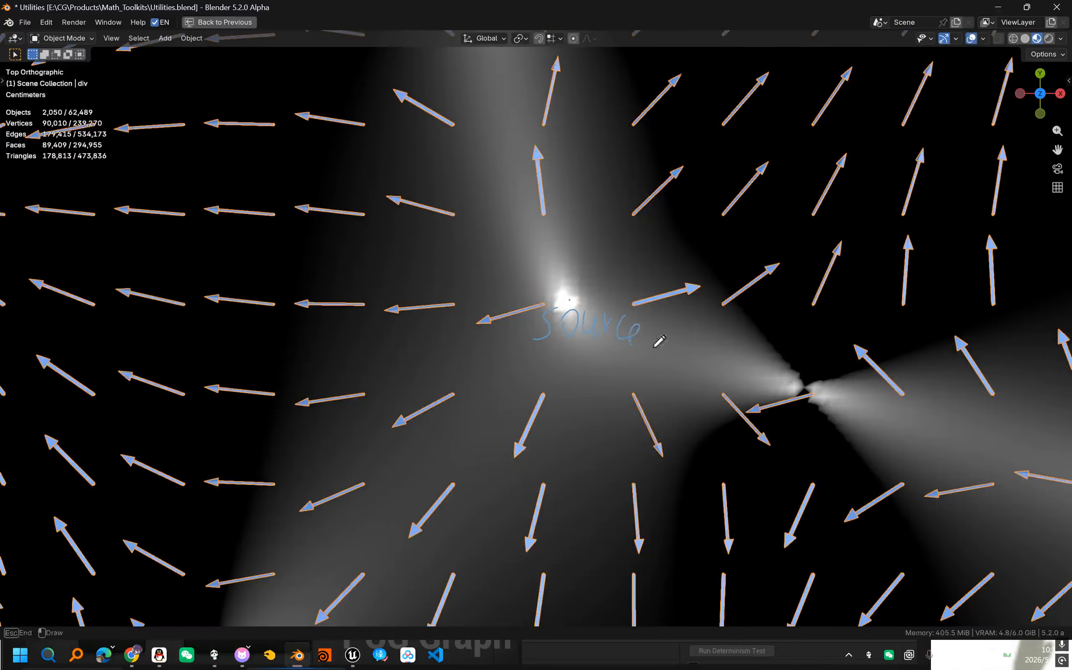
pyautogui.press('Escape')
# Handwrite the annotation "seek" at the dark point where the surrounding arrows converge.
pyautogui.scroll(-4, 714, 307)
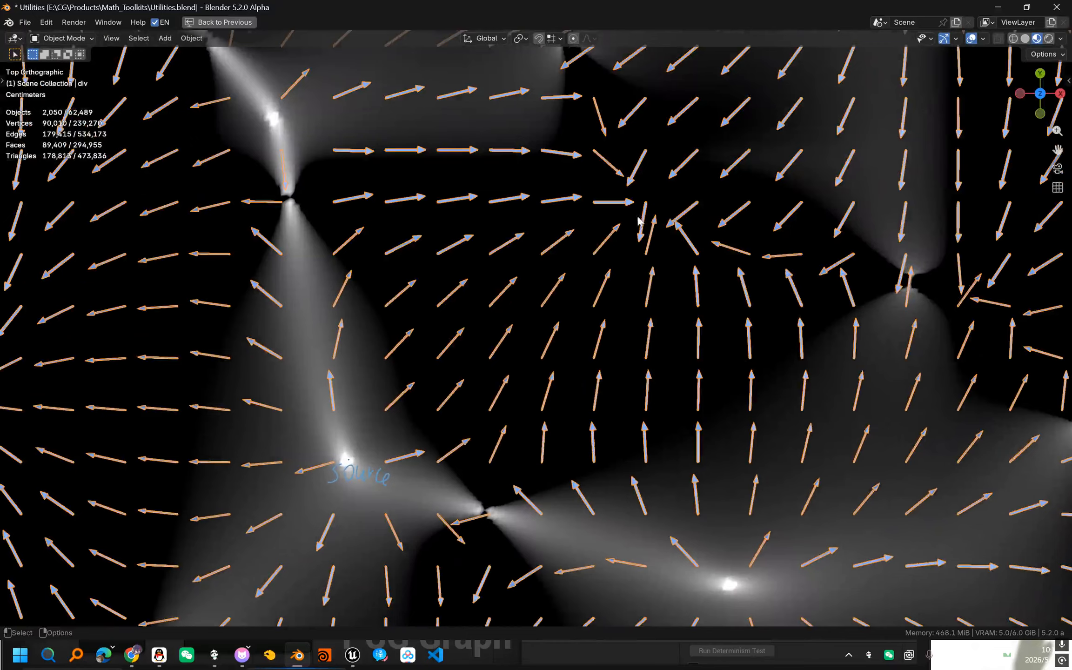
pyautogui.moveTo(628, 212)
pyautogui.mouseDown()
pyautogui.moveTo(621, 237)
pyautogui.moveTo(676, 238)
pyautogui.mouseUp()
pyautogui.moveTo(686, 211); pyautogui.dragTo(691, 241)
# Compare the arrows around the source point with those at the seek point, and underline the "seek" annotation.
pyautogui.scroll(2, 560, 375)
pyautogui.moveTo(370, 465)
pyautogui.keyDown('shift'); pyautogui.mouseDown(button='middle')
pyautogui.moveTo(560, 376)
pyautogui.moveTo(555, 360)
pyautogui.mouseUp(button='middle'); pyautogui.keyUp('shift')
pyautogui.scroll(1, 606, 397)
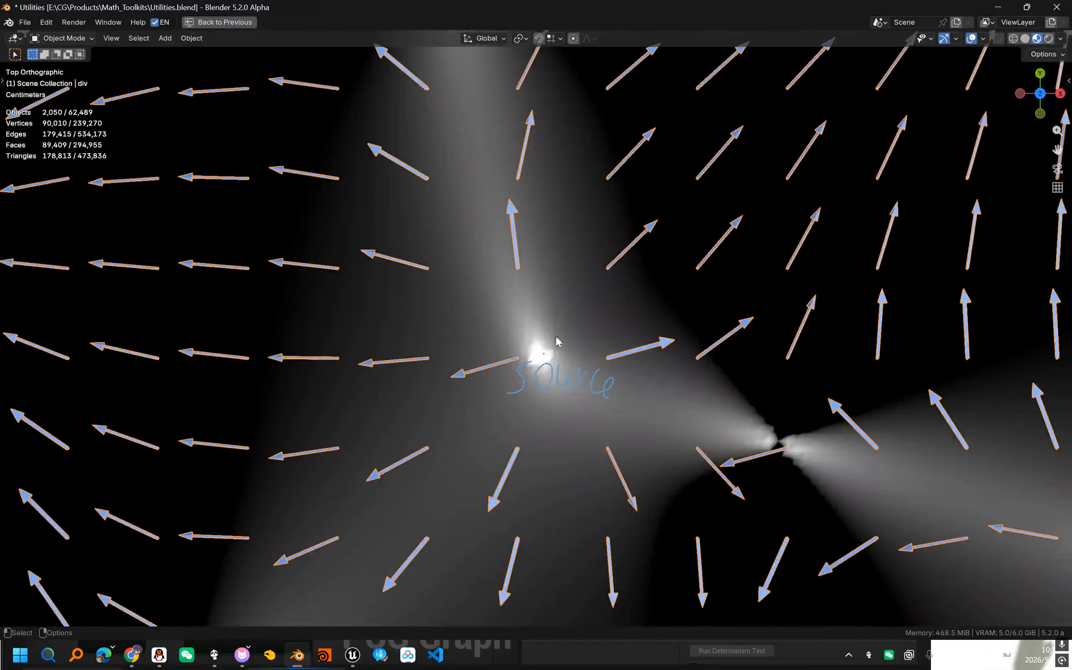
pyautogui.scroll(-4, 547, 322)
pyautogui.keyDown('shift'); pyautogui.moveTo(586, 269); pyautogui.dragTo(428, 370, button='middle'); pyautogui.keyUp('shift')
pyautogui.keyDown('shift'); pyautogui.moveTo(786, 167); pyautogui.dragTo(638, 287, button='middle'); pyautogui.keyUp('shift')
pyautogui.scroll(4, 638, 287)
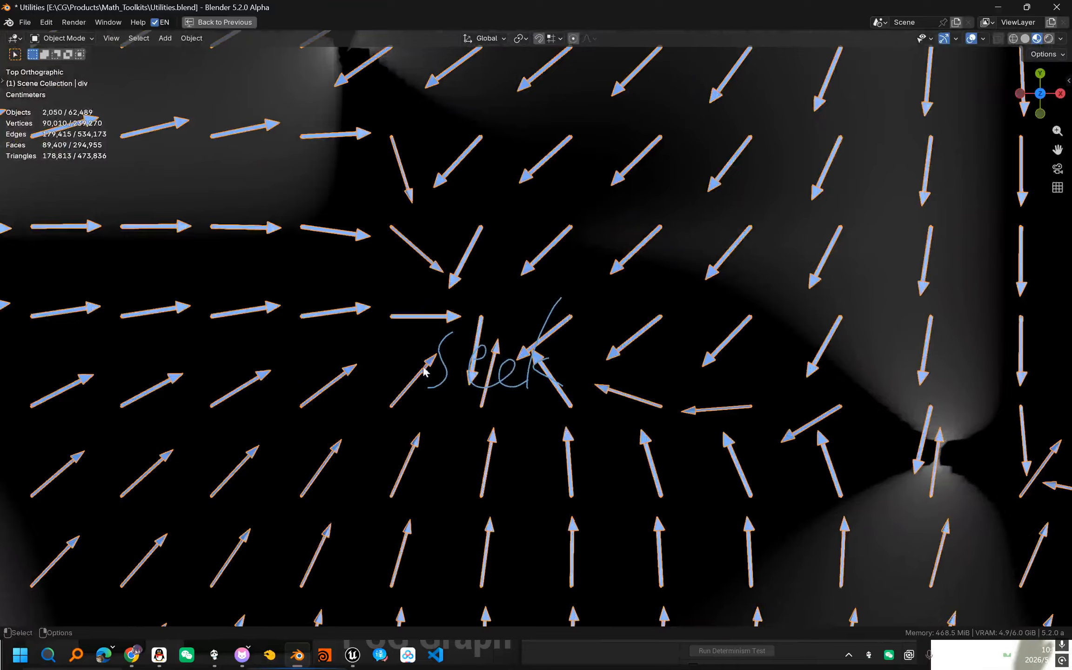
pyautogui.scroll(2, 466, 369)
pyautogui.moveTo(353, 401); pyautogui.dragTo(581, 396)
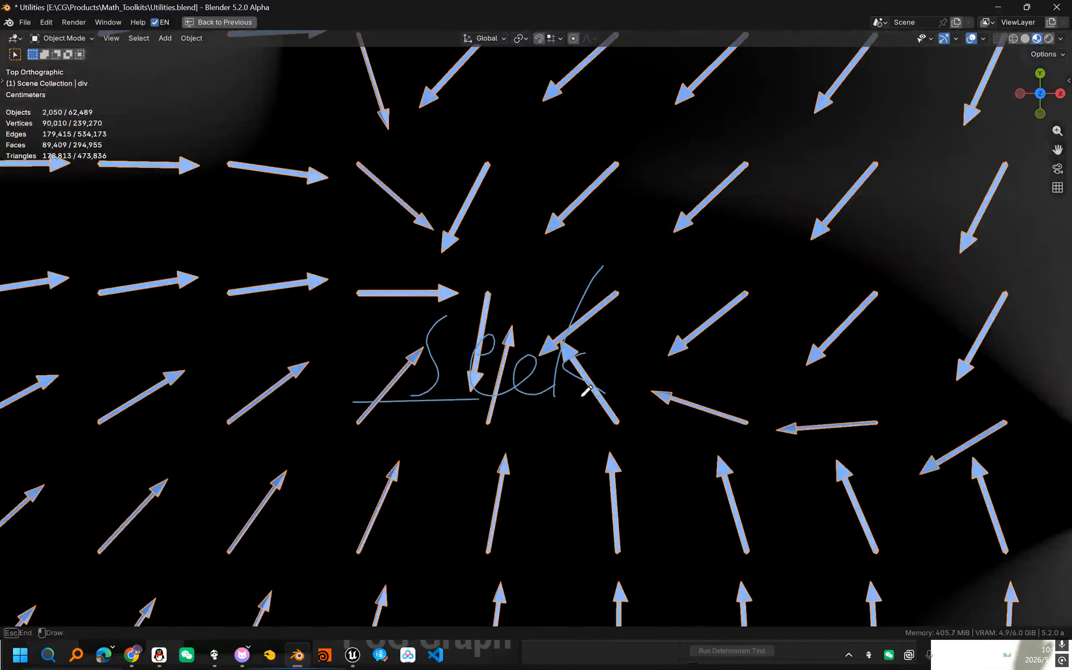
pyautogui.scroll(-1, 530, 353)
pyautogui.keyDown('shift'); pyautogui.moveTo(531, 353); pyautogui.dragTo(581, 372, button='middle'); pyautogui.keyUp('shift')
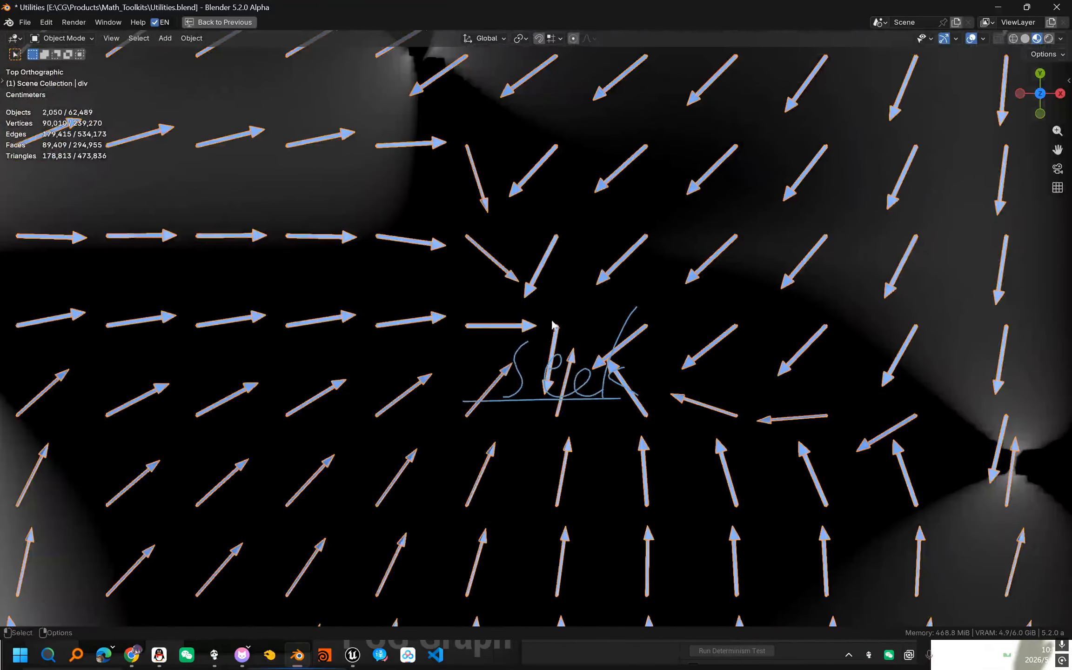
# Restore the split layout, save the file, and unmute the Absolute node after Multiply in the div node tree.
pyautogui.hotkey('ctrl', 'space')
pyautogui.hotkey('ctrl', 's')
pyautogui.click(594, 429)
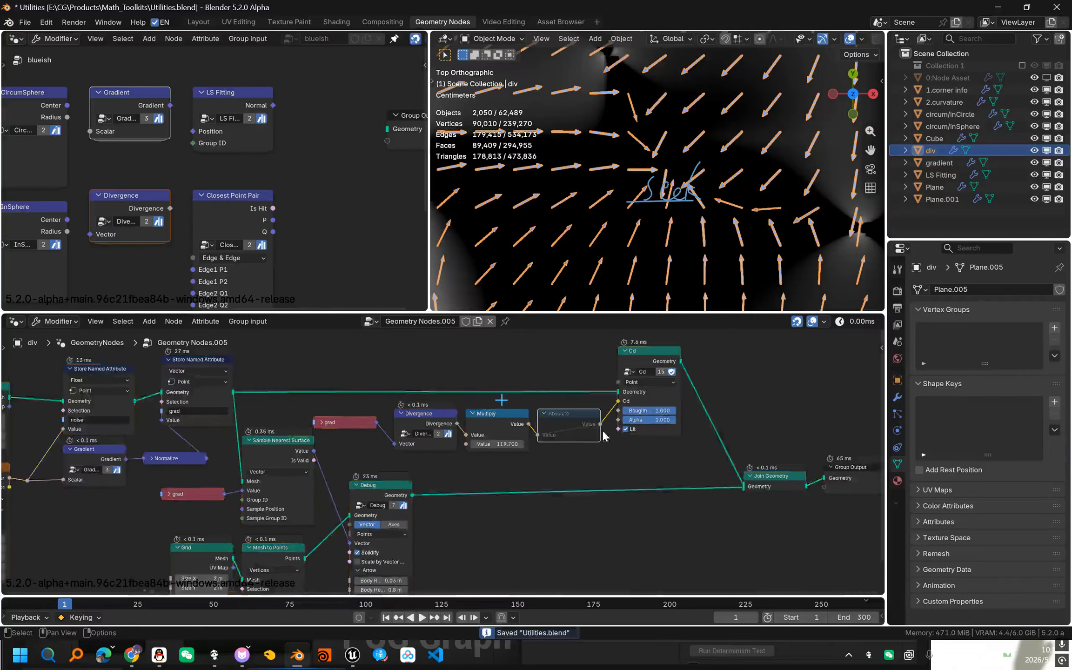
pyautogui.scroll(1, 600, 428)
pyautogui.moveTo(601, 427); pyautogui.dragTo(518, 427, button='middle')
pyautogui.press('m')
pyautogui.scroll(-3, 667, 208)
pyautogui.scroll(5, 668, 205)
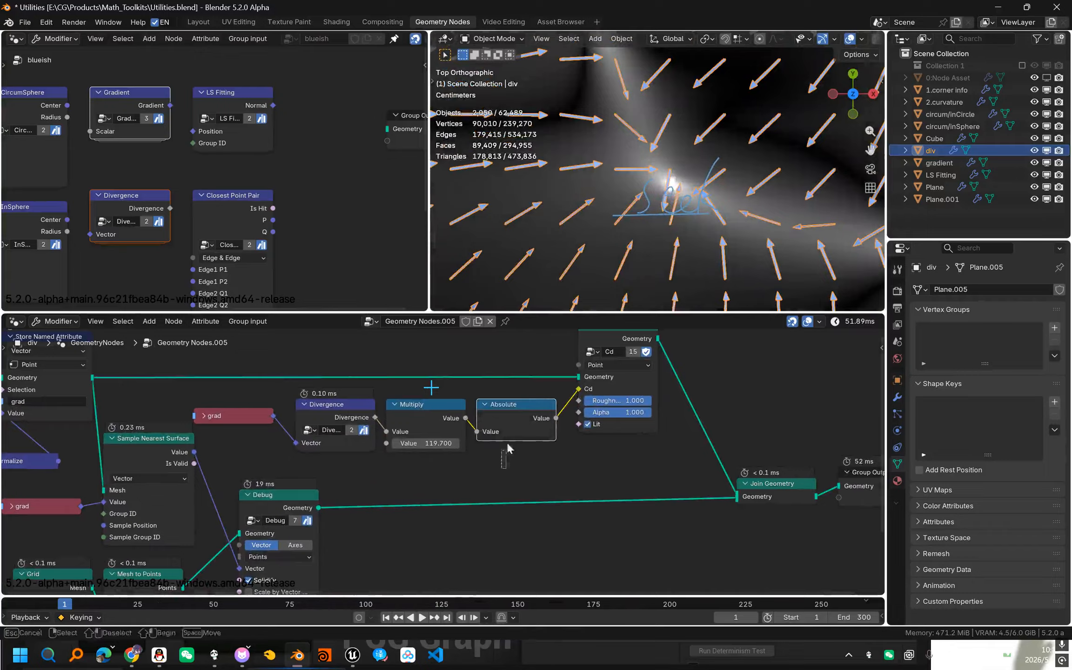
pyautogui.press('m')
pyautogui.press('m')
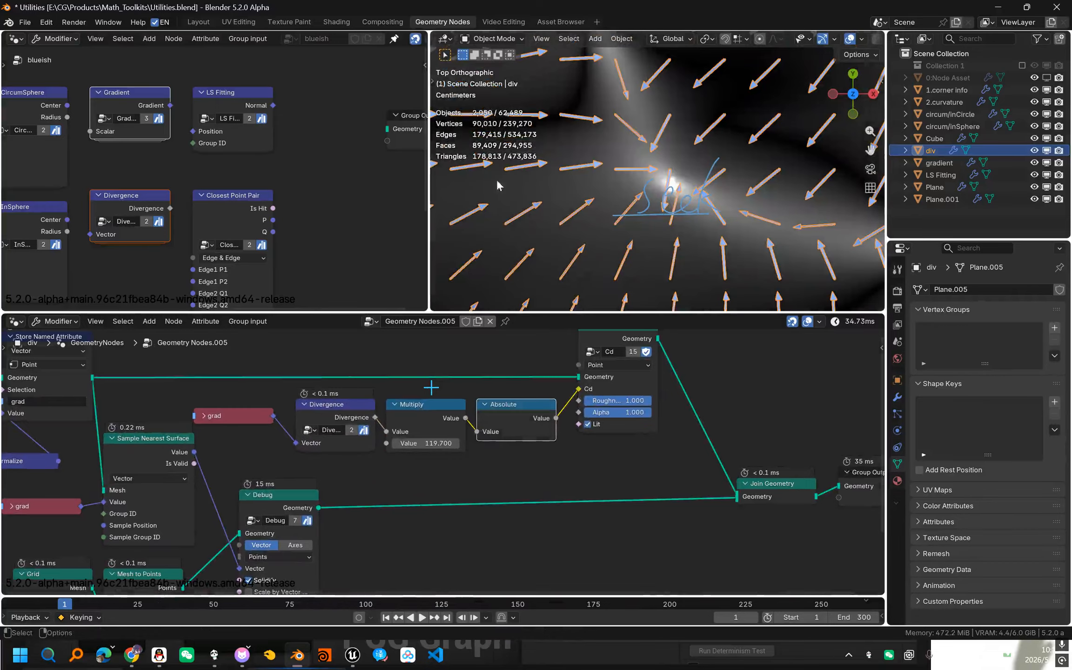
pyautogui.scroll(-1, 703, 109)
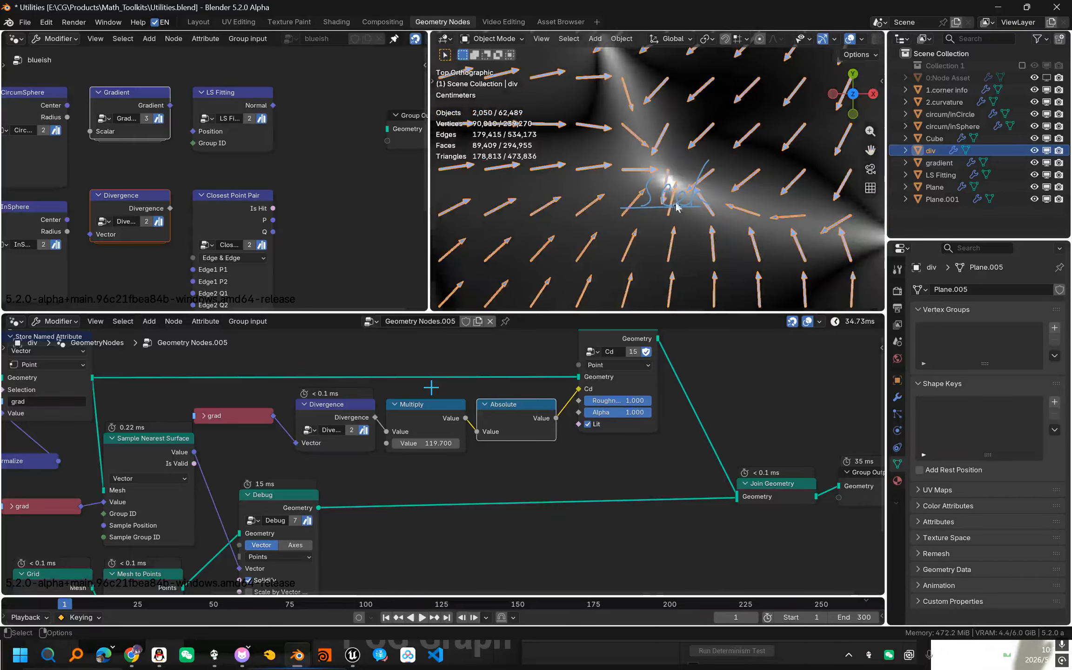
# Mute the Absolute node again, inspect the divergence around the source annotation, and save the file.
pyautogui.press('m')
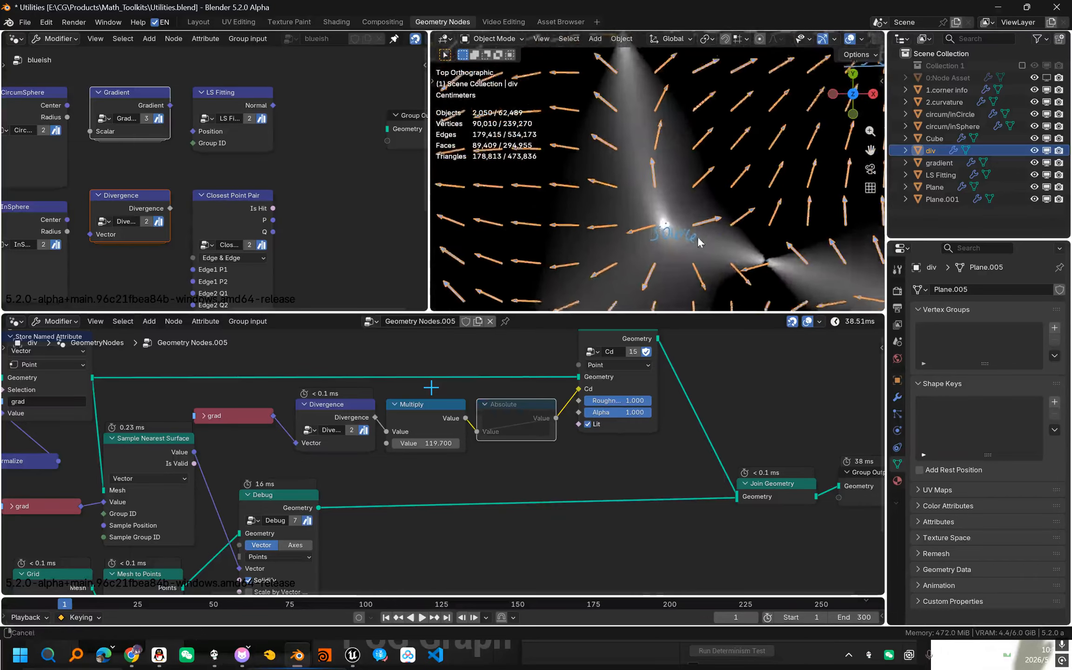
pyautogui.scroll(2, 652, 175)
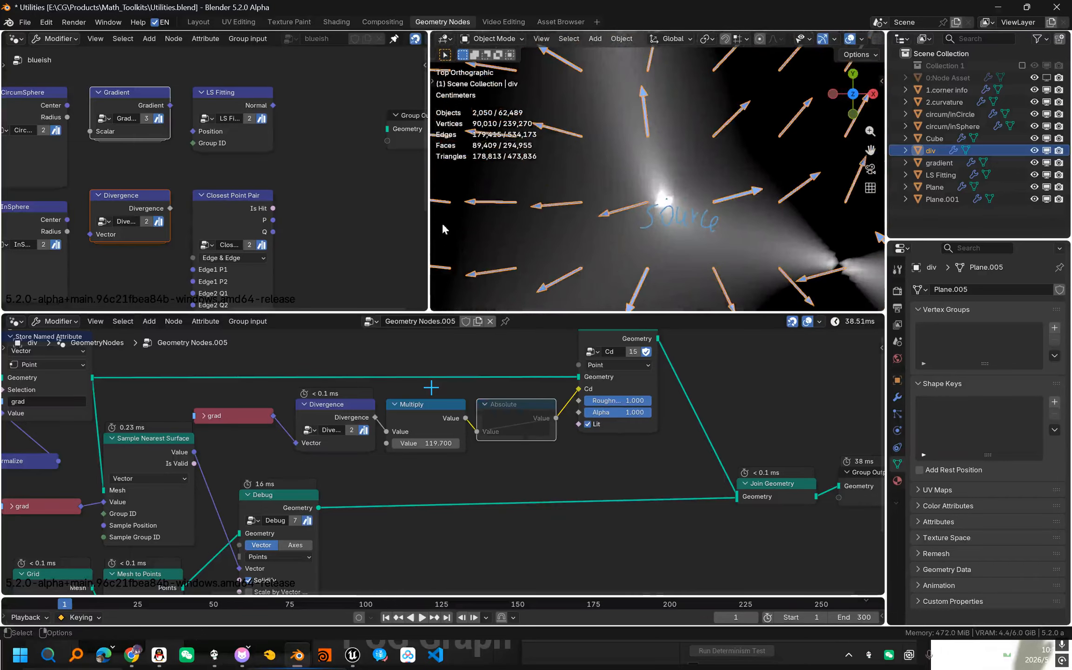
pyautogui.scroll(-4, 669, 185)
pyautogui.hotkey('ctrl', 's')
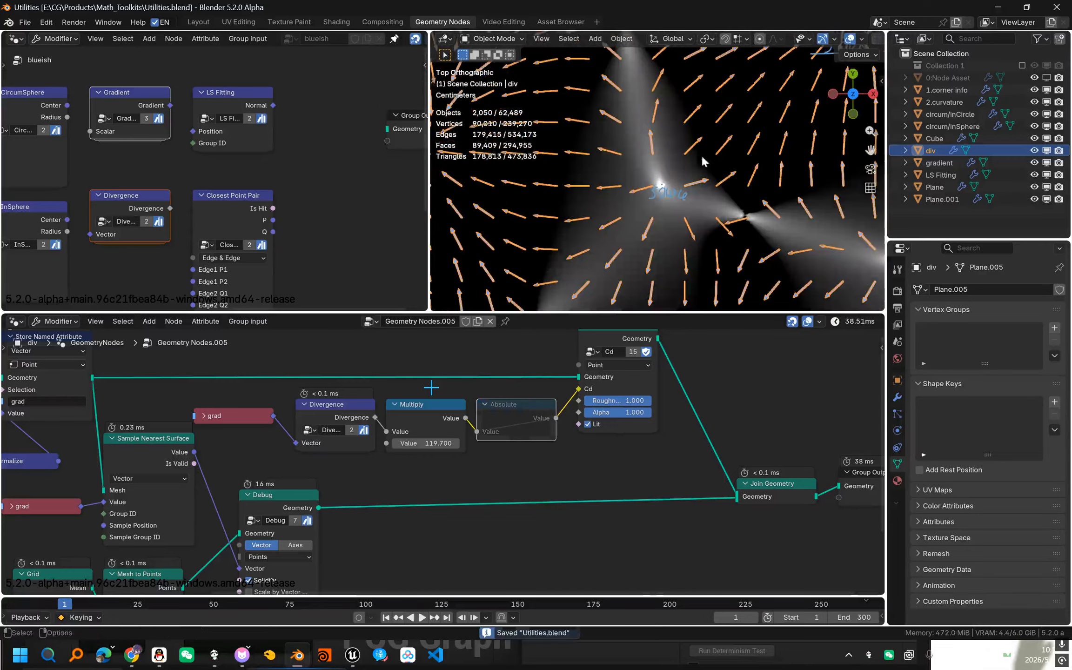
pyautogui.scroll(-3, 670, 185)
pyautogui.scroll(-3, 687, 175)
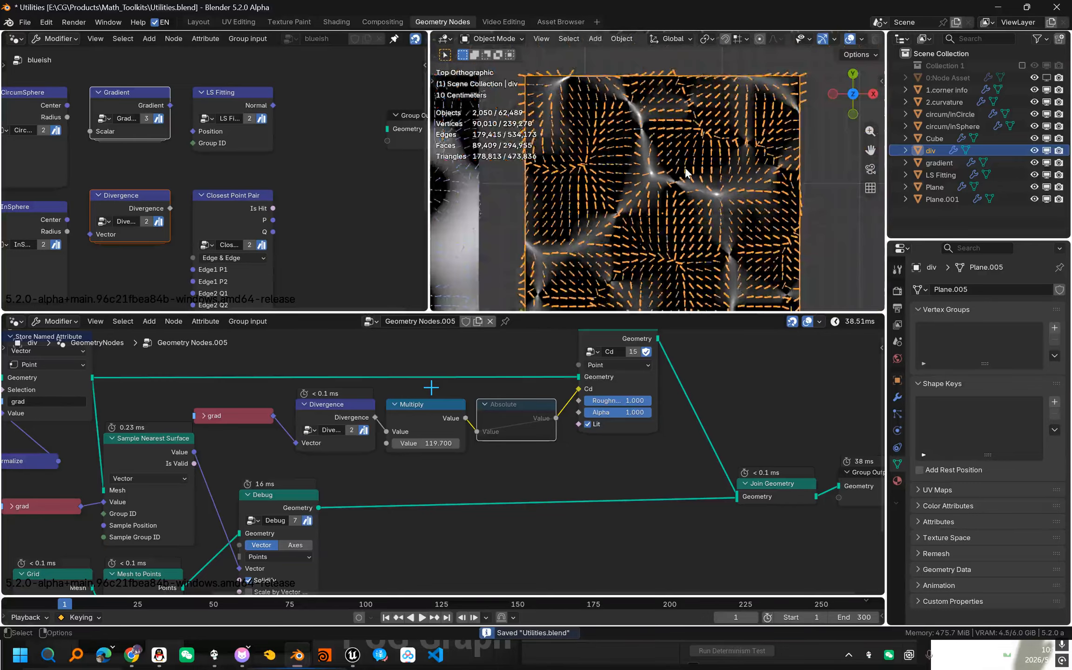
# Hide the overlays, select and frame the LS Fitting point cloud, and save the file.
pyautogui.hotkey('shift', 'alt', 'z')
pyautogui.scroll(-4, 686, 174)
pyautogui.keyDown('shift'); pyautogui.moveTo(720, 121); pyautogui.dragTo(763, 70, button='middle'); pyautogui.keyUp('shift')
pyautogui.keyDown('ctrl'); pyautogui.moveTo(763, 70); pyautogui.dragTo(718, 247, button='middle'); pyautogui.keyUp('ctrl')
pyautogui.hotkey('ctrl', 's')
pyautogui.click(569, 246)
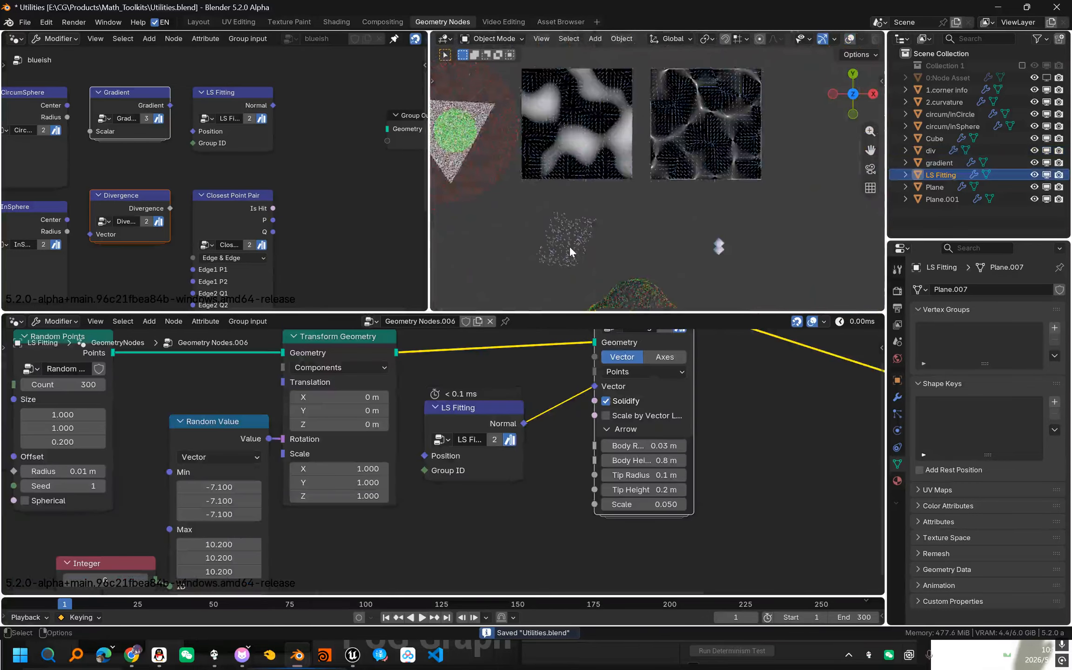
pyautogui.press('KP_Decimal')
pyautogui.scroll(2, 245, 125)
pyautogui.hotkey('ctrl', 's')
pyautogui.moveTo(691, 179); pyautogui.dragTo(654, 186, button='middle')
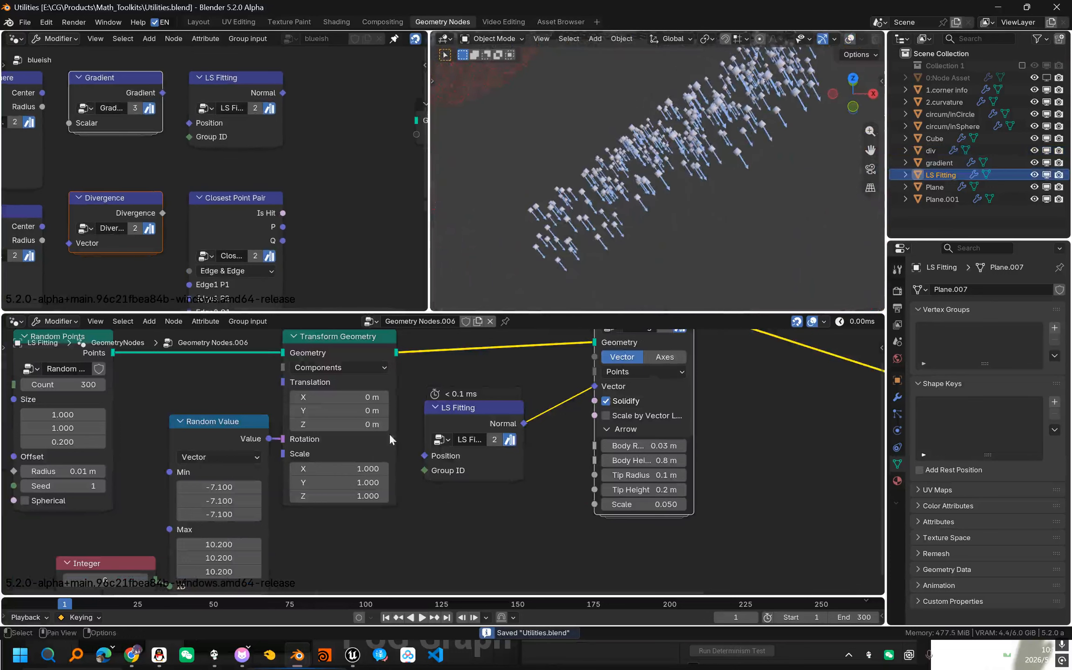
# Preview the Transform Geometry node's output in the LS Fitting tree and show the viewport overlays.
pyautogui.scroll(-2, 389, 434)
pyautogui.moveTo(389, 434); pyautogui.dragTo(519, 455, button='middle')
pyautogui.scroll(1, 520, 452)
pyautogui.keyDown('ctrl'); pyautogui.keyDown('shift'); pyautogui.click(525, 384); pyautogui.keyUp('shift'); pyautogui.keyUp('ctrl')
pyautogui.hotkey('alt', 'shift', 'z')
pyautogui.moveTo(688, 219); pyautogui.dragTo(690, 229, button='middle')
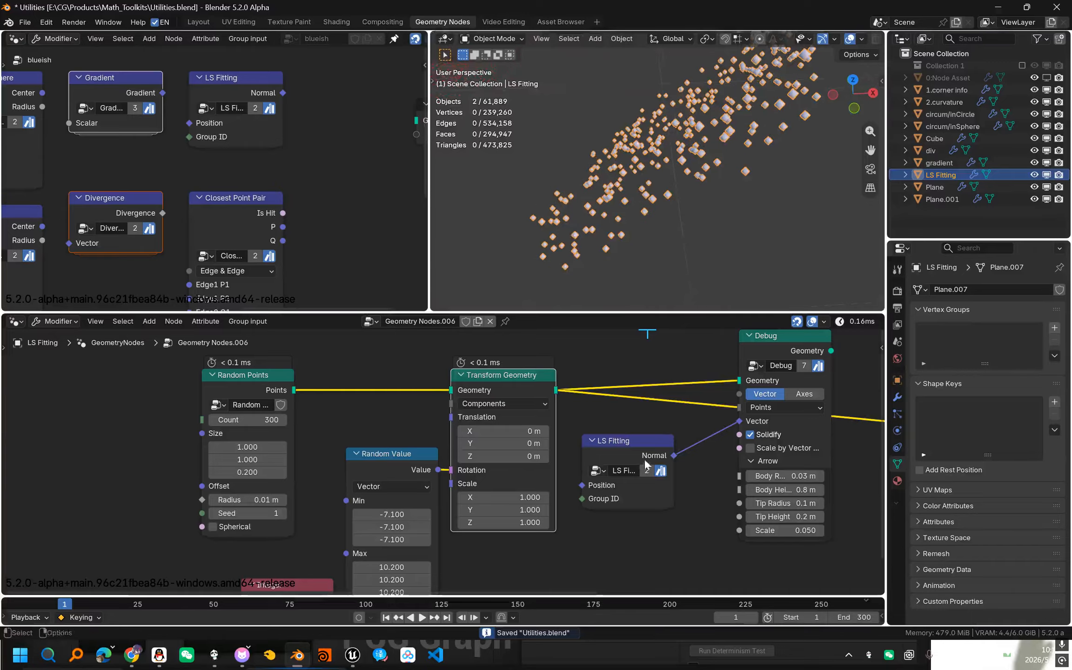
# Nudge the LS Fitting node slightly closer to the Debug node.
pyautogui.moveTo(645, 440)
pyautogui.mouseDown()
pyautogui.moveTo(658, 440)
pyautogui.moveTo(646, 439)
pyautogui.mouseUp()
pyautogui.moveTo(634, 440); pyautogui.dragTo(526, 465, button='middle')
pyautogui.scroll(2, 525, 465)
pyautogui.moveTo(524, 465); pyautogui.dragTo(541, 448)
pyautogui.moveTo(491, 545); pyautogui.dragTo(598, 402)
# Preview the Debug node's output, nudge that node closer to the LS Fitting node, and save the file.
pyautogui.scroll(-1, 651, 372)
pyautogui.moveTo(670, 358); pyautogui.dragTo(549, 394, button='middle')
pyautogui.keyDown('ctrl'); pyautogui.keyDown('shift'); pyautogui.click(564, 394); pyautogui.keyUp('shift'); pyautogui.keyUp('ctrl')
pyautogui.moveTo(561, 394); pyautogui.dragTo(546, 408)
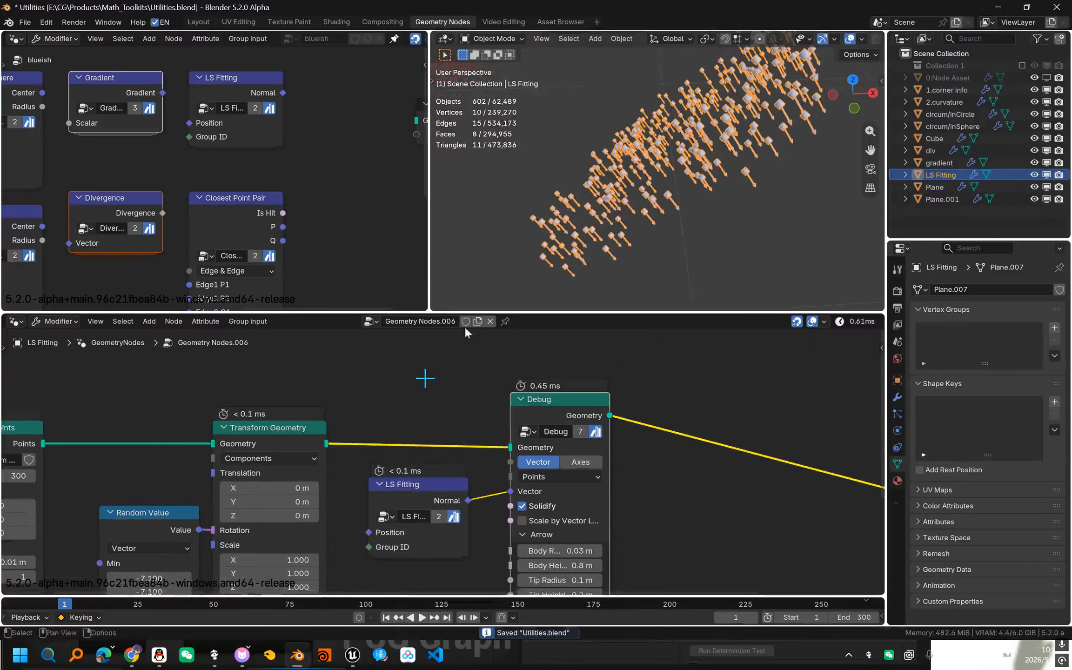
pyautogui.moveTo(728, 380); pyautogui.dragTo(603, 411, button='middle')
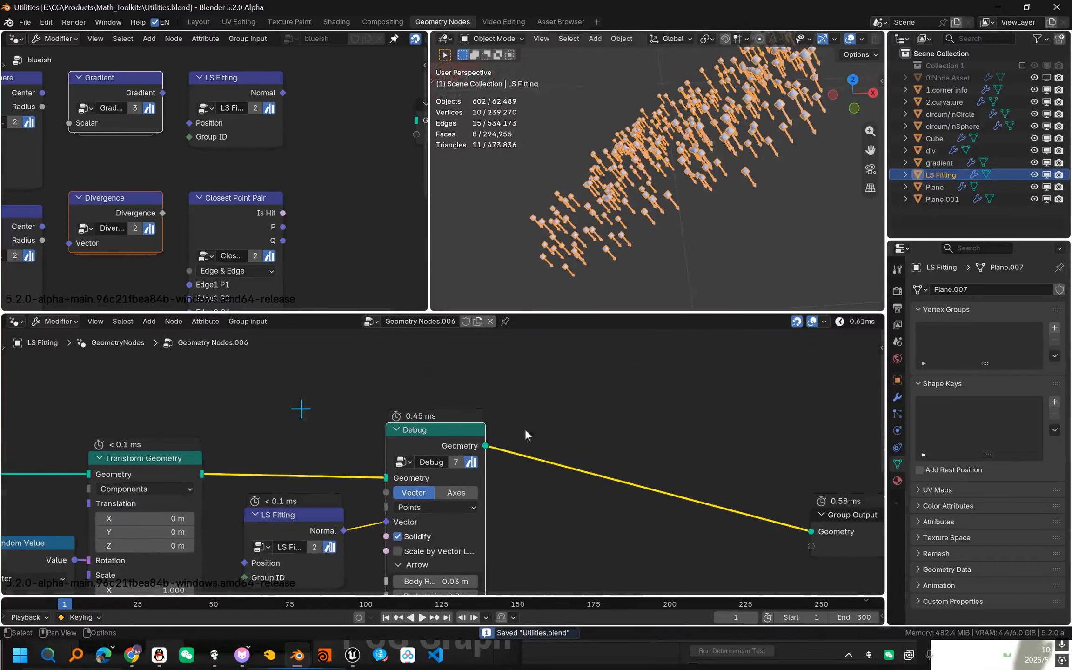
pyautogui.moveTo(525, 429); pyautogui.dragTo(575, 390, button='middle')
pyautogui.moveTo(568, 365); pyautogui.dragTo(554, 365)
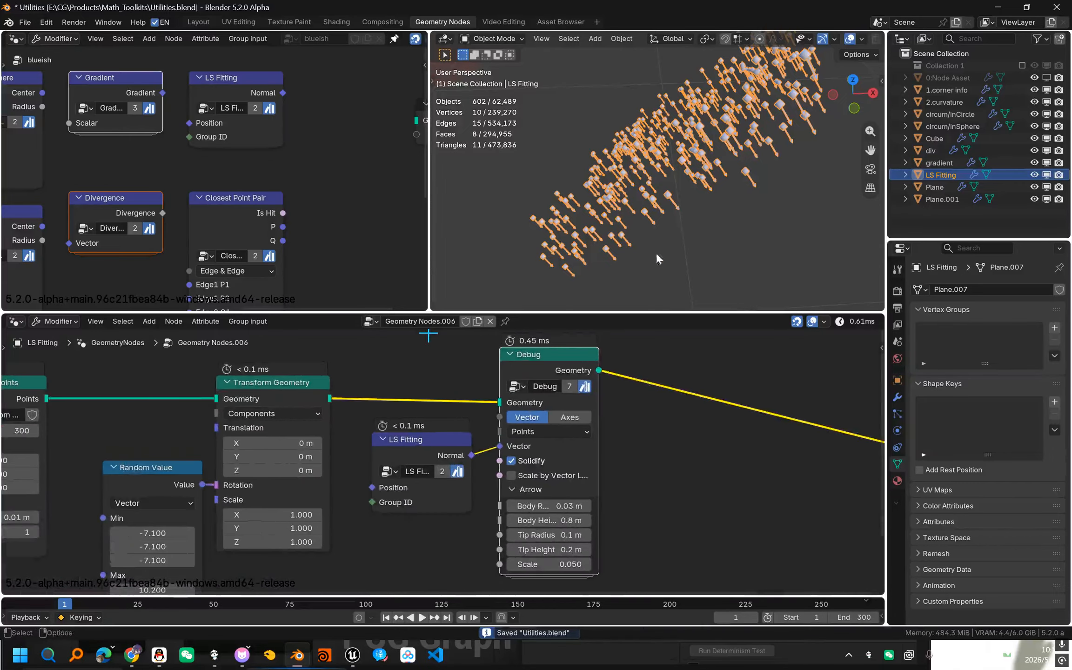
pyautogui.hotkey('ctrl', 's')
# Examine the fitted normal arrows on the LS Fitting point cloud from several angles.
pyautogui.moveTo(686, 198); pyautogui.dragTo(669, 150, button='middle')
pyautogui.scroll(1, 372, 501)
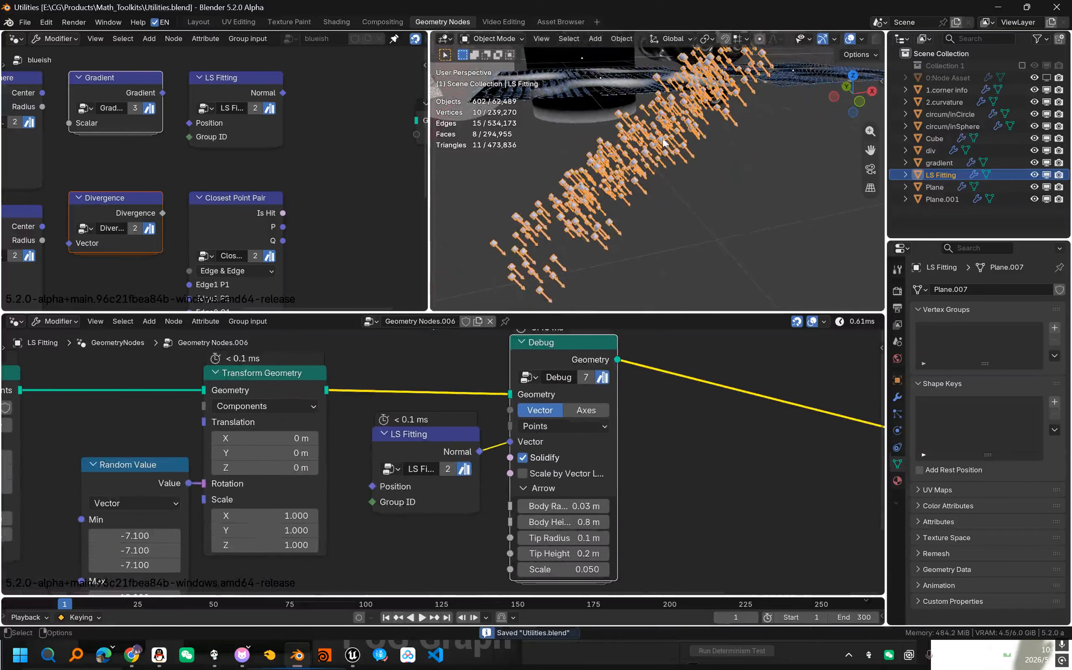
pyautogui.scroll(-1, 697, 116)
pyautogui.scroll(2, 652, 161)
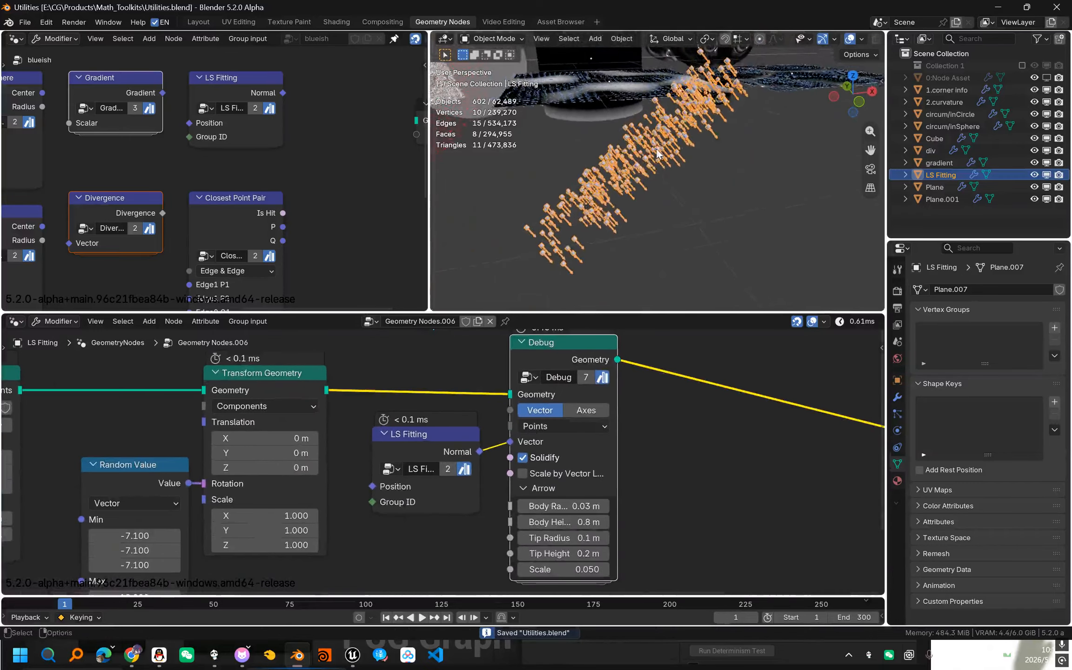
pyautogui.moveTo(655, 158); pyautogui.dragTo(640, 124, button='middle')
pyautogui.moveTo(723, 80); pyautogui.dragTo(699, 89, button='middle')
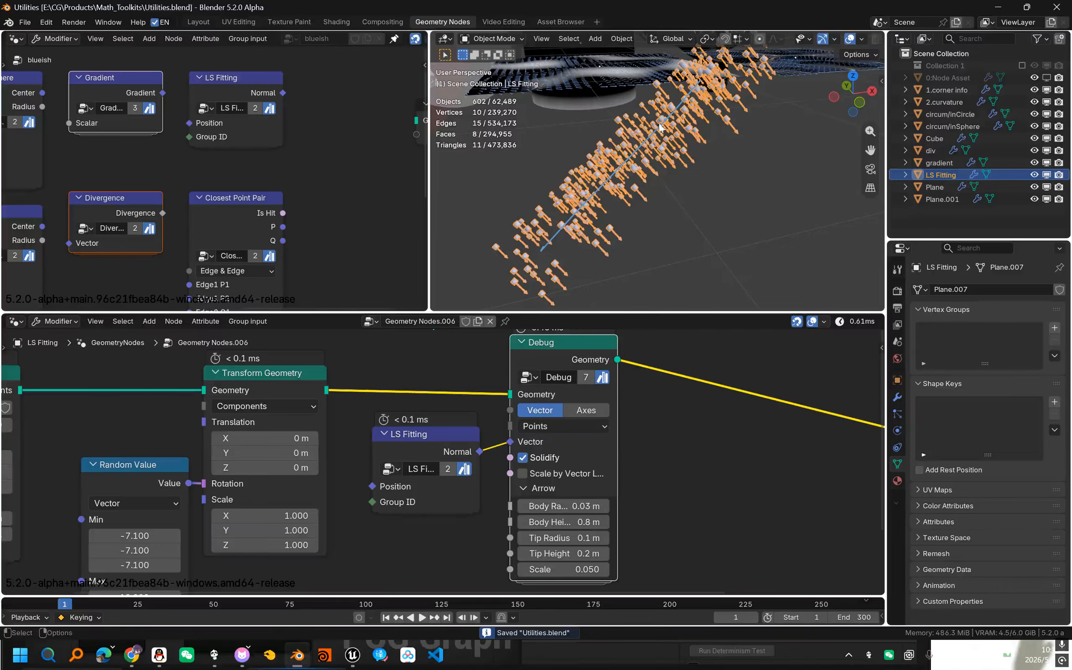
# Sketch annotation strokes through the LS Fitting point cloud to illustrate the fitted direction, and erase them.
pyautogui.press('d')
pyautogui.moveTo(639, 147); pyautogui.dragTo(646, 154)
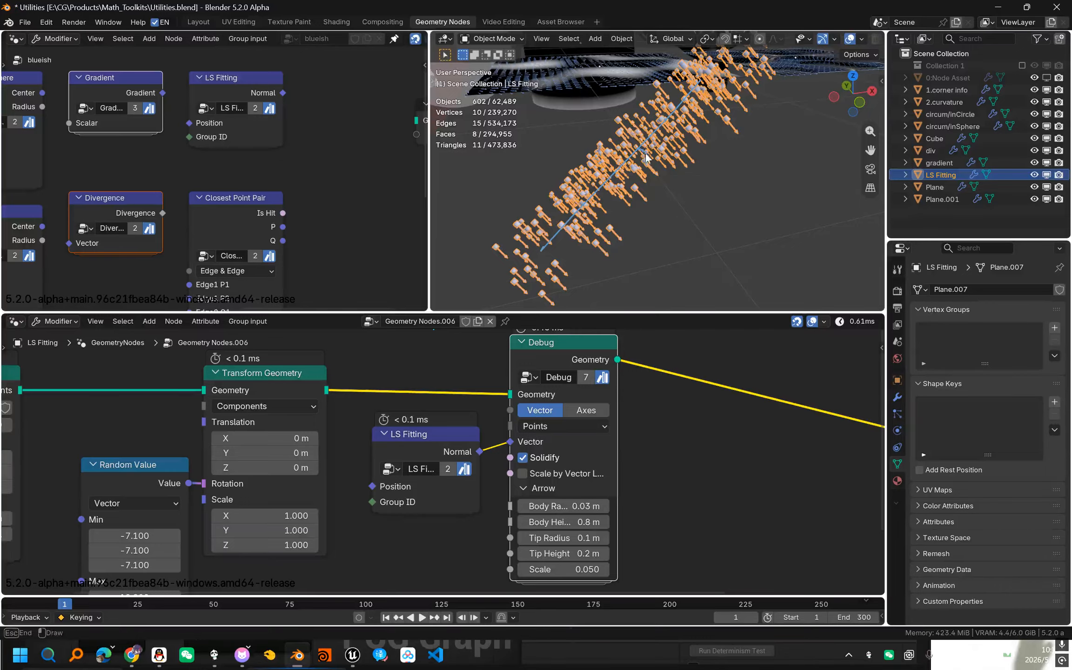
pyautogui.press('d')
pyautogui.press('d')
pyautogui.press('d')
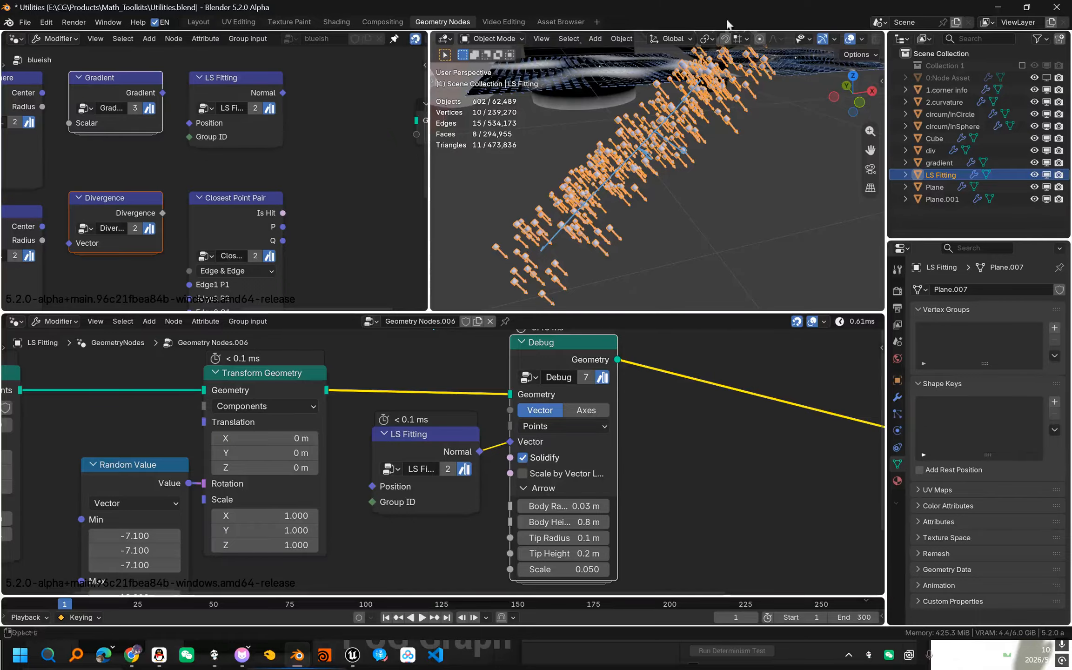
pyautogui.moveTo(660, 124); pyautogui.dragTo(538, 231, button='right')
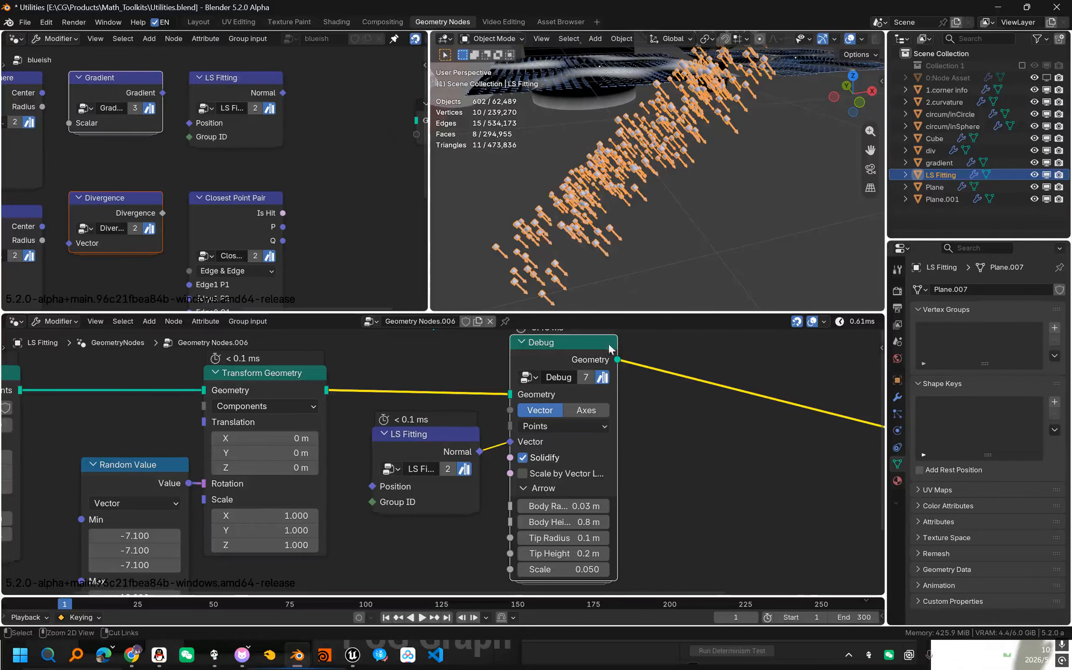
# Shift the LS Fitting node slightly away from the Debug node and save the file.
pyautogui.scroll(-3, 606, 418)
pyautogui.hotkey('ctrl', 's')
pyautogui.scroll(3, 598, 440)
pyautogui.hotkey('ctrl', 's')
pyautogui.moveTo(441, 450)
pyautogui.mouseDown()
pyautogui.moveTo(453, 438)
pyautogui.moveTo(437, 453)
pyautogui.mouseUp()
pyautogui.hotkey('ctrl', 's')
# Hide the overlays and select the Closest Point Pair node in the pinned utilities tree.
pyautogui.moveTo(672, 168); pyautogui.dragTo(623, 203, button='middle')
pyautogui.hotkey('alt', 'shift', 'z')
pyautogui.scroll(-1, 312, 213)
pyautogui.moveTo(326, 141); pyautogui.dragTo(244, 231)
pyautogui.moveTo(706, 156); pyautogui.dragTo(579, 220, button='middle')
# Show the overlays again, and select and frame the Plane object containing the two closest-point markers.
pyautogui.scroll(-2, 701, 205)
pyautogui.hotkey('alt', 'shift', 'z')
pyautogui.click(724, 203)
pyautogui.press('KP_Decimal')
pyautogui.moveTo(709, 211); pyautogui.dragTo(637, 182, button='middle')
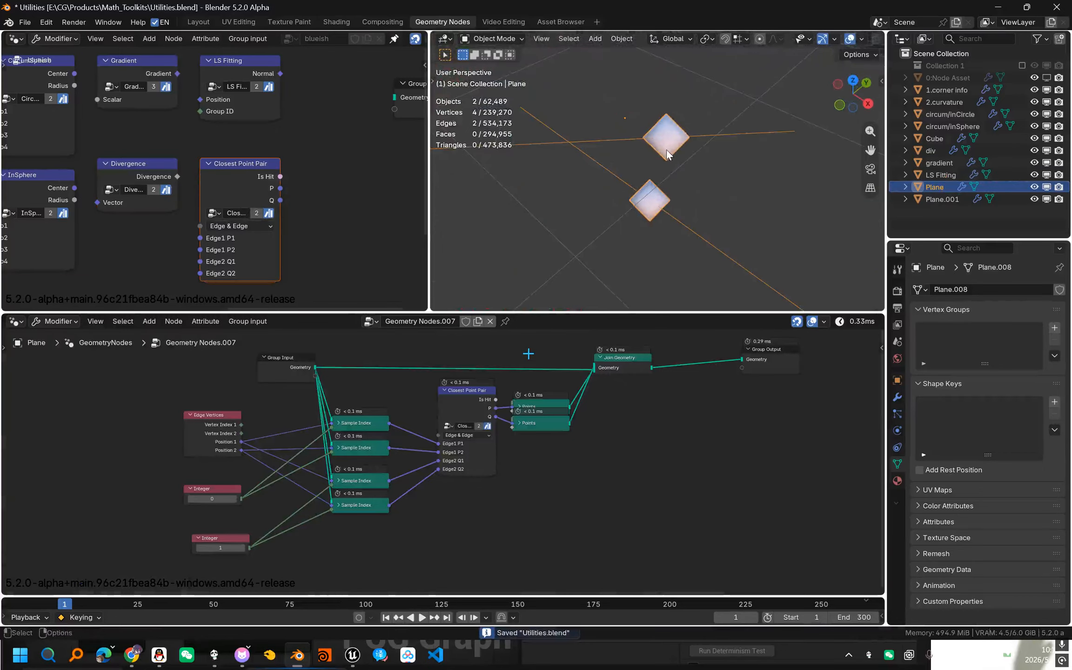
# Select the Closest Point Pair node together with both Points nodes in the Plane object's node tree.
pyautogui.scroll(2, 579, 433)
pyautogui.moveTo(664, 475); pyautogui.dragTo(429, 374)
pyautogui.moveTo(596, 396); pyautogui.dragTo(560, 419, button='middle')
pyautogui.scroll(1, 553, 419)
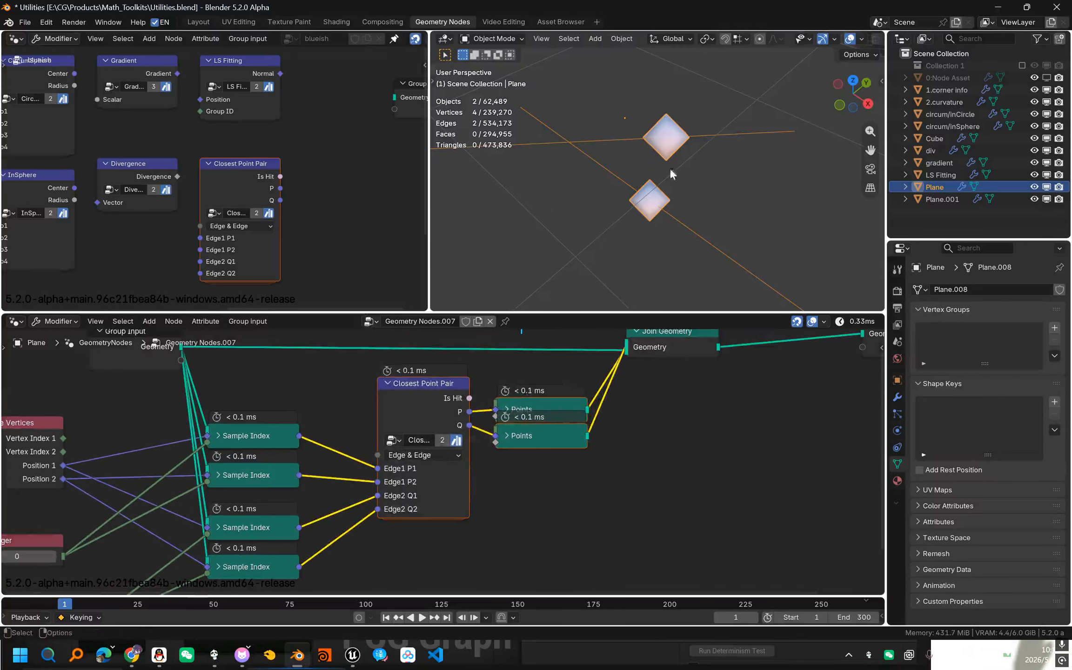
# Enter Edit Mode on the Plane object and trackball-rotate the selected edge by about -20.6° and -15.5°.
pyautogui.moveTo(669, 167); pyautogui.dragTo(471, 142, button='middle')
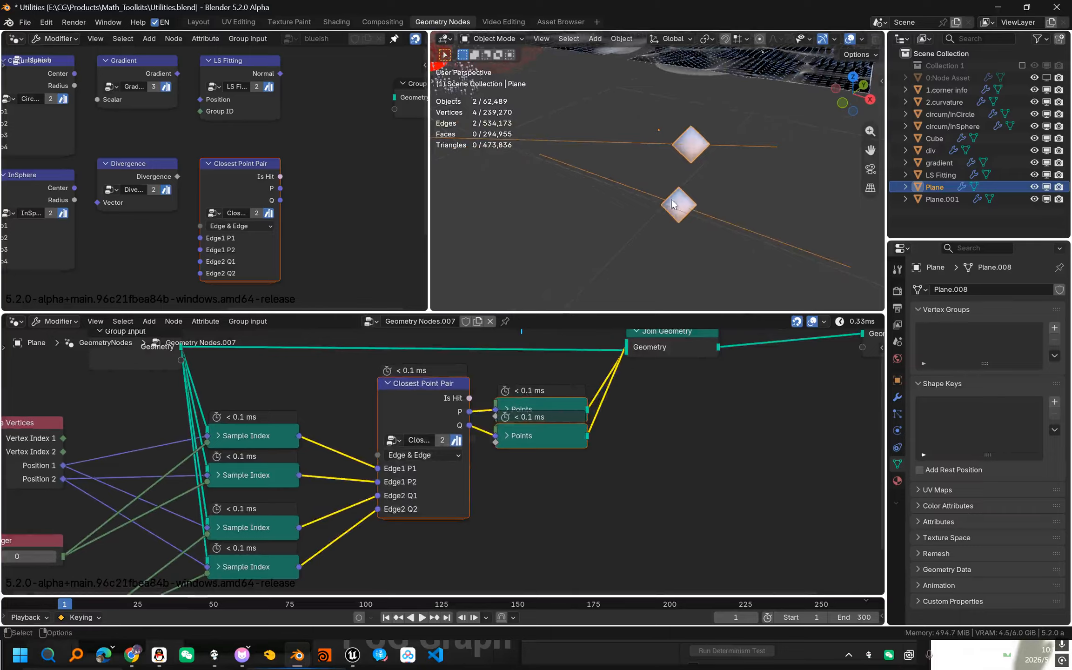
pyautogui.press('Tab')
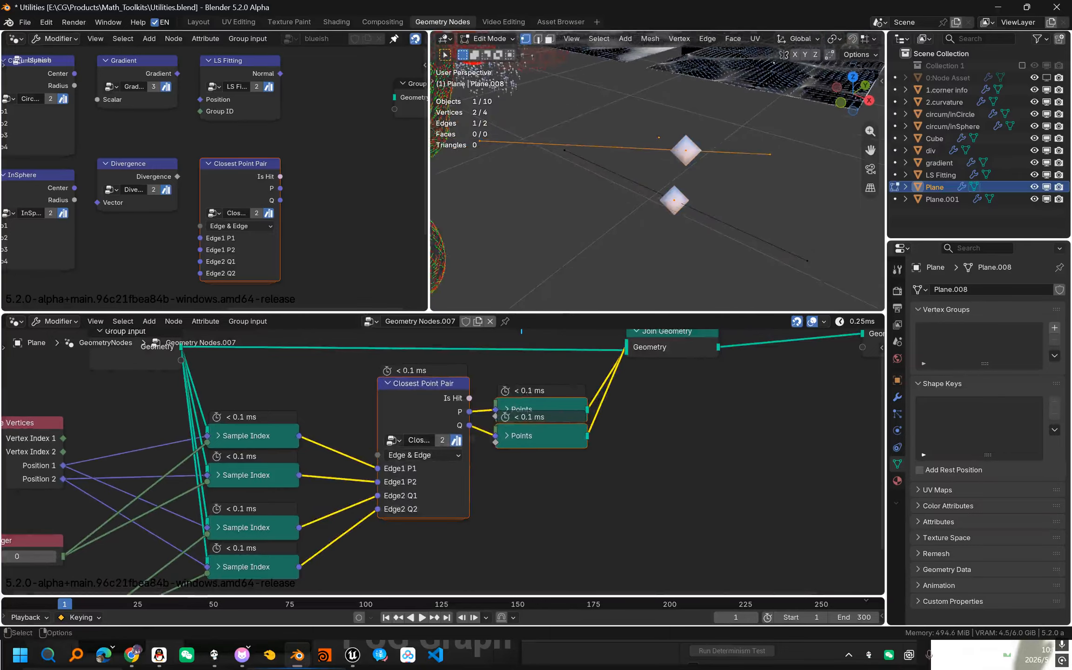
pyautogui.press('r')
pyautogui.press('r')
pyautogui.click(712, 137)
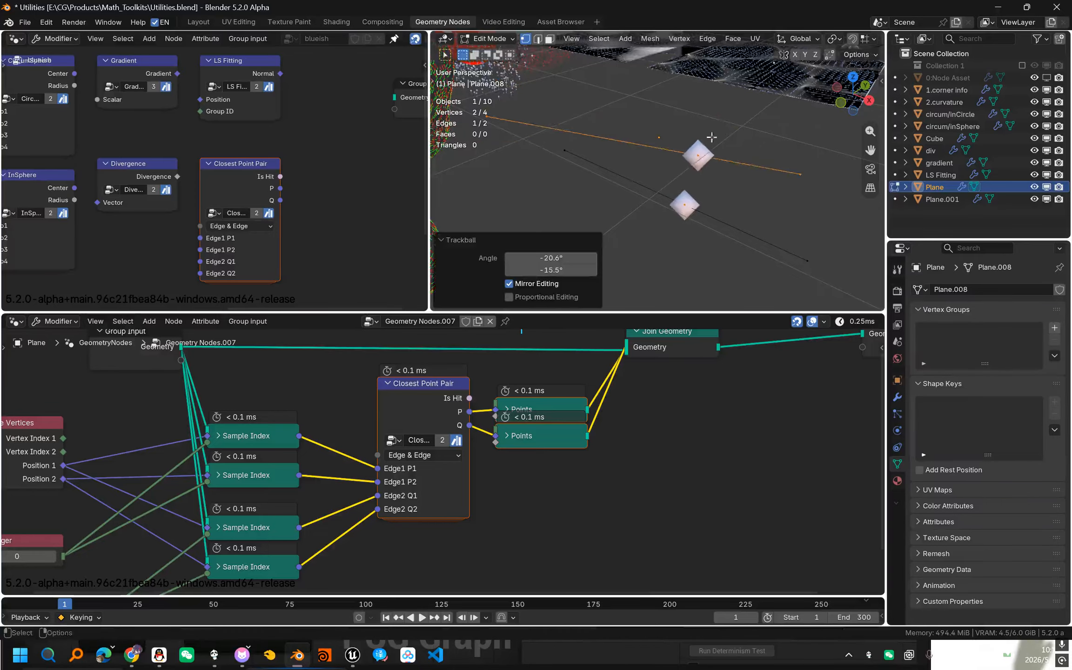
# Move the selected edge about 0.15 m in X, 0.06 m in Y and 0.04 m in Z, and trackball-rotate it about -8° and 19.5°.
pyautogui.moveTo(712, 137); pyautogui.dragTo(720, 155, button='middle')
pyautogui.press('g')
pyautogui.click(763, 142)
pyautogui.press('r')
pyautogui.press('r')
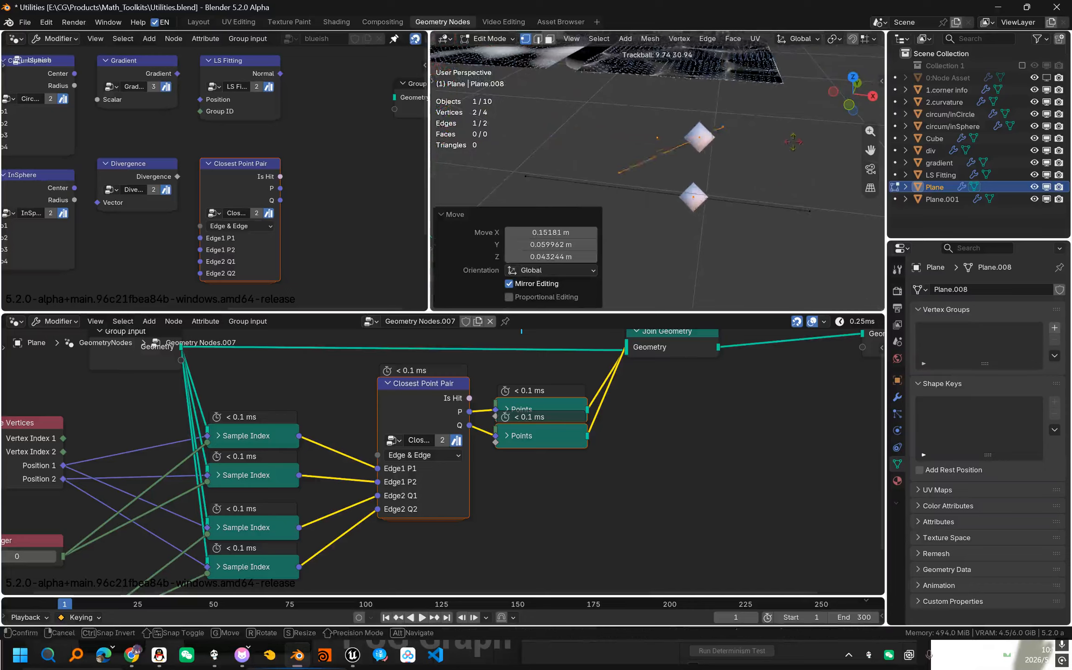
pyautogui.click(769, 127)
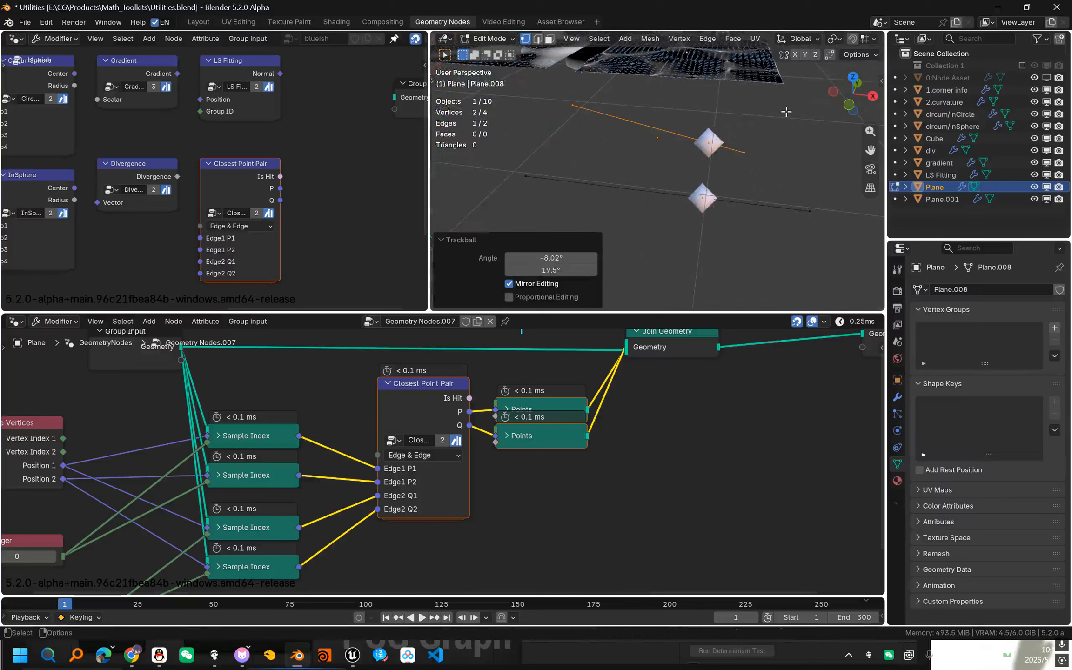
pyautogui.moveTo(737, 177); pyautogui.dragTo(713, 161, button='middle')
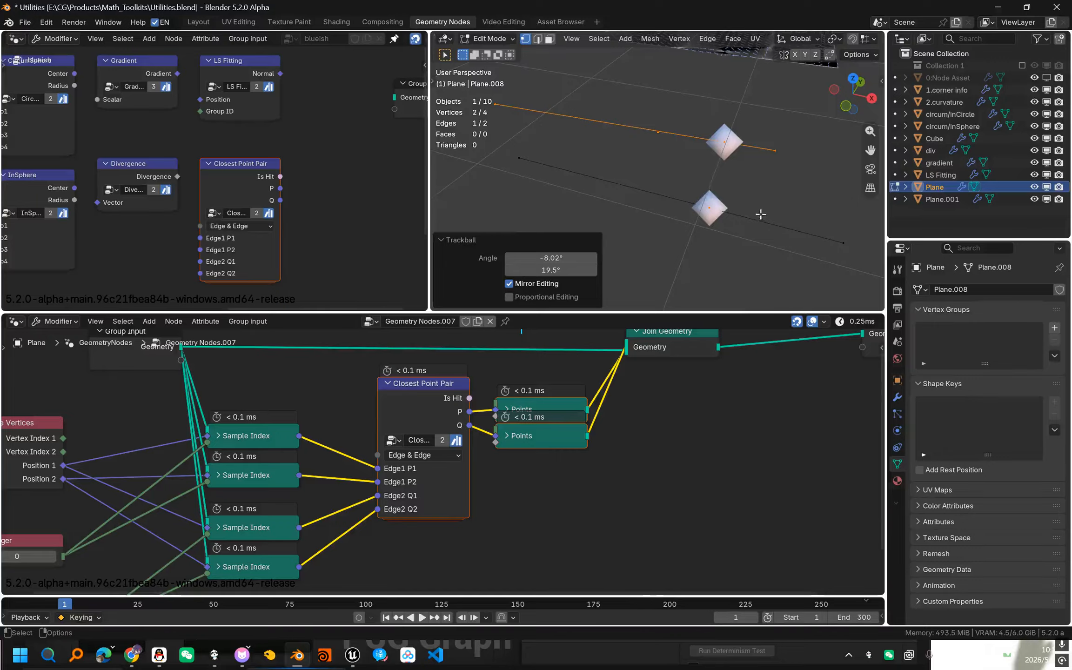
pyautogui.scroll(1, 572, 481)
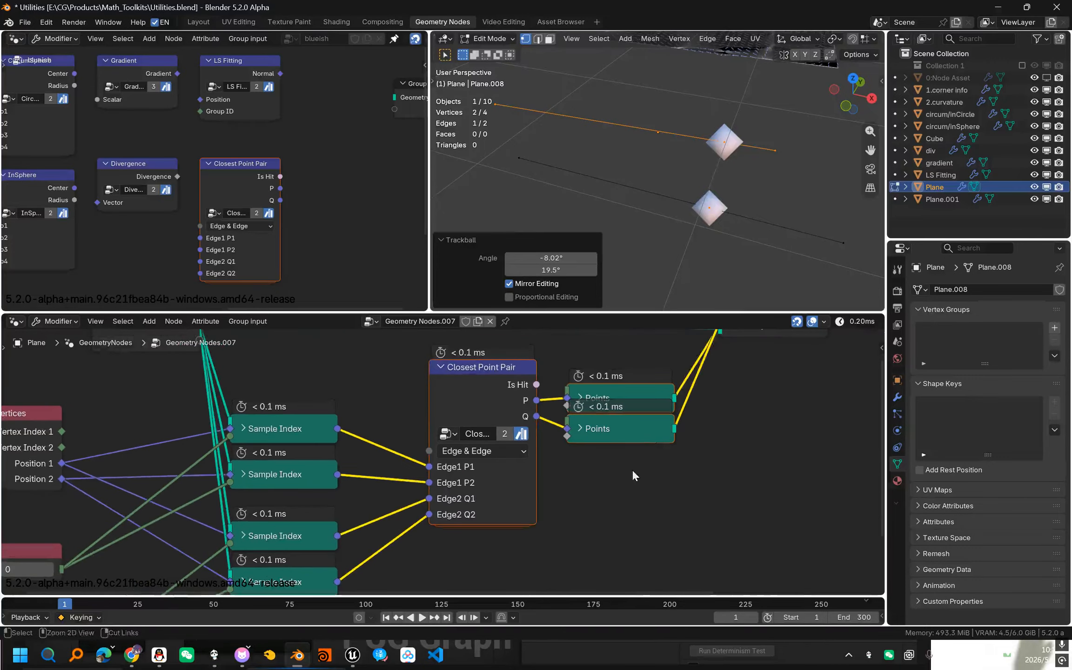
# Move the Closest Point Pair node slightly away from the two Points nodes and save the file.
pyautogui.hotkey('ctrl', 's')
pyautogui.moveTo(536, 400)
pyautogui.mouseDown()
pyautogui.moveTo(564, 385)
pyautogui.moveTo(537, 399)
pyautogui.moveTo(481, 383)
pyautogui.moveTo(540, 397)
pyautogui.moveTo(521, 404)
pyautogui.mouseUp()
pyautogui.hotkey('ctrl', 's')
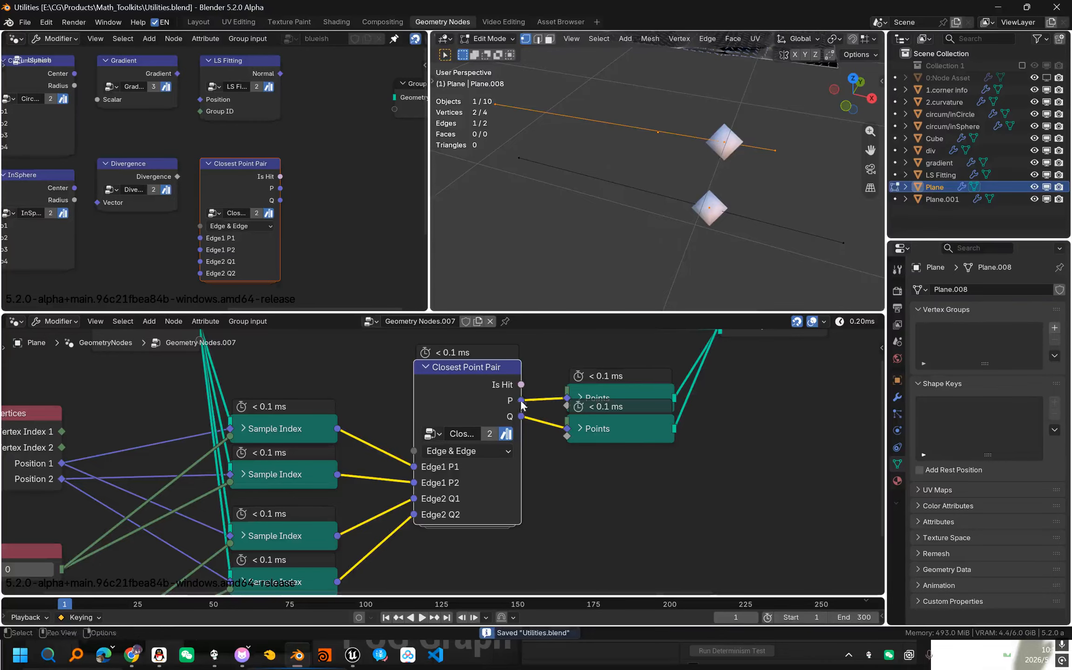
pyautogui.click(438, 474)
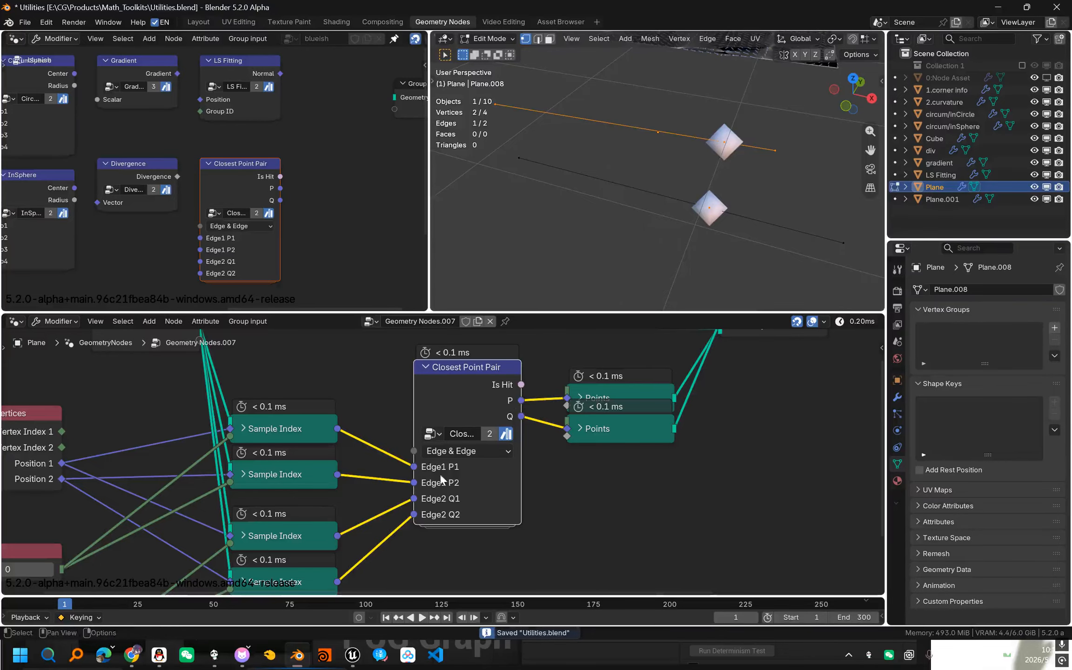
pyautogui.hotkey('ctrl', 's')
pyautogui.scroll(-1, 447, 467)
pyautogui.moveTo(530, 475); pyautogui.dragTo(505, 482, button='middle')
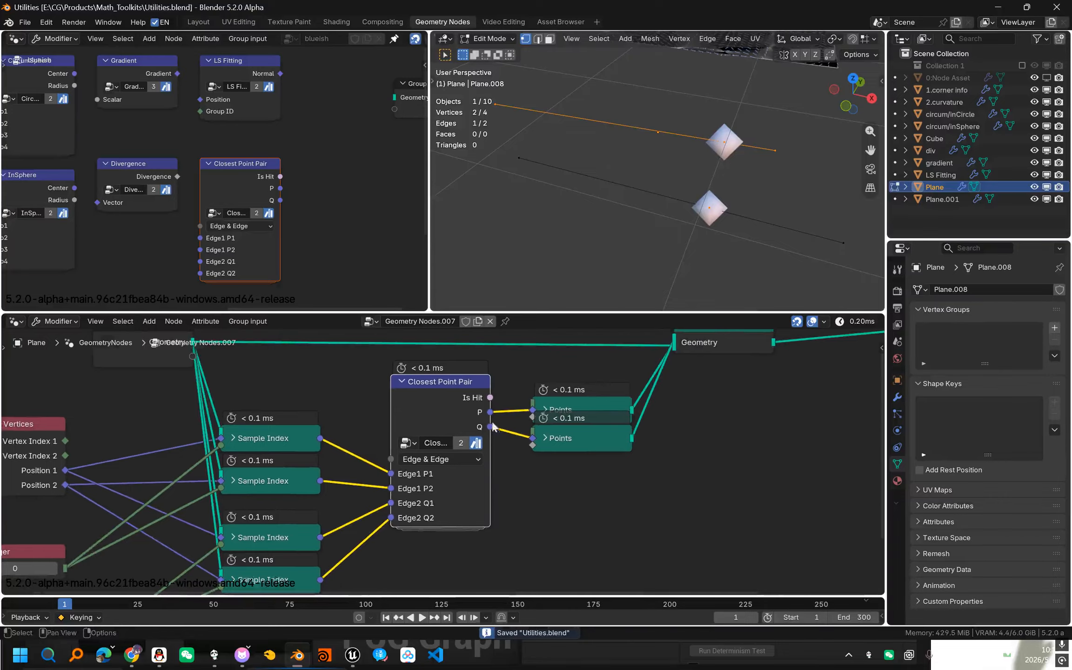
# Box-select the Closest Point Pair node, switch the selection to the two Points nodes, and save the file.
pyautogui.moveTo(490, 427); pyautogui.dragTo(503, 460)
pyautogui.rightClick(502, 461)
pyautogui.moveTo(402, 543); pyautogui.dragTo(449, 496)
pyautogui.moveTo(485, 500); pyautogui.dragTo(523, 479, button='middle')
pyautogui.moveTo(433, 523); pyautogui.dragTo(504, 474)
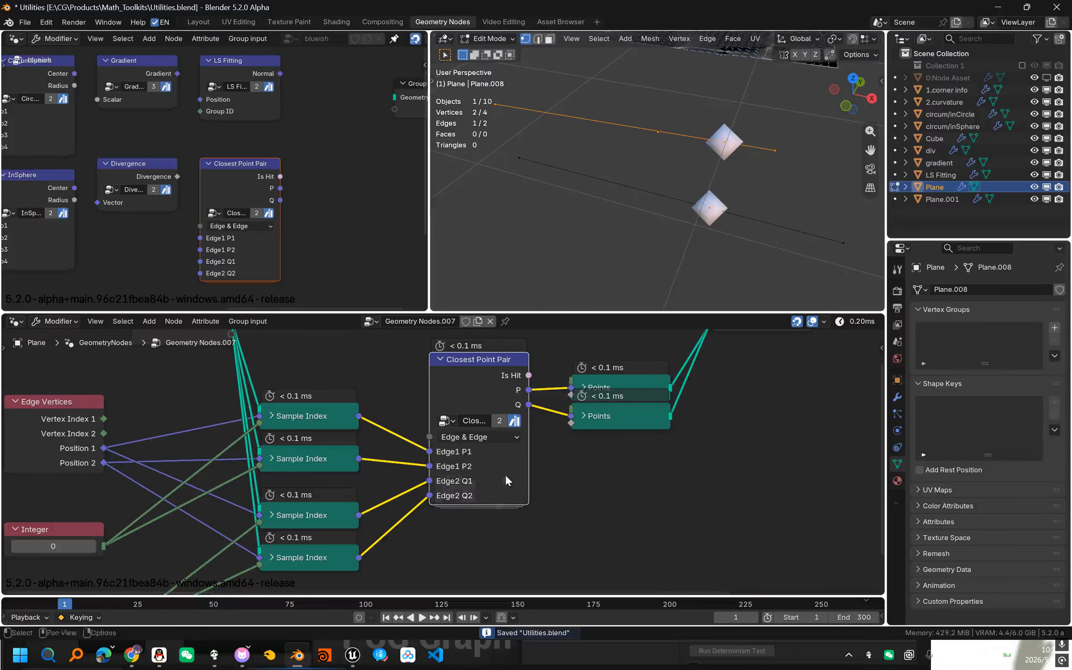
pyautogui.hotkey('ctrl', 's')
pyautogui.scroll(-1, 583, 466)
pyautogui.moveTo(583, 466); pyautogui.dragTo(517, 500, button='middle')
pyautogui.moveTo(535, 401); pyautogui.dragTo(569, 485)
pyautogui.hotkey('ctrl', 's')
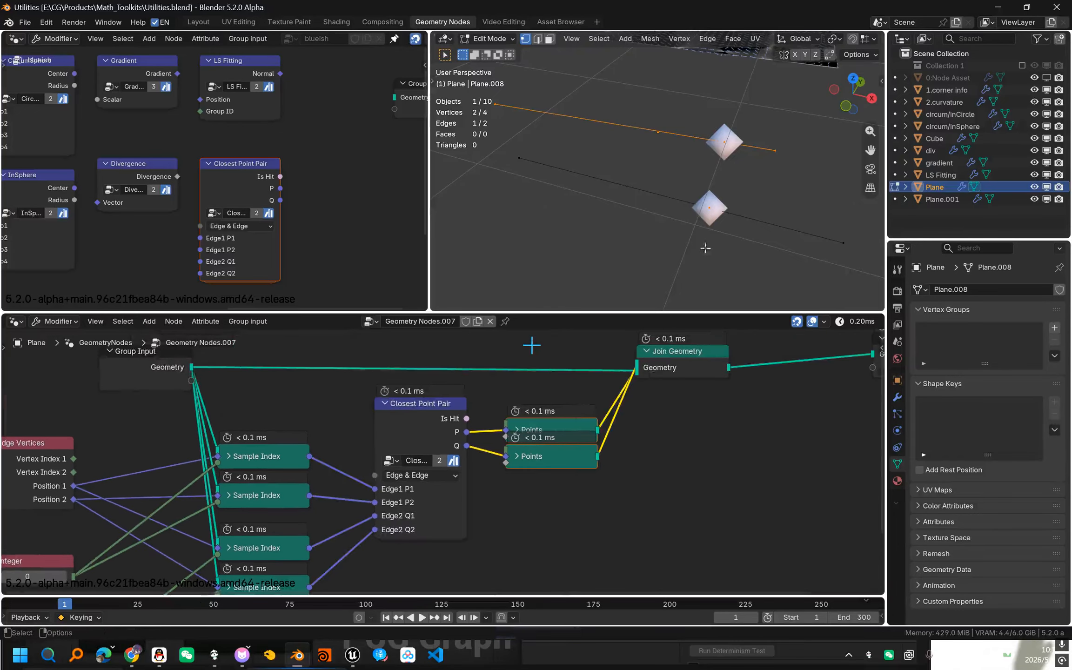
# Move the selected edge in three passes along the other edge, the last by about 0.38 m X, 0.12 m Y and -0.03 m Z.
pyautogui.press('g')
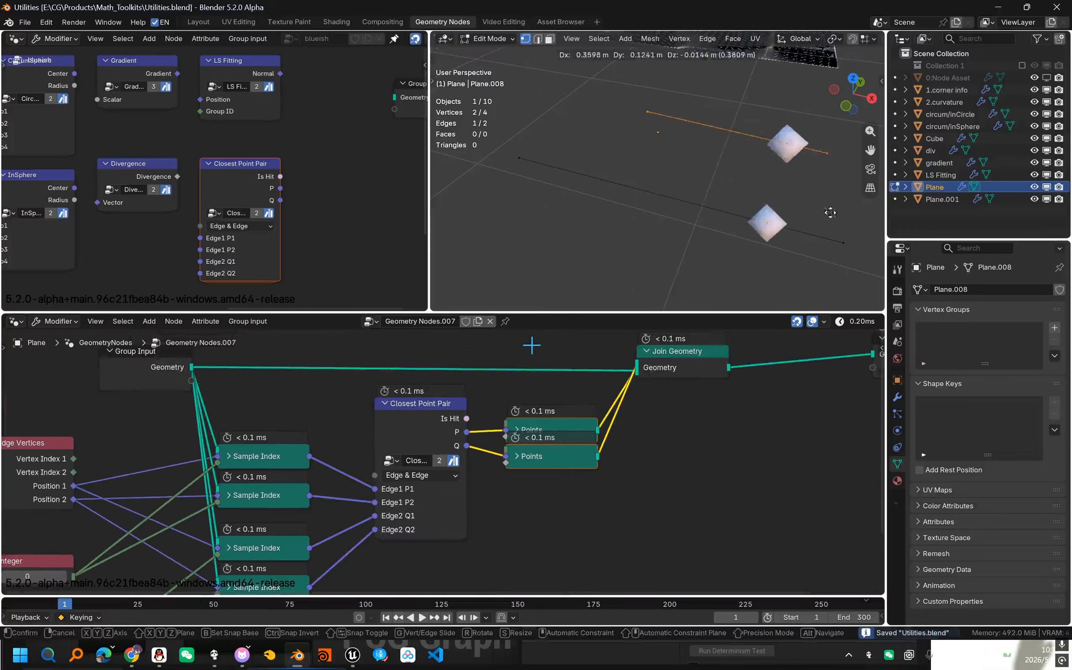
pyautogui.click(788, 218)
pyautogui.keyDown('shift'); pyautogui.moveTo(788, 218); pyautogui.dragTo(650, 199, button='middle'); pyautogui.keyUp('shift')
pyautogui.press('g')
pyautogui.click(847, 240)
pyautogui.keyDown('shift'); pyautogui.moveTo(753, 220); pyautogui.dragTo(763, 191, button='middle'); pyautogui.keyUp('shift')
pyautogui.press('g')
pyautogui.click(735, 228)
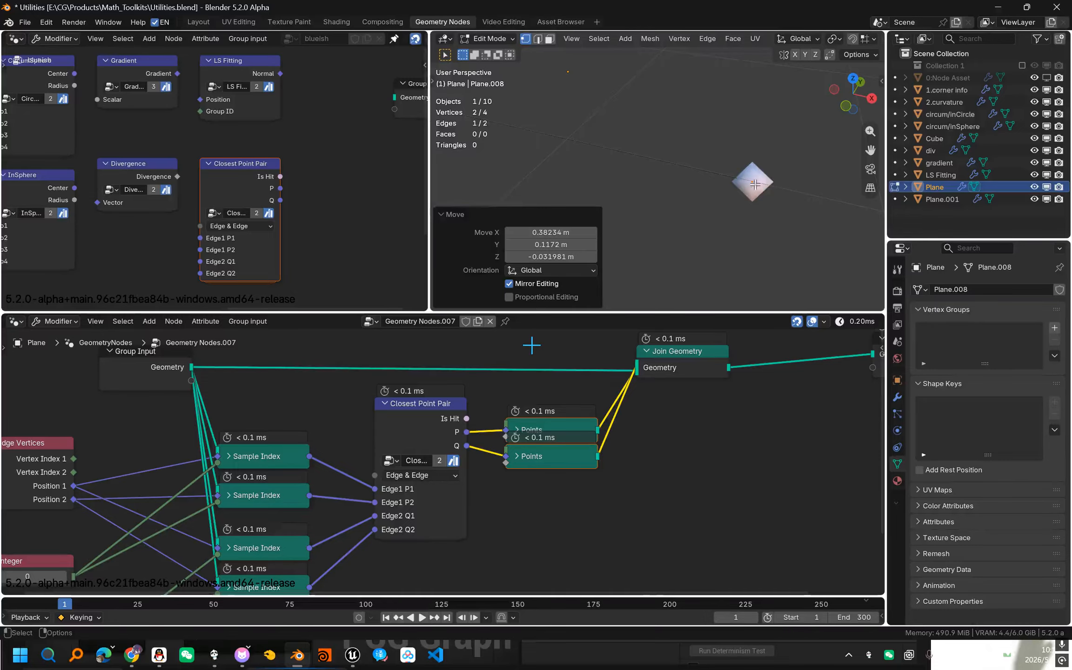
# Select the single end vertex of the moved edge at the closest-point marker, try moving it, and save the file.
pyautogui.moveTo(748, 228)
pyautogui.keyDown('shift'); pyautogui.mouseDown(button='middle')
pyautogui.moveTo(713, 240)
pyautogui.moveTo(682, 211)
pyautogui.mouseUp(button='middle'); pyautogui.keyUp('shift')
pyautogui.click(730, 223)
pyautogui.press('g')
pyautogui.rightClick(743, 204)
pyautogui.scroll(-2, 706, 210)
pyautogui.moveTo(711, 224); pyautogui.dragTo(640, 166)
pyautogui.press('g')
pyautogui.hotkey('ctrl', 's')
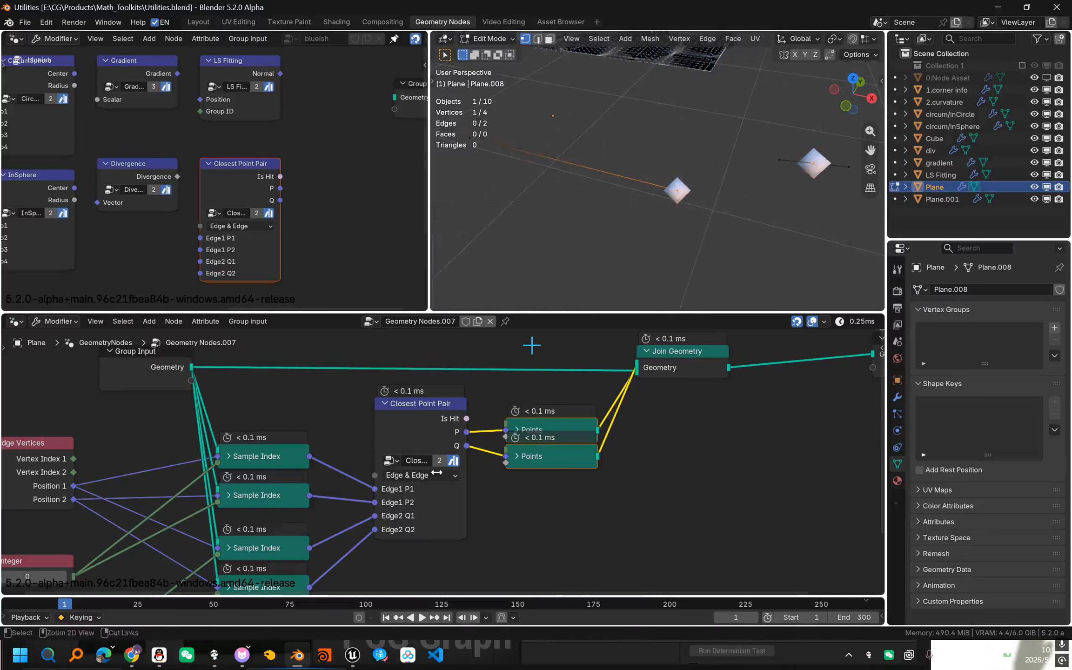
# Set the Closest Point Pair node's mode to Edge & Plane and inspect its edge and plane inputs.
pyautogui.scroll(1, 294, 559)
pyautogui.click(444, 469)
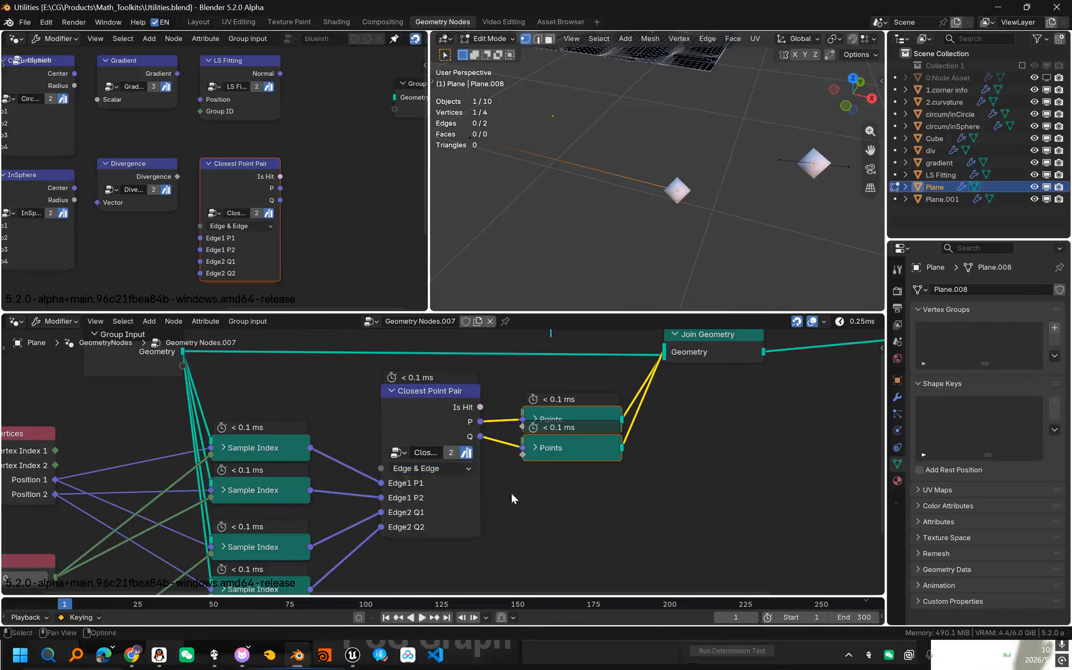
pyautogui.click(442, 468)
pyautogui.click(445, 517)
pyautogui.moveTo(529, 470); pyautogui.dragTo(572, 461, button='middle')
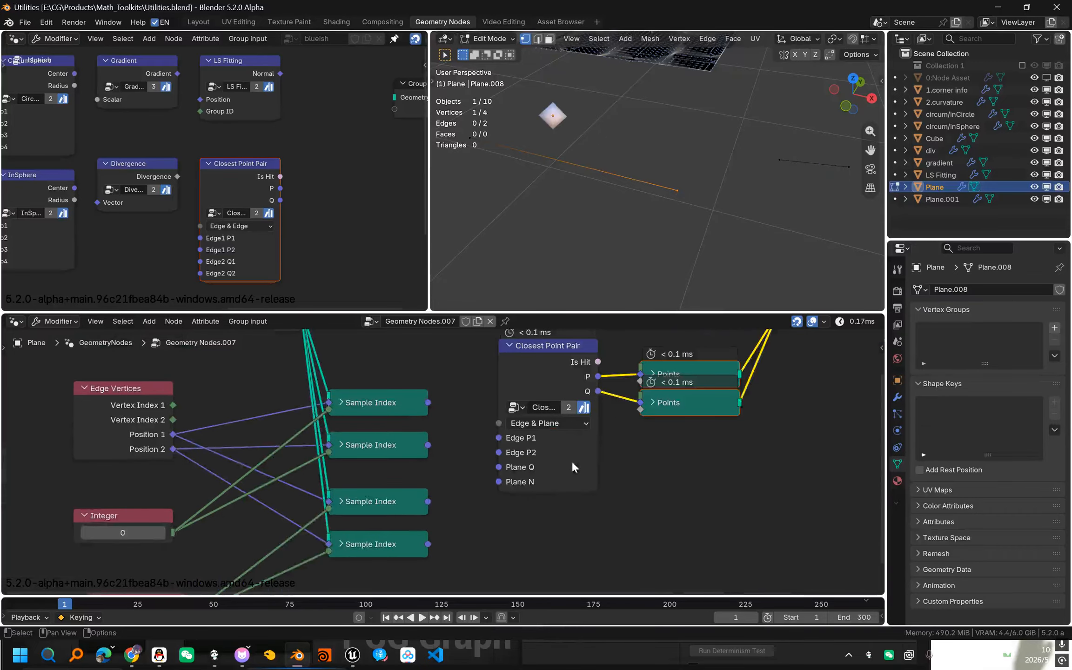
pyautogui.scroll(1, 481, 425)
pyautogui.moveTo(478, 420); pyautogui.dragTo(577, 460)
pyautogui.scroll(1, 564, 462)
pyautogui.moveTo(490, 462); pyautogui.dragTo(482, 413)
pyautogui.moveTo(484, 491)
pyautogui.mouseDown()
pyautogui.moveTo(507, 501)
pyautogui.moveTo(475, 456)
pyautogui.moveTo(483, 472)
pyautogui.mouseUp()
# Set the Closest Point Pair node's mode to Edge & Sphere and inspect its Sphere C and Sphere r inputs.
pyautogui.click(542, 421)
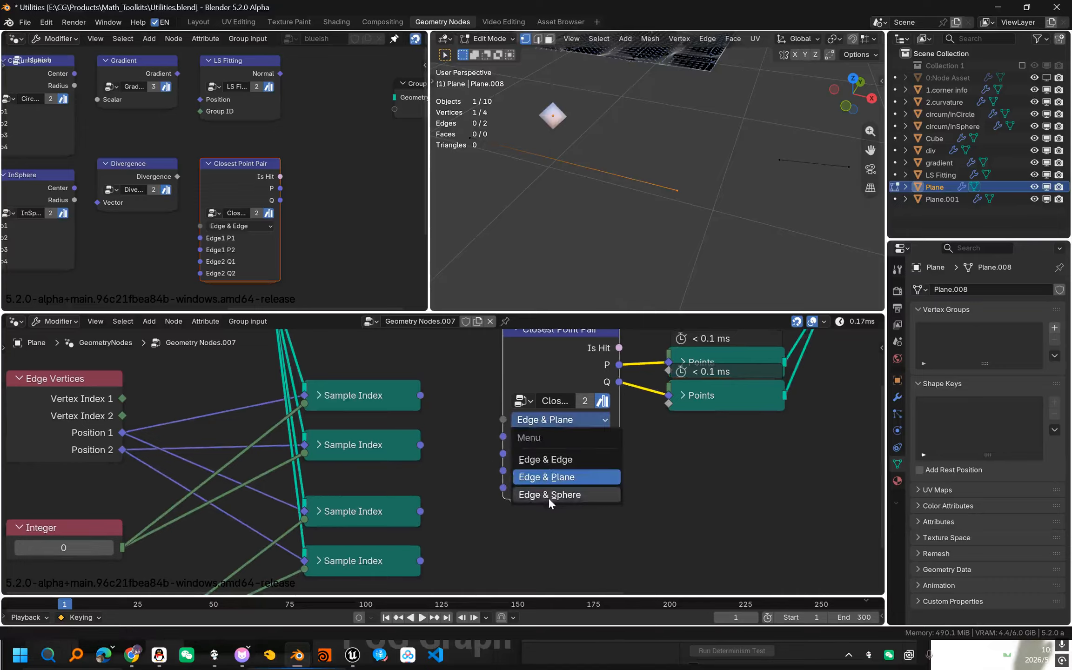
pyautogui.click(550, 496)
pyautogui.click(548, 420)
pyautogui.click(559, 421)
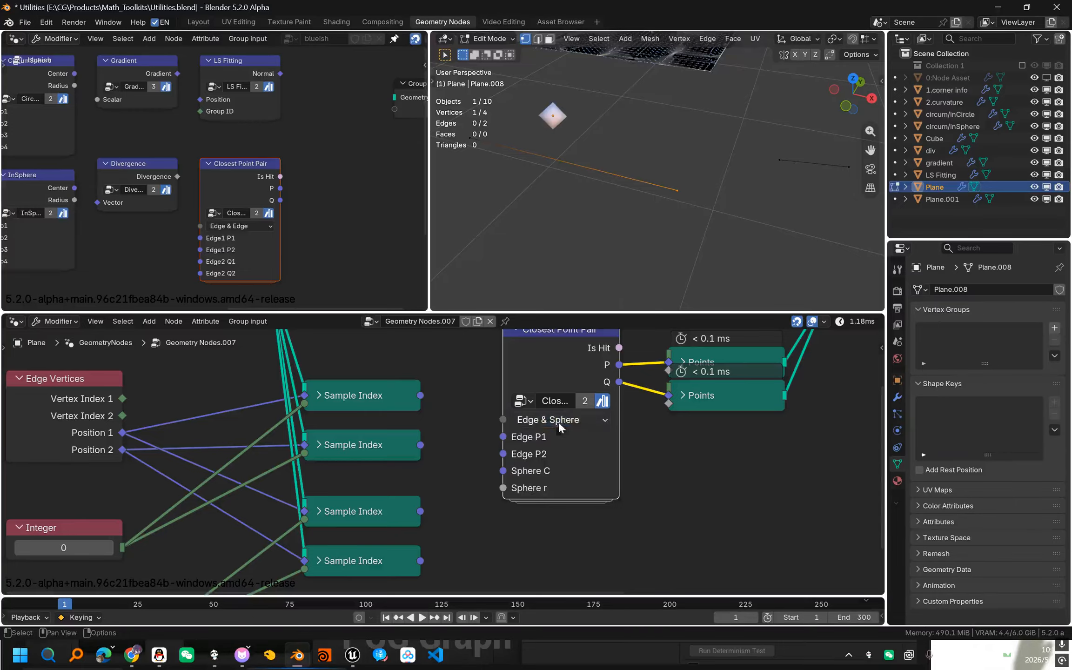
pyautogui.moveTo(503, 470); pyautogui.dragTo(533, 383)
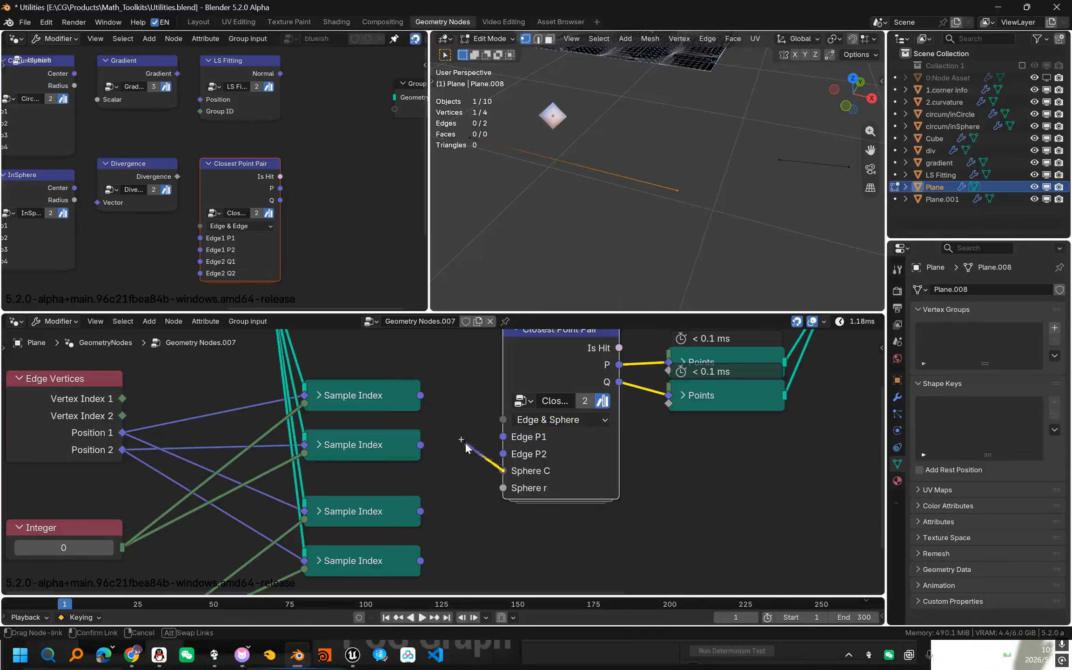
pyautogui.moveTo(465, 445); pyautogui.dragTo(465, 444)
pyautogui.moveTo(503, 487)
pyautogui.mouseDown()
pyautogui.moveTo(536, 491)
pyautogui.moveTo(520, 496)
pyautogui.mouseUp()
# Set the Closest Point Pair node back to Edge & Edge and leave Edit Mode on the Plane object.
pyautogui.click(569, 421)
pyautogui.scroll(-2, 662, 190)
pyautogui.keyDown('shift'); pyautogui.moveTo(665, 198); pyautogui.dragTo(678, 226, button='middle'); pyautogui.keyUp('shift')
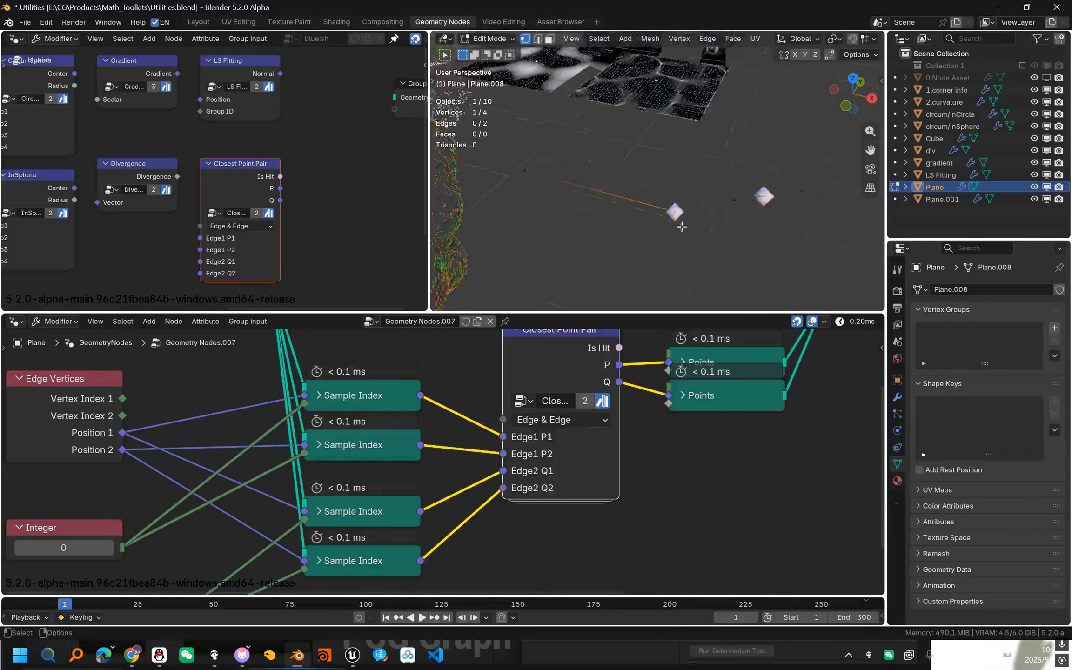
pyautogui.scroll(1, 677, 226)
pyautogui.press('Tab')
# Select the Principal Curvature node in the blueish node group and the Plane.001 object with the curvature arrows.
pyautogui.scroll(-3, 597, 214)
pyautogui.keyDown('shift'); pyautogui.moveTo(599, 214); pyautogui.dragTo(717, 208, button='middle'); pyautogui.keyUp('shift')
pyautogui.scroll(-1, 187, 236)
pyautogui.scroll(-4, 188, 236)
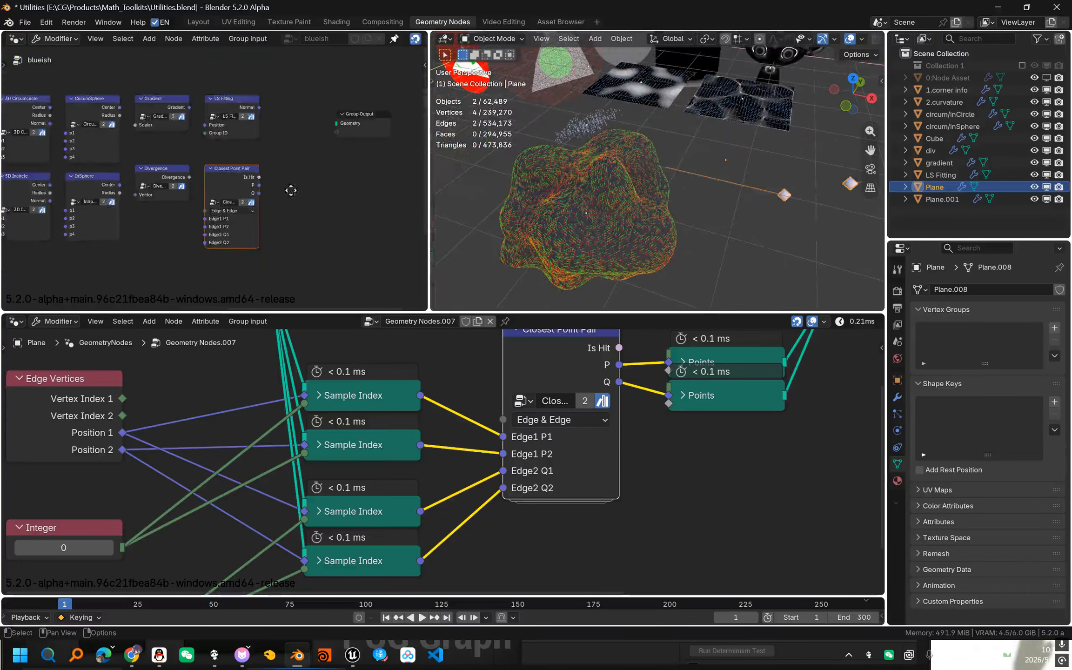
pyautogui.moveTo(292, 190); pyautogui.dragTo(148, 206, button='middle')
pyautogui.scroll(-3, 148, 205)
pyautogui.scroll(6, 148, 206)
pyautogui.moveTo(234, 146); pyautogui.dragTo(258, 212, button='middle')
pyautogui.scroll(1, 258, 212)
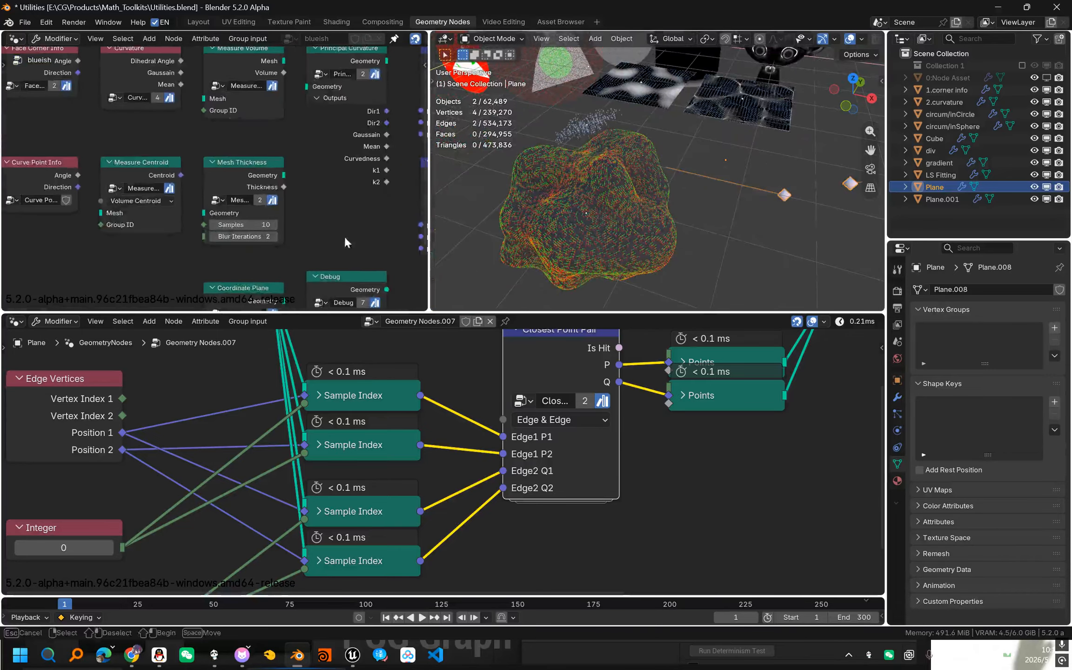
pyautogui.moveTo(356, 155); pyautogui.dragTo(286, 228, button='middle')
pyautogui.click(286, 227)
pyautogui.click(582, 205)
# Hide the overlays and examine the red and green principal direction arrows on the Plane.001 surface up close.
pyautogui.scroll(4, 581, 205)
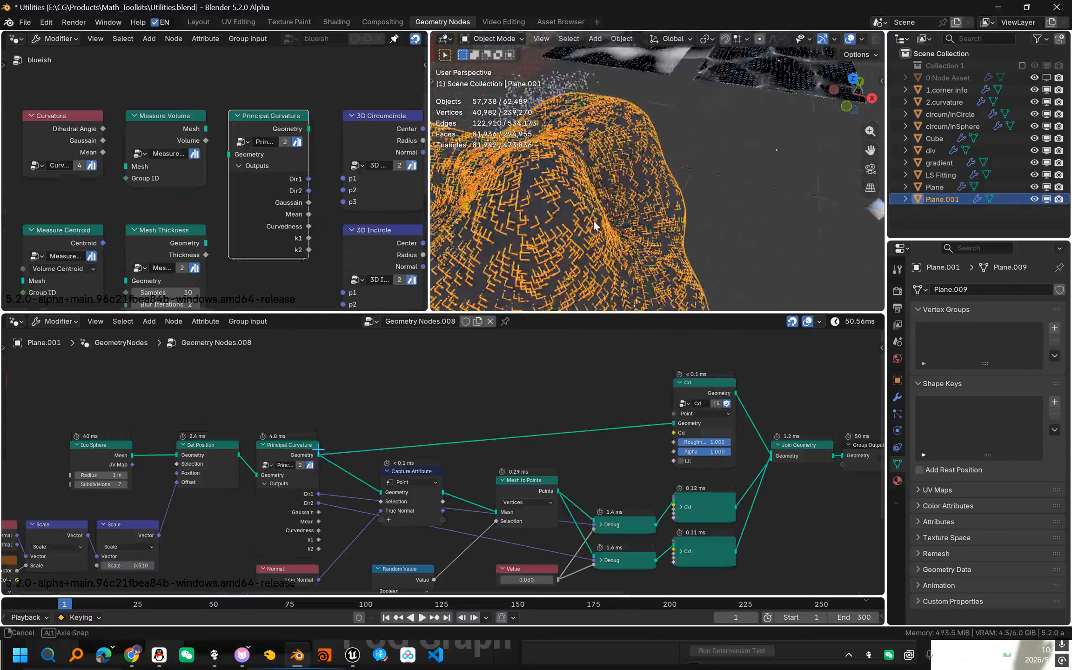
pyautogui.moveTo(593, 220); pyautogui.dragTo(698, 186, button='middle')
pyautogui.scroll(-5, 623, 176)
pyautogui.scroll(2, 621, 204)
pyautogui.scroll(2, 625, 203)
pyautogui.moveTo(622, 199); pyautogui.dragTo(676, 173, button='middle')
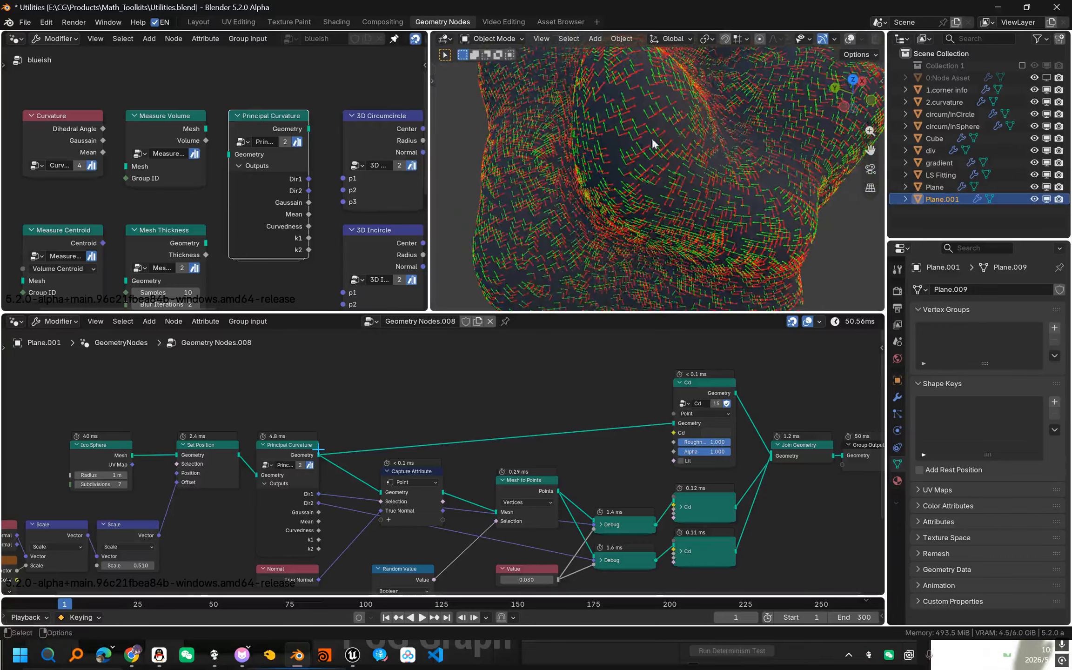
pyautogui.scroll(3, 629, 139)
pyautogui.scroll(-2, 634, 138)
pyautogui.scroll(3, 634, 139)
pyautogui.moveTo(634, 139); pyautogui.dragTo(670, 161, button='middle')
pyautogui.scroll(-4, 670, 161)
pyautogui.scroll(4, 595, 163)
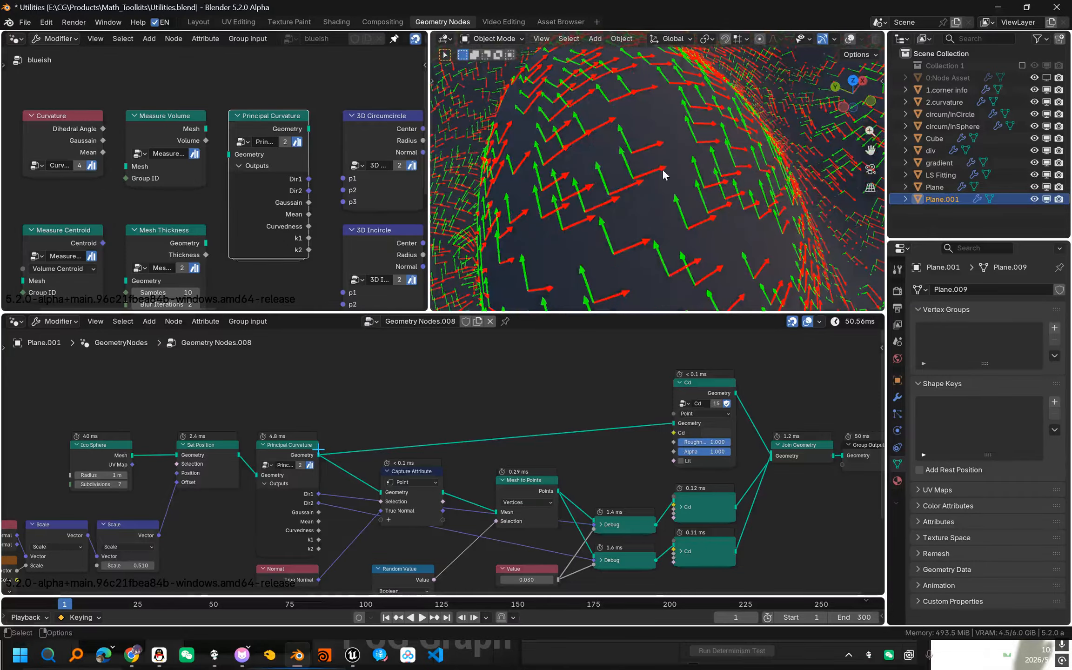
pyautogui.scroll(-5, 684, 172)
pyautogui.moveTo(609, 186); pyautogui.dragTo(613, 185, button='middle')
pyautogui.scroll(2, 725, 168)
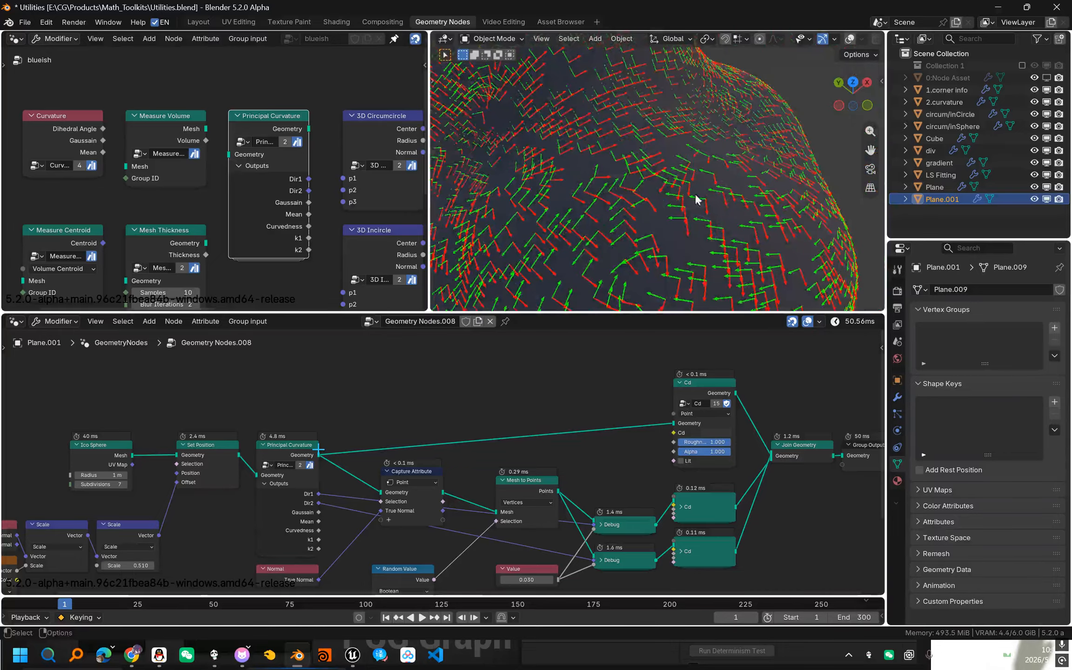
# Select the Ico Sphere, Set Position, Normal, Noise Texture and both Scale nodes in Plane.001's node tree.
pyautogui.scroll(-2, 702, 209)
pyautogui.moveTo(404, 468); pyautogui.dragTo(547, 394, button='middle')
pyautogui.scroll(-1, 547, 394)
pyautogui.scroll(1, 434, 445)
pyautogui.moveTo(434, 445); pyautogui.dragTo(526, 434, button='middle')
pyautogui.scroll(1, 526, 434)
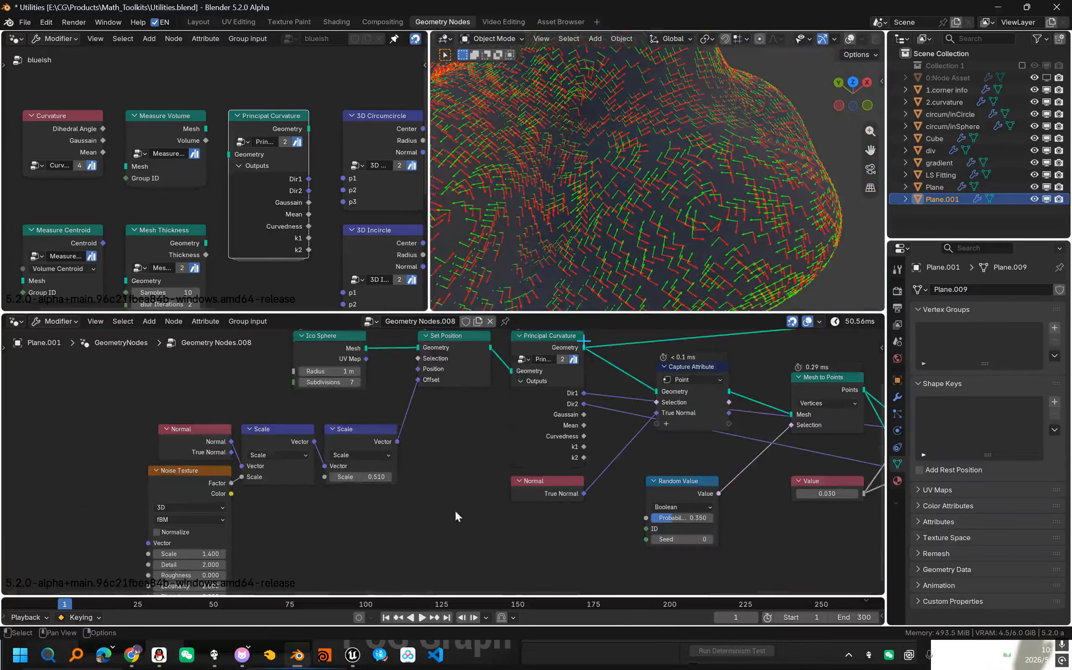
pyautogui.moveTo(455, 514); pyautogui.dragTo(221, 347)
# Show the overlays on the noise-deformed sphere and hide them again.
pyautogui.scroll(-4, 583, 223)
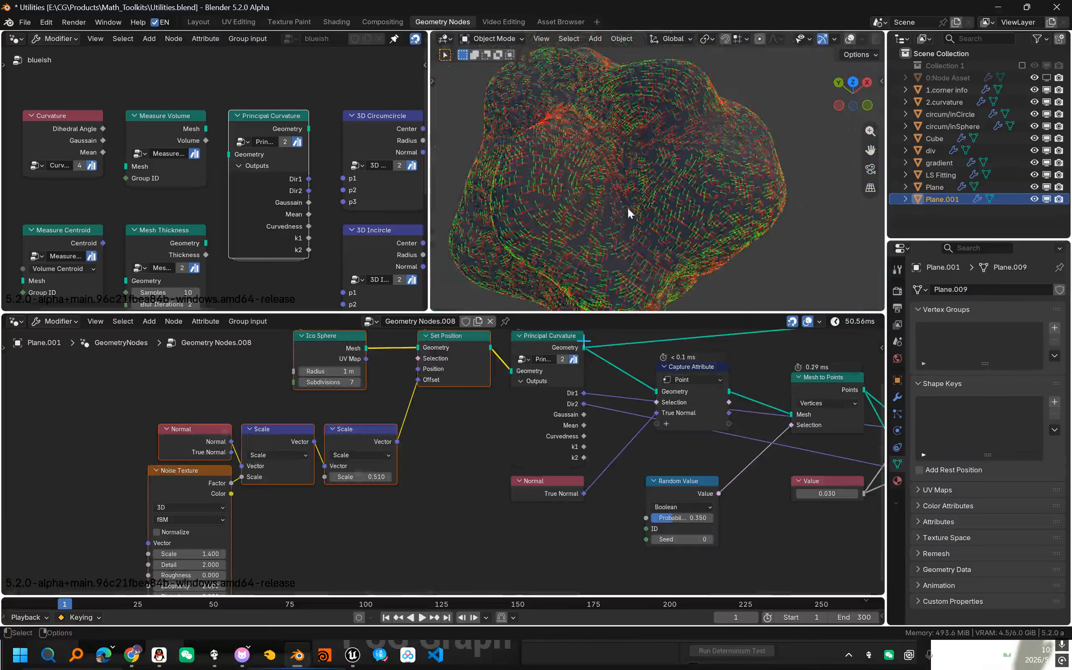
pyautogui.hotkey('shift', 'alt', 'z')
pyautogui.moveTo(627, 207); pyautogui.dragTo(612, 181, button='middle')
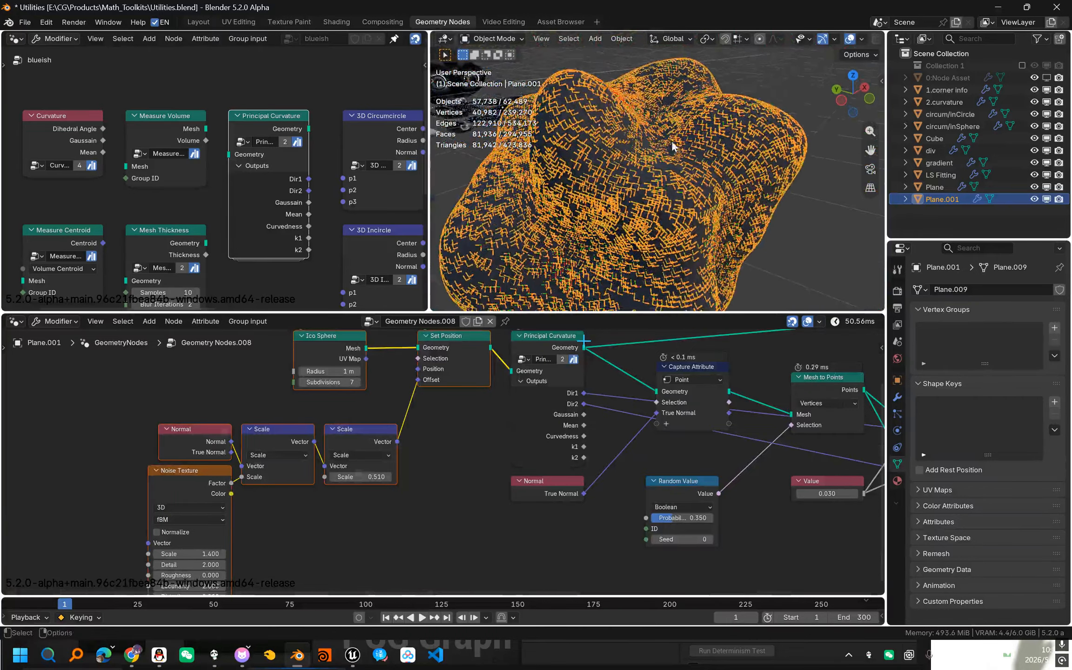
pyautogui.hotkey('shift', 'alt', 'z')
# Select the Principal Curvature node in Plane.001's node tree and save the file.
pyautogui.scroll(-1, 709, 158)
pyautogui.scroll(-1, 758, 438)
pyautogui.moveTo(763, 430); pyautogui.dragTo(520, 482, button='middle')
pyautogui.scroll(1, 489, 477)
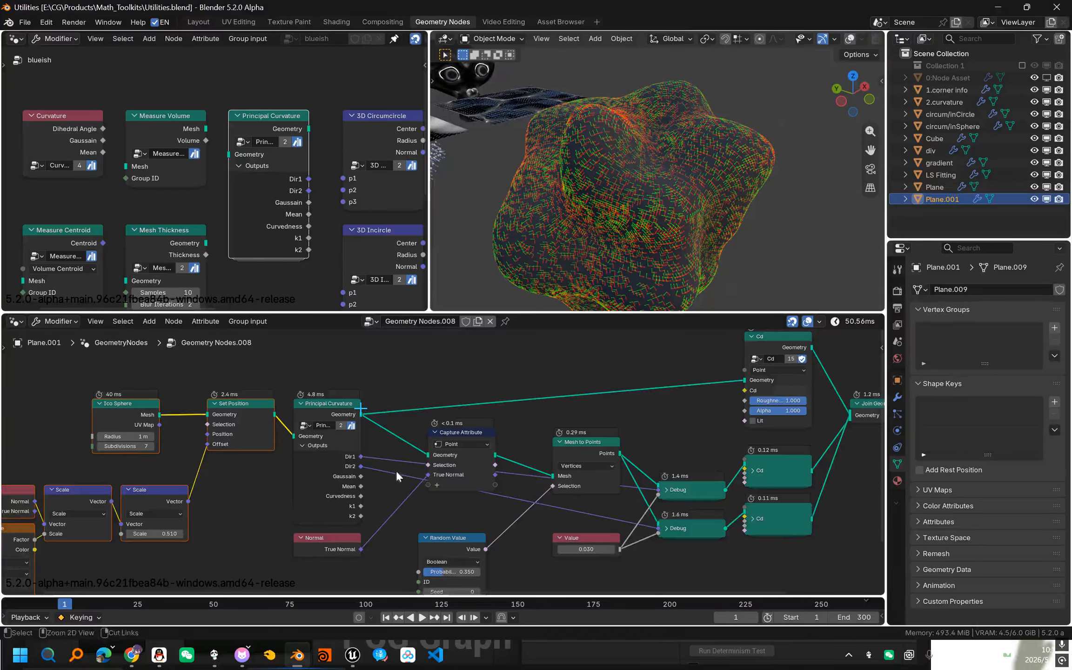
pyautogui.scroll(1, 354, 465)
pyautogui.click(306, 461)
pyautogui.hotkey('ctrl', 's')
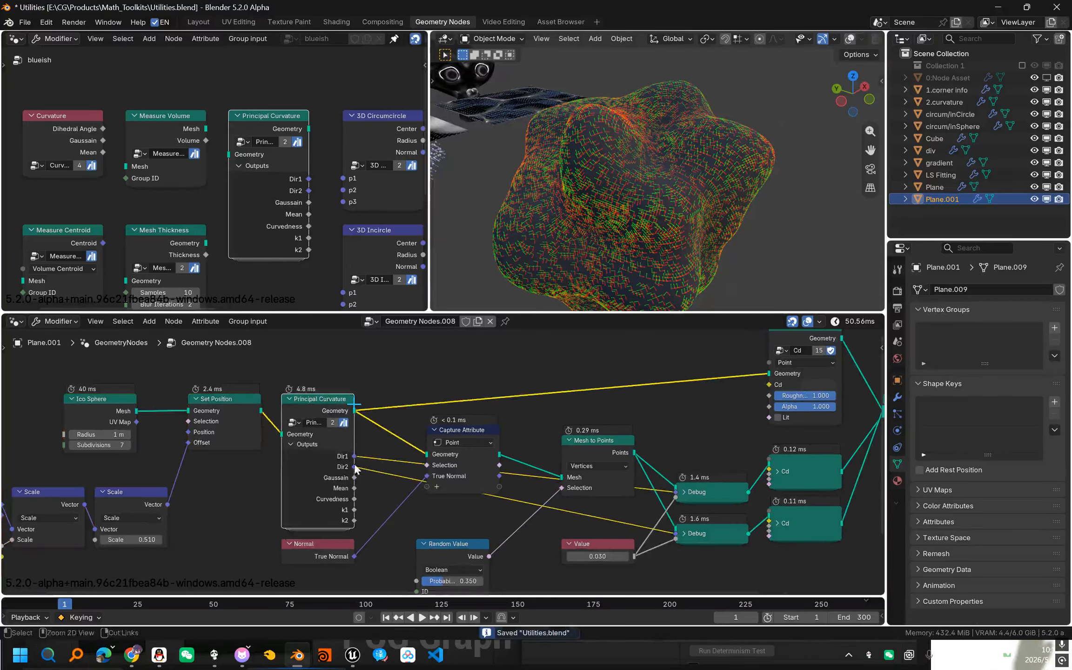
# Examine how the Principal Curvature node's Dir1 and Dir2 outputs feed the Capture Attribute, Mesh to Points and Debug nodes.
pyautogui.scroll(-4, 418, 460)
pyautogui.scroll(4, 471, 453)
pyautogui.moveTo(538, 454)
pyautogui.mouseDown(button='middle')
pyautogui.moveTo(470, 454)
pyautogui.moveTo(401, 479)
pyautogui.moveTo(585, 417)
pyautogui.mouseUp(button='middle')
pyautogui.scroll(2, 456, 480)
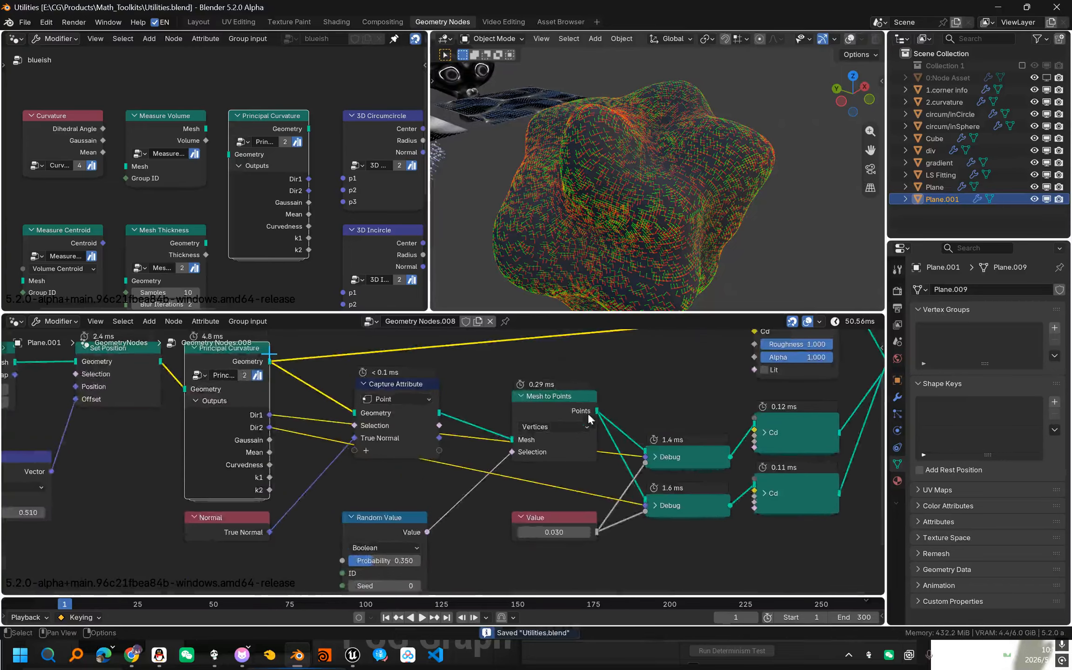
pyautogui.scroll(1, 318, 464)
pyautogui.moveTo(319, 464); pyautogui.dragTo(483, 442, button='middle')
pyautogui.moveTo(469, 413)
pyautogui.mouseDown()
pyautogui.moveTo(435, 388)
pyautogui.moveTo(377, 379)
pyautogui.mouseUp()
pyautogui.scroll(1, 450, 428)
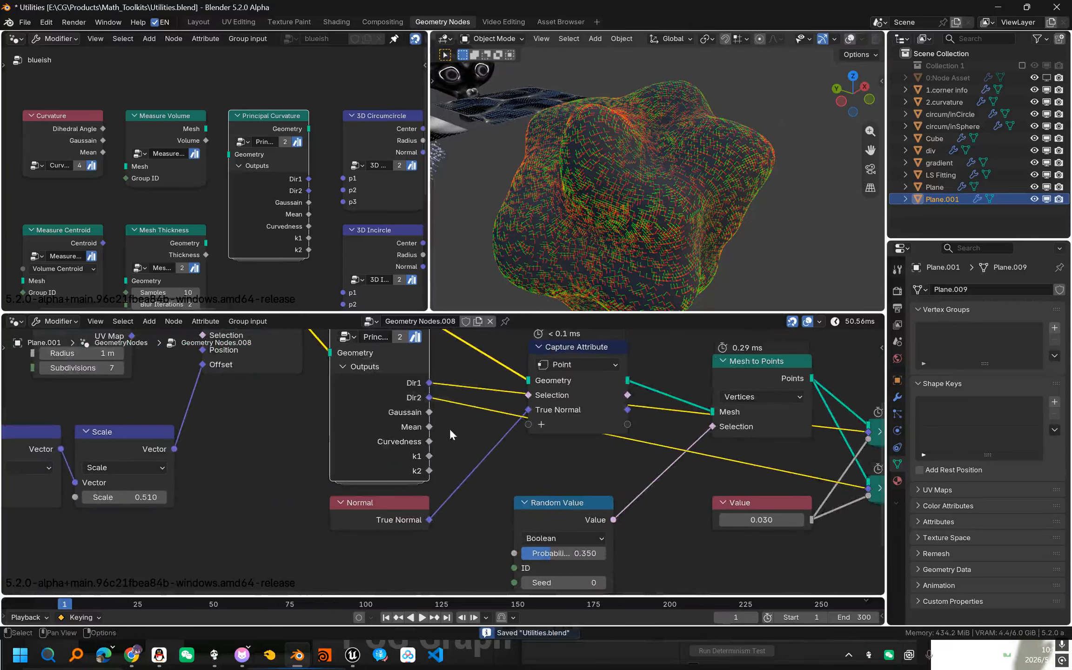
pyautogui.moveTo(457, 443); pyautogui.dragTo(309, 408)
pyautogui.click(444, 445)
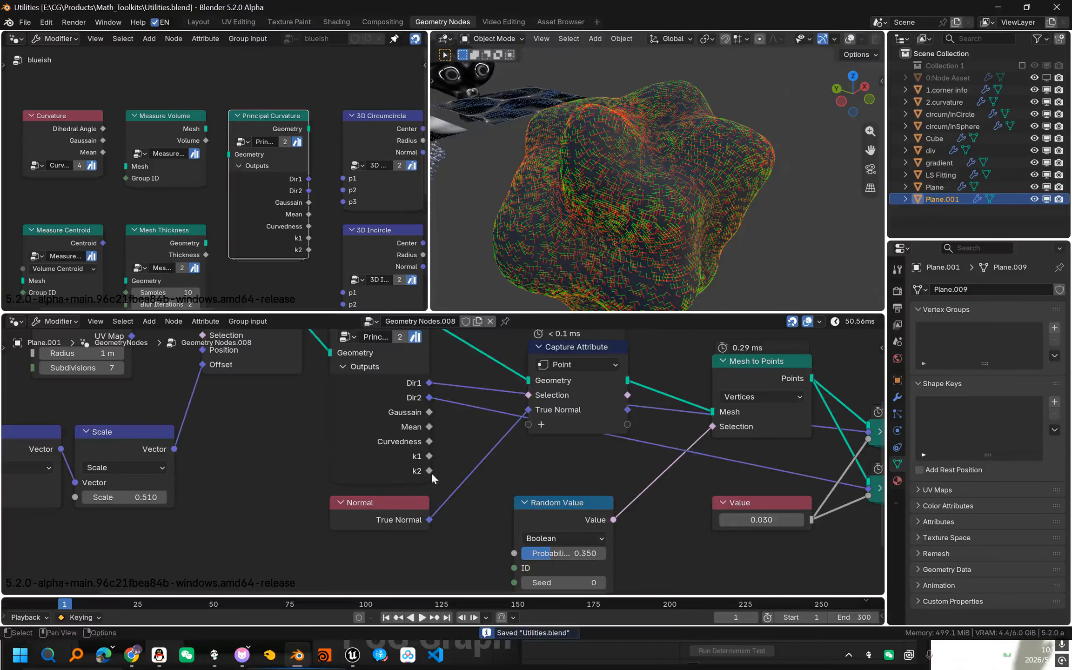
# Reselect the Principal Curvature node and inspect its Dir1, Gaussian, Mean, Curvedness, k1 and k2 outputs.
pyautogui.scroll(-2, 449, 473)
pyautogui.moveTo(477, 474); pyautogui.dragTo(336, 503)
pyautogui.scroll(1, 447, 482)
pyautogui.moveTo(445, 476); pyautogui.dragTo(463, 458)
pyautogui.rightClick(463, 458)
pyautogui.moveTo(445, 410); pyautogui.dragTo(467, 413)
pyautogui.rightClick(466, 413)
pyautogui.moveTo(522, 400); pyautogui.dragTo(415, 430, button='middle')
pyautogui.scroll(-1, 545, 465)
pyautogui.moveTo(551, 458); pyautogui.dragTo(476, 443, button='middle')
pyautogui.moveTo(280, 427); pyautogui.dragTo(295, 425)
pyautogui.rightClick(295, 425)
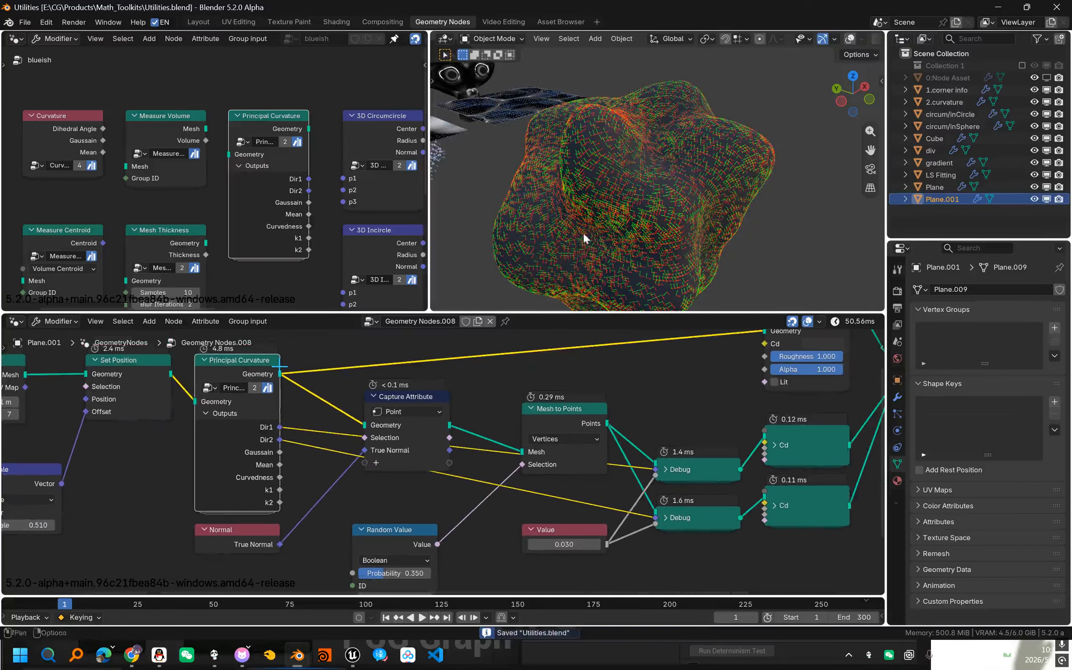
# Preview the Dir1 branch's Cd node through the Group Output, and reconnect Join Geometry to the Group Output.
pyautogui.scroll(3, 582, 232)
pyautogui.scroll(5, 600, 200)
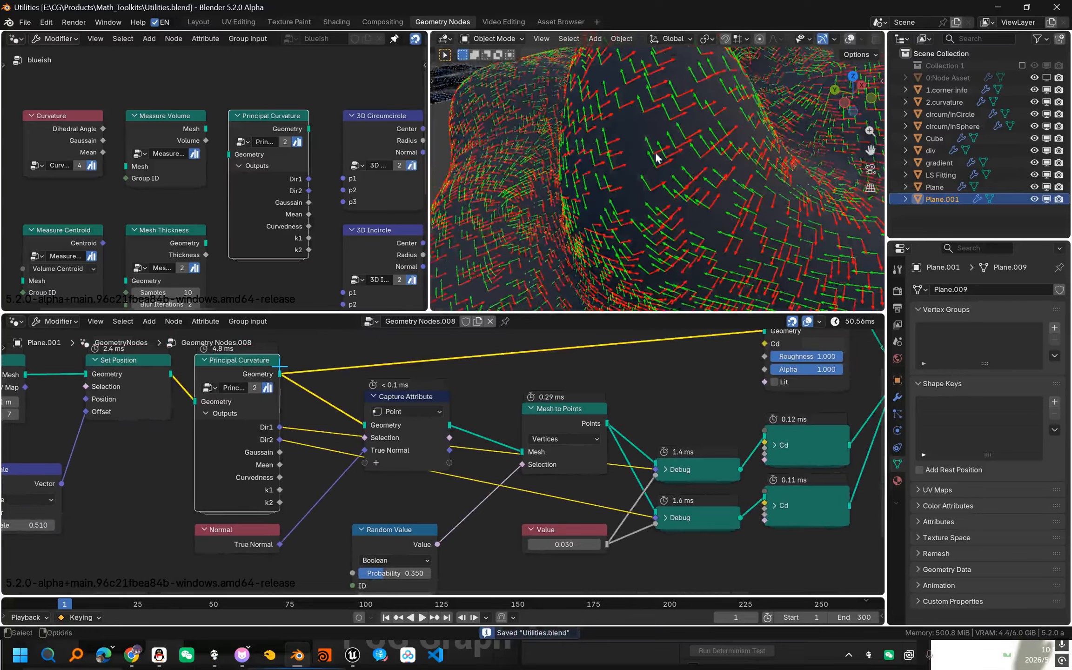
pyautogui.scroll(2, 651, 163)
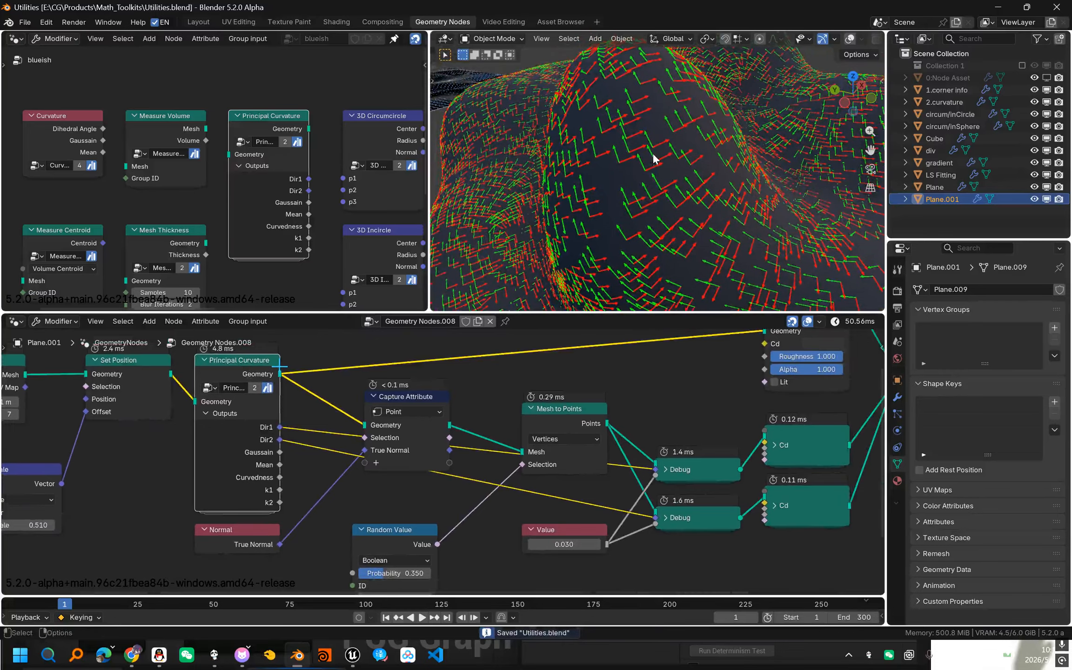
pyautogui.moveTo(801, 449); pyautogui.dragTo(591, 453, button='middle')
pyautogui.keyDown('ctrl'); pyautogui.keyDown('shift'); pyautogui.click(591, 453); pyautogui.keyUp('shift'); pyautogui.keyUp('ctrl')
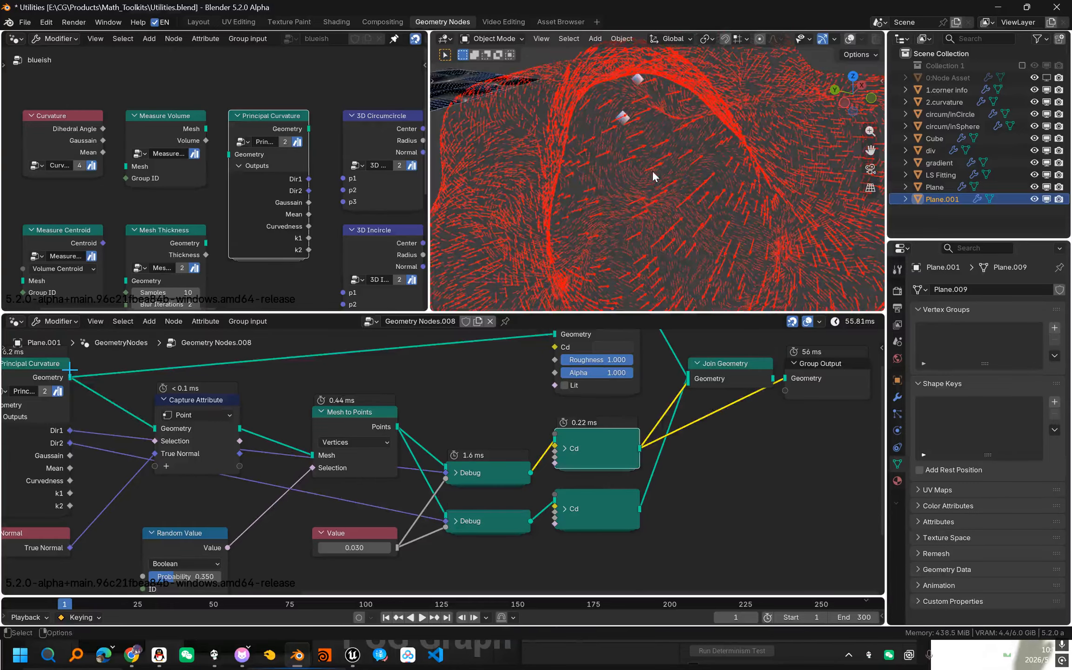
pyautogui.keyDown('ctrl'); pyautogui.keyDown('shift'); pyautogui.click(718, 376); pyautogui.keyUp('shift'); pyautogui.keyUp('ctrl')
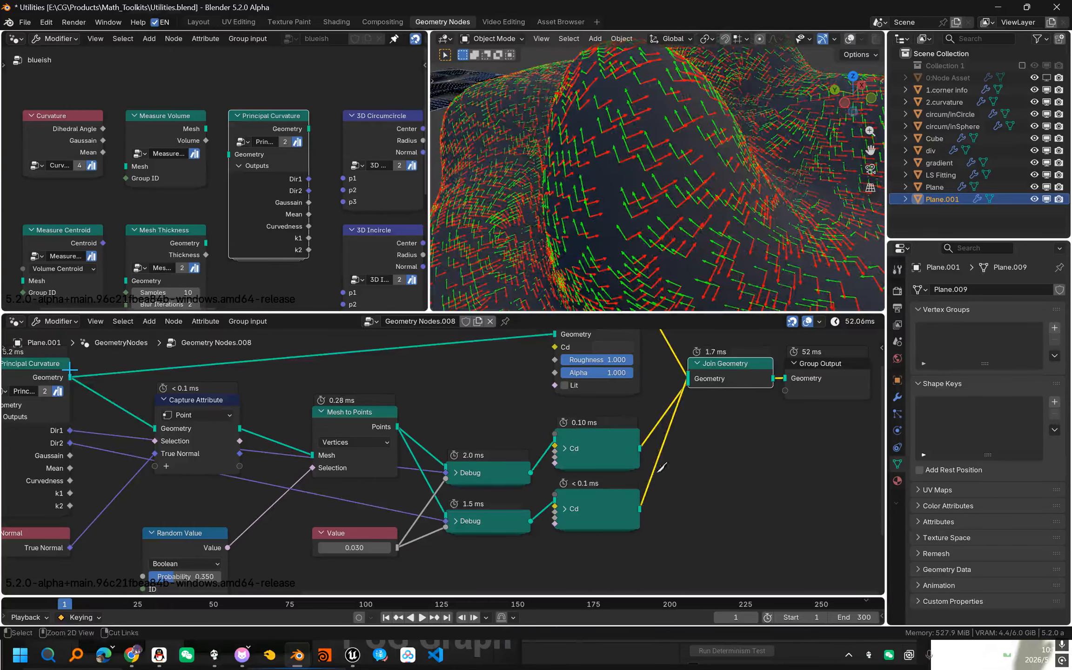
# Cut the link from the Dir2 branch's Cd node to Join Geometry, examine the Dir1 arrows, and save the file.
pyautogui.keyDown('ctrl'); pyautogui.moveTo(660, 467); pyautogui.dragTo(648, 471, button='right'); pyautogui.keyUp('ctrl')
pyautogui.moveTo(686, 225); pyautogui.dragTo(687, 158, button='middle')
pyautogui.scroll(4, 677, 172)
pyautogui.scroll(4, 680, 154)
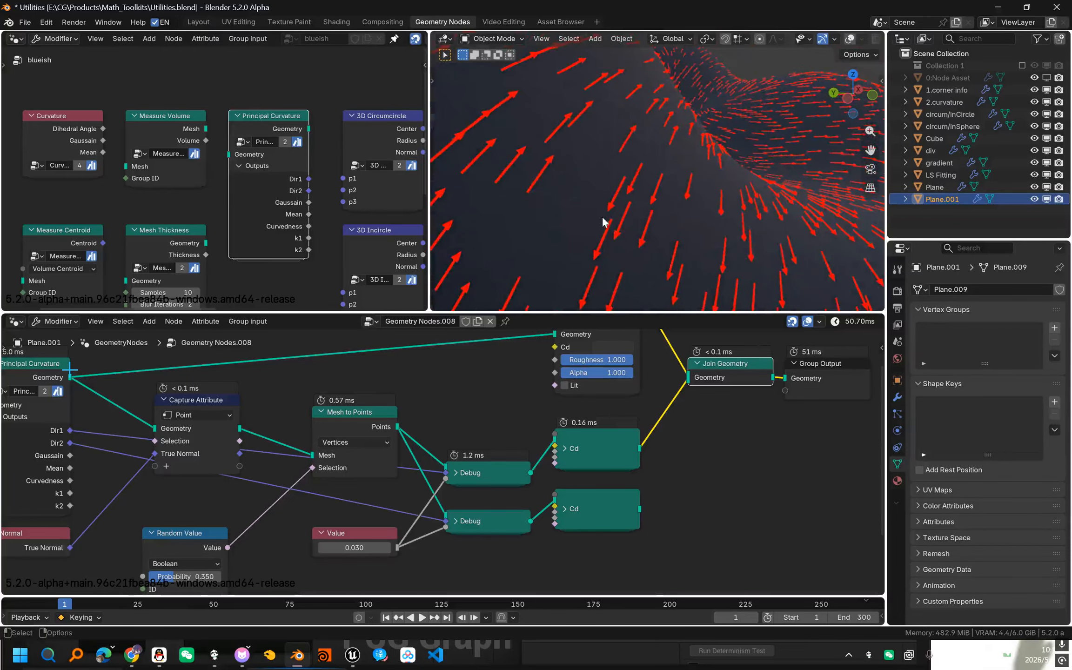
pyautogui.moveTo(639, 173); pyautogui.dragTo(661, 132, button='middle')
pyautogui.hotkey('ctrl', 's')
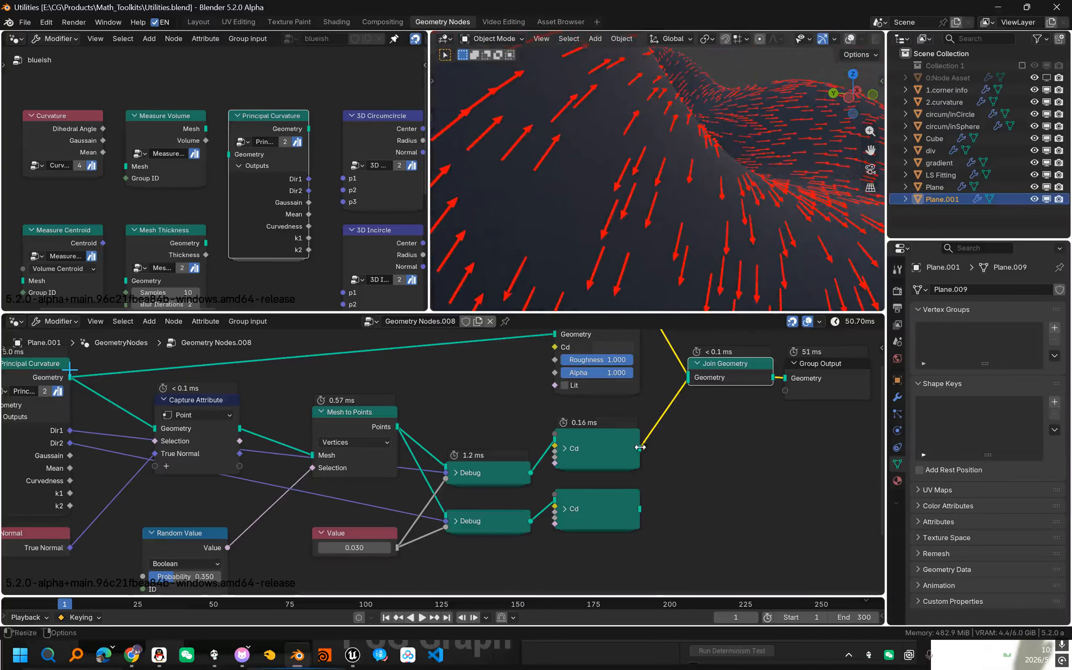
# Replace the Dir1 branch's Cd link into Join Geometry with one from the Dir2 branch's Cd node, and save the file.
pyautogui.keyDown('ctrl'); pyautogui.moveTo(646, 413); pyautogui.dragTo(647, 474, button='right'); pyautogui.keyUp('ctrl')
pyautogui.moveTo(641, 509); pyautogui.dragTo(688, 378)
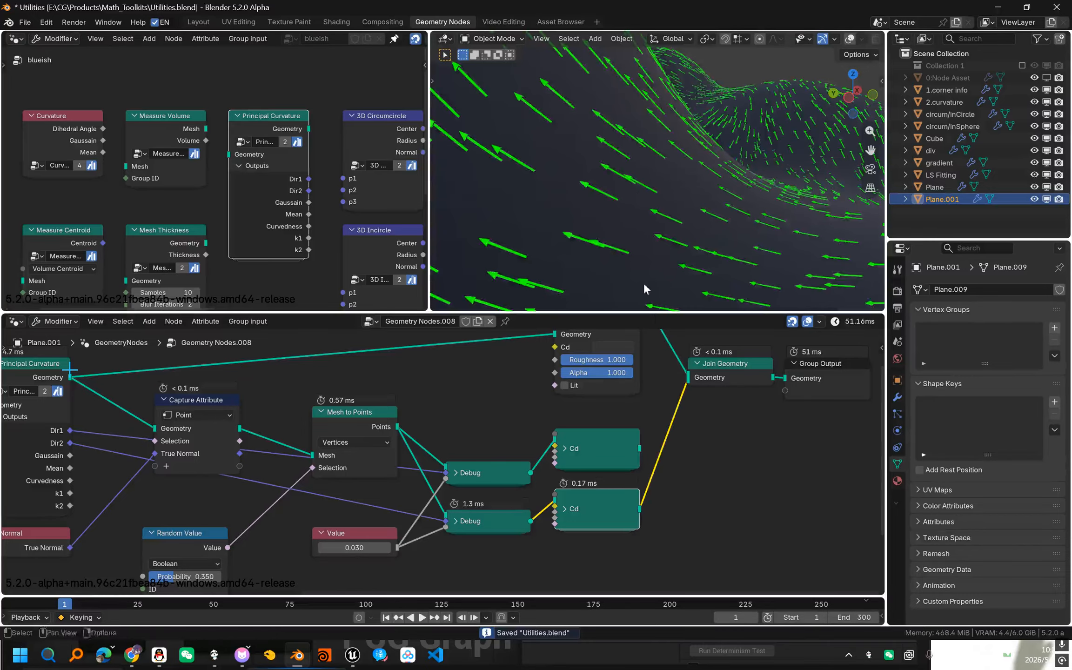
pyautogui.hotkey('ctrl', 's')
pyautogui.moveTo(657, 191); pyautogui.dragTo(669, 279, button='middle')
# Reconnect the Dir1 branch's Cd node to Join Geometry, save the file, and examine both sets of direction arrows in the maximized 3D viewport.
pyautogui.moveTo(640, 448); pyautogui.dragTo(688, 378)
pyautogui.hotkey('ctrl', 's')
pyautogui.hotkey('ctrl', 'space')
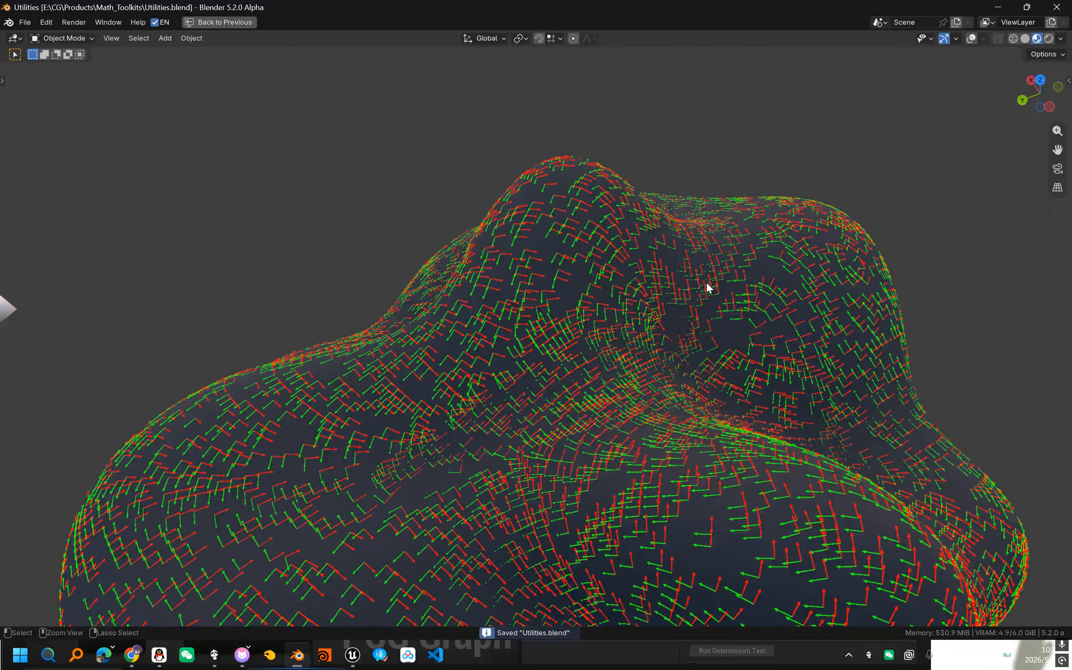
pyautogui.moveTo(706, 287); pyautogui.dragTo(623, 261, button='middle')
pyautogui.hotkey('ctrl', 's')
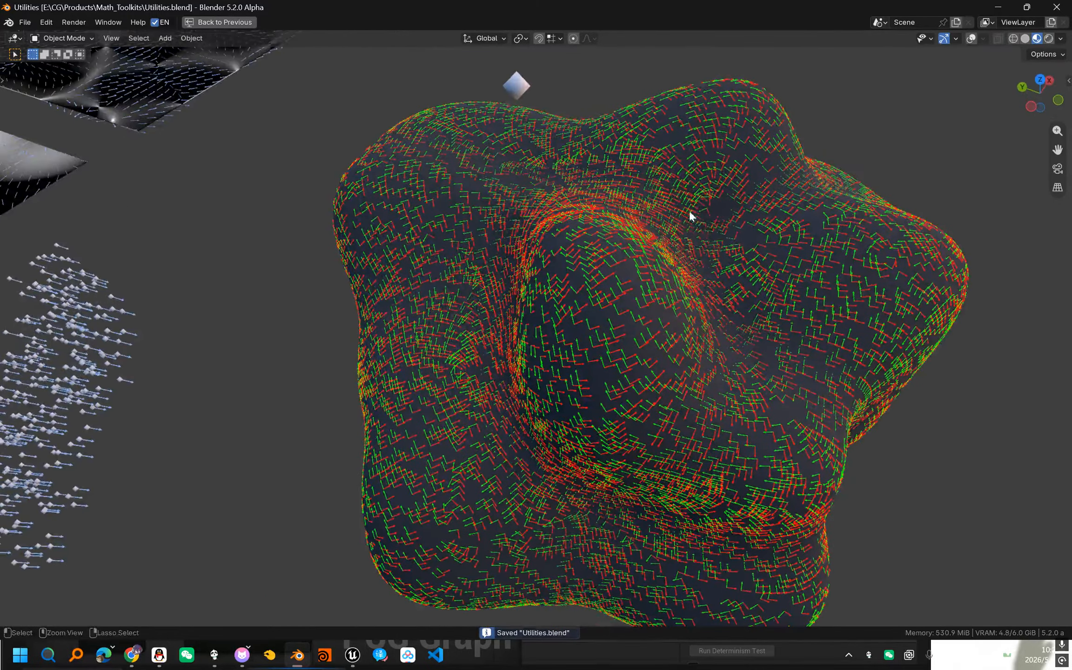
pyautogui.scroll(-1, 726, 302)
pyautogui.moveTo(600, 326); pyautogui.dragTo(572, 304, button='middle')
pyautogui.hotkey('ctrl', 'space')
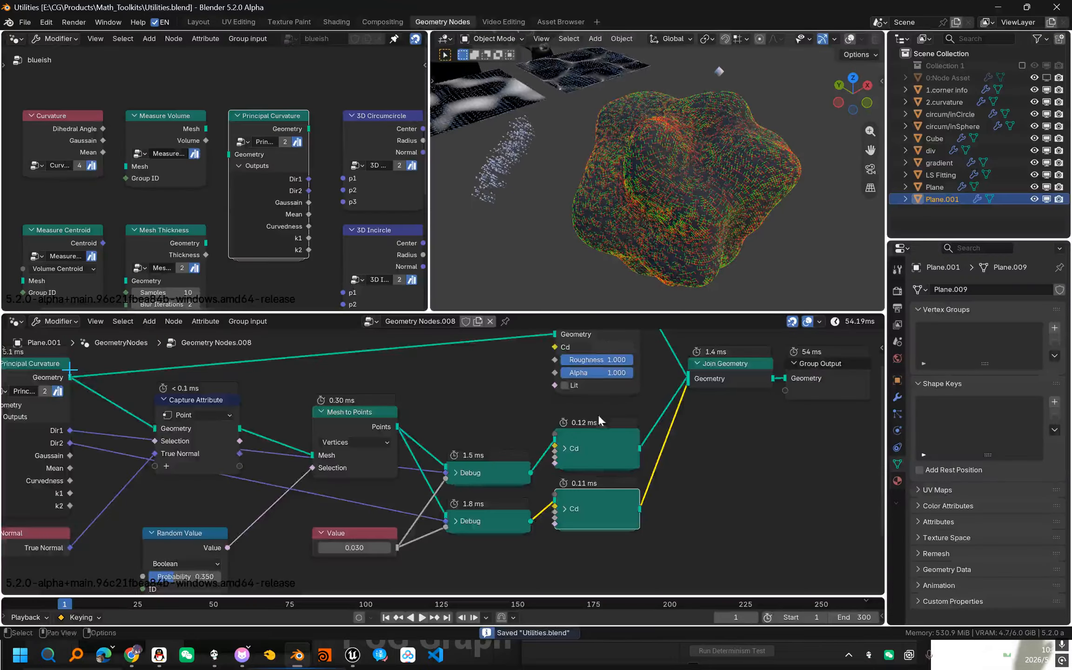
# Examine the three Cd branches feeding Join Geometry and compare them with the red and green arrows on the surface.
pyautogui.scroll(-4, 597, 414)
pyautogui.moveTo(598, 413); pyautogui.dragTo(546, 470, button='middle')
pyautogui.scroll(3, 658, 444)
pyautogui.moveTo(658, 445); pyautogui.dragTo(571, 441, button='middle')
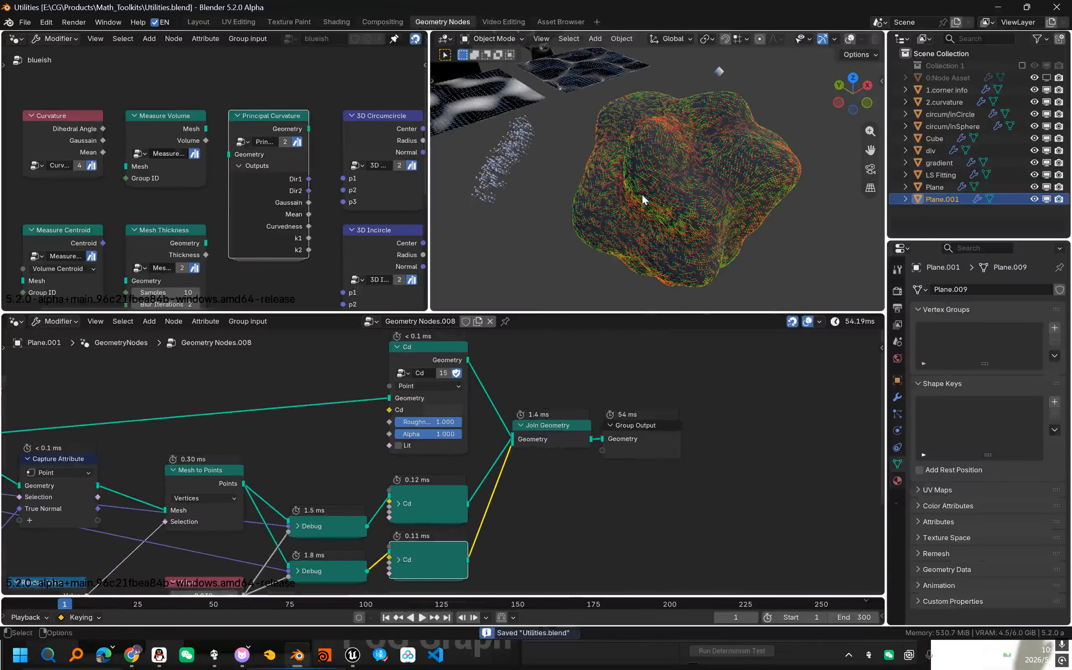
pyautogui.scroll(4, 642, 194)
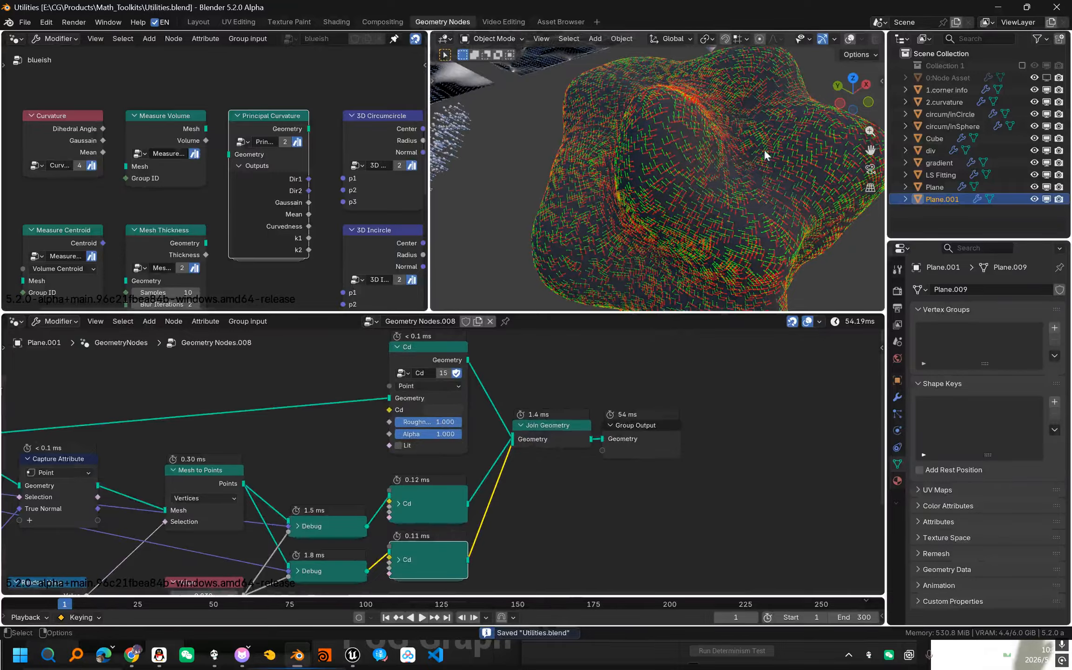
pyautogui.scroll(-3, 779, 187)
pyautogui.moveTo(730, 131); pyautogui.dragTo(670, 221, button='middle')
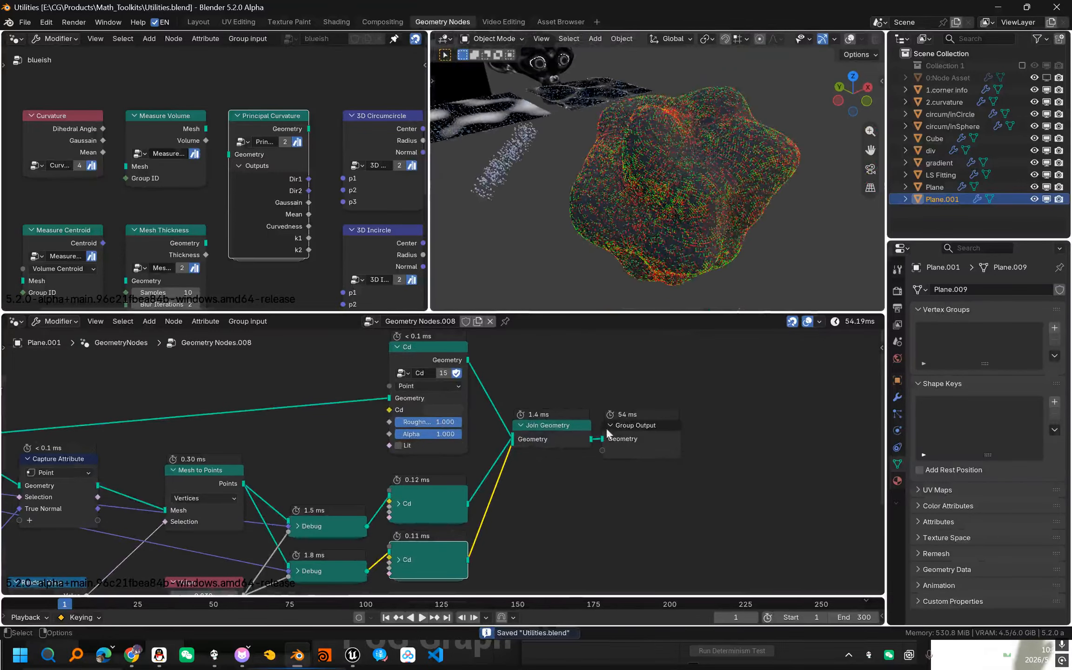
# Select all the utility nodes in the blueish node tree and review the complete set in the maximized node editor.
pyautogui.scroll(-6, 521, 479)
pyautogui.hotkey('ctrl', 'space')
pyautogui.scroll(-4, 380, 281)
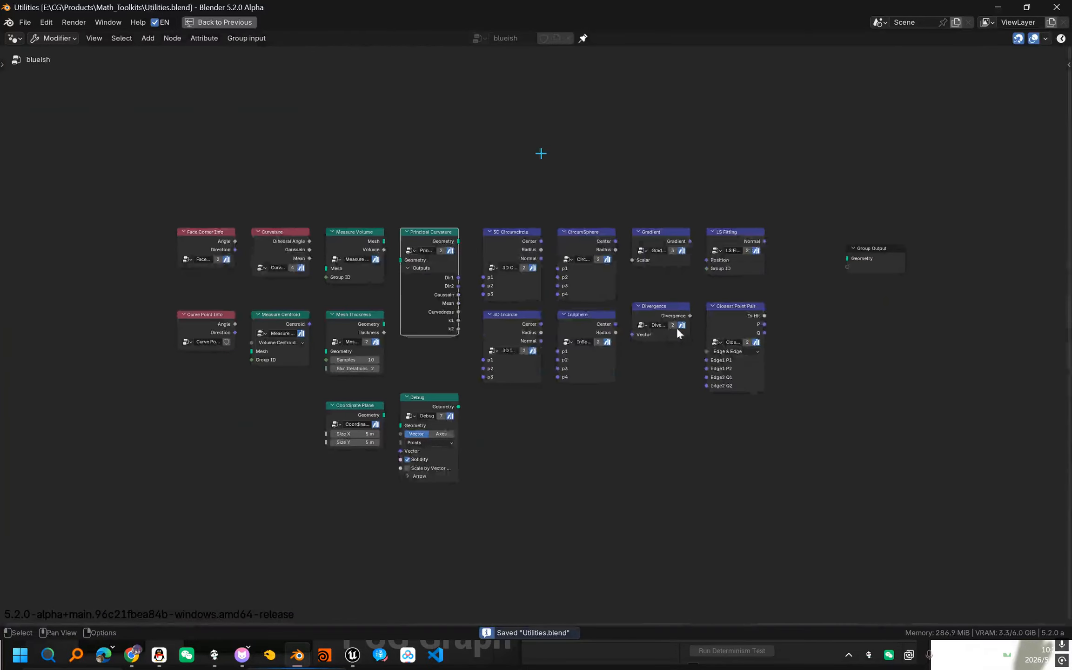
pyautogui.moveTo(817, 481); pyautogui.dragTo(58, 151)
pyautogui.press('Home')
pyautogui.hotkey('ctrl', 'space')
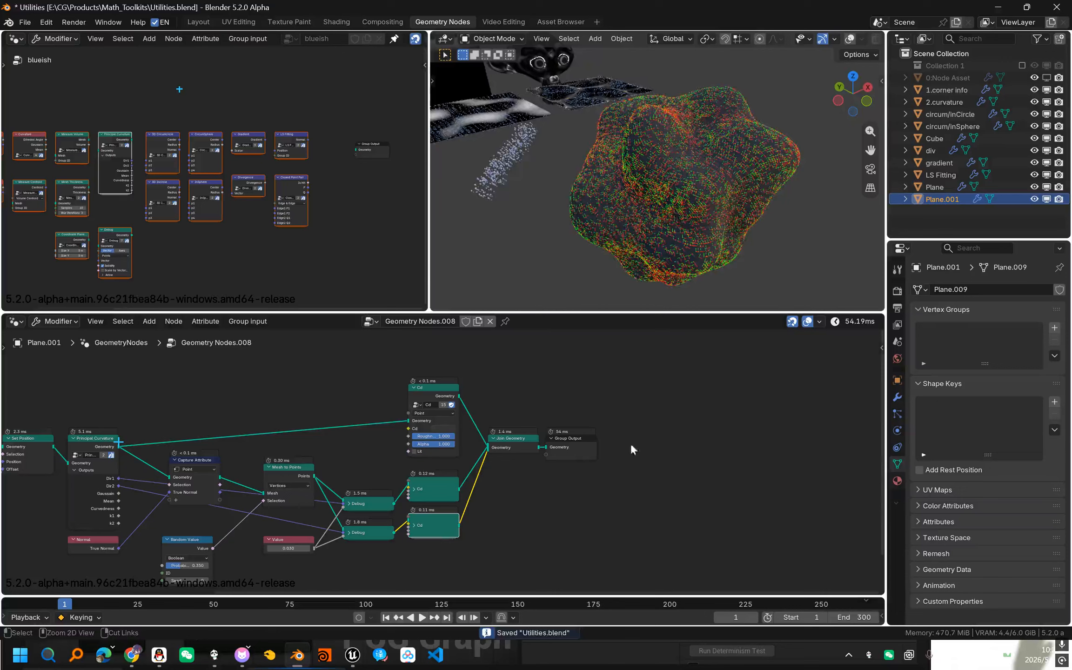